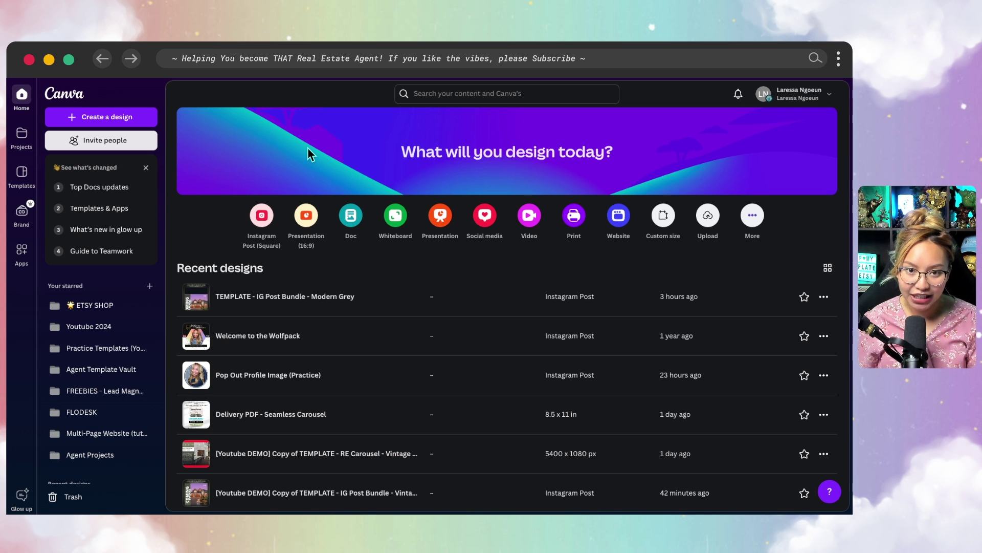
Create a new custom-size design 5400 px wide and 1080 px high, and close the template suggestions.
click(122, 119)
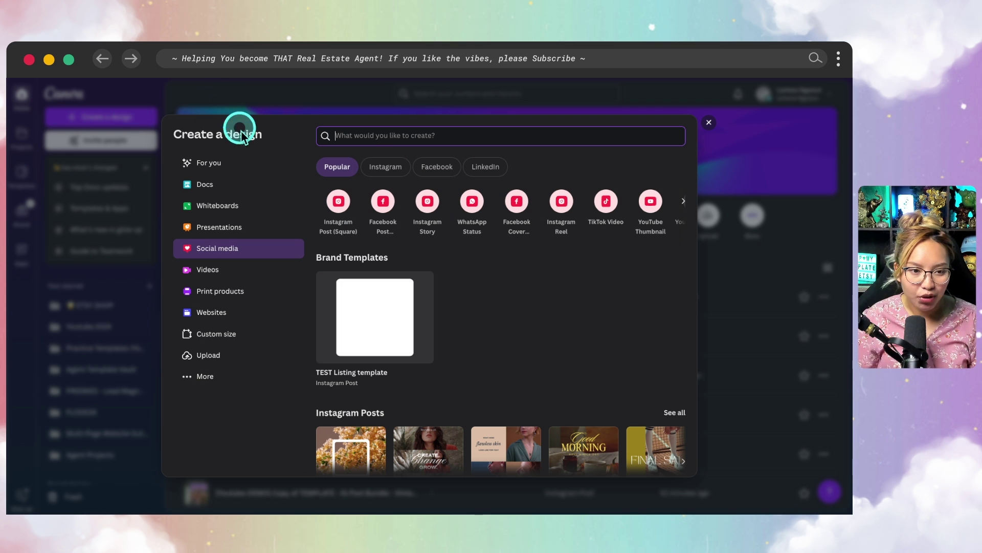
click(225, 333)
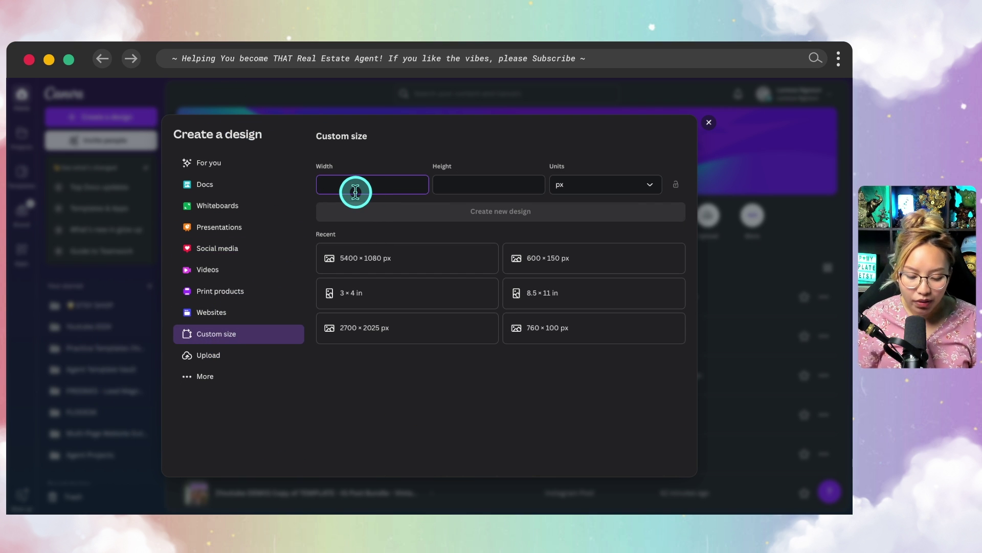
text(5400)
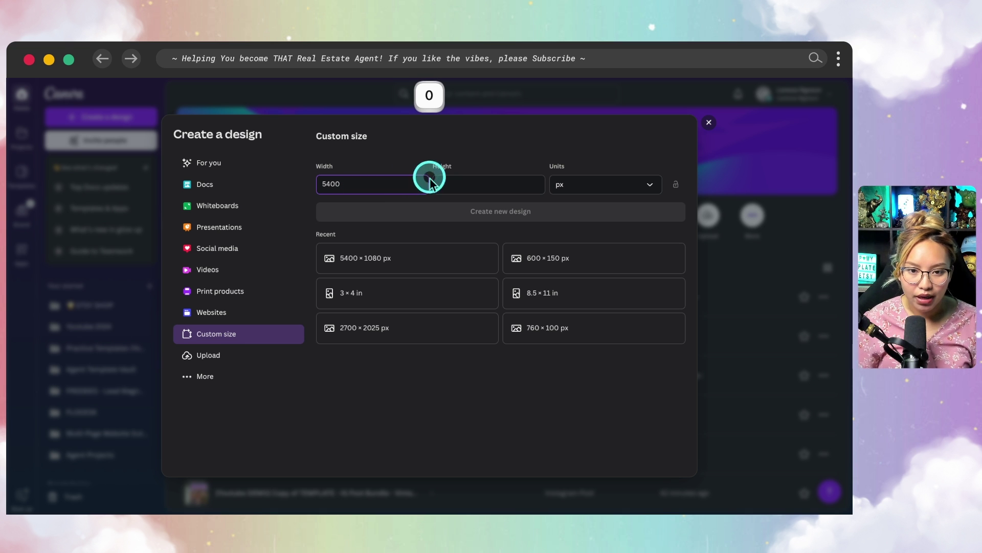
click(471, 180)
text(10)
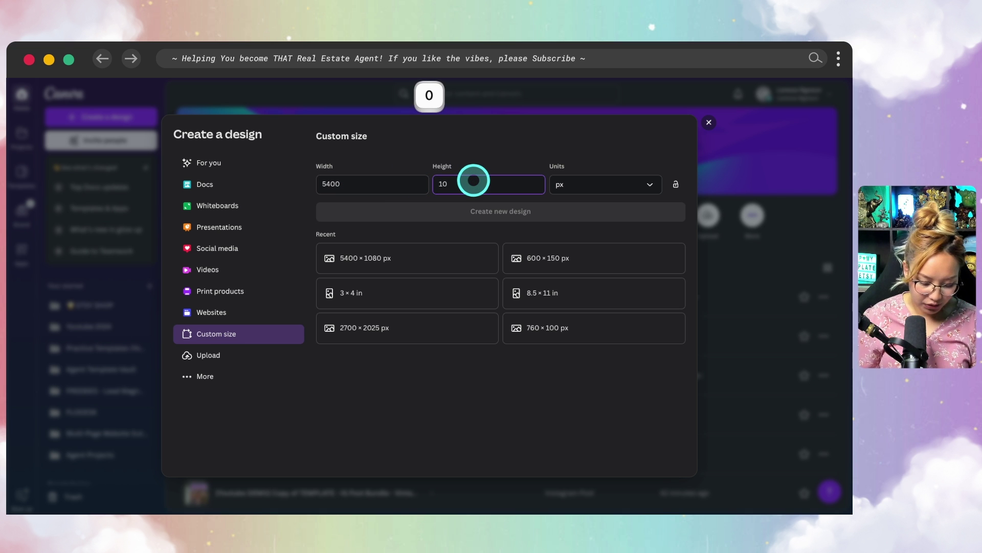
text(80)
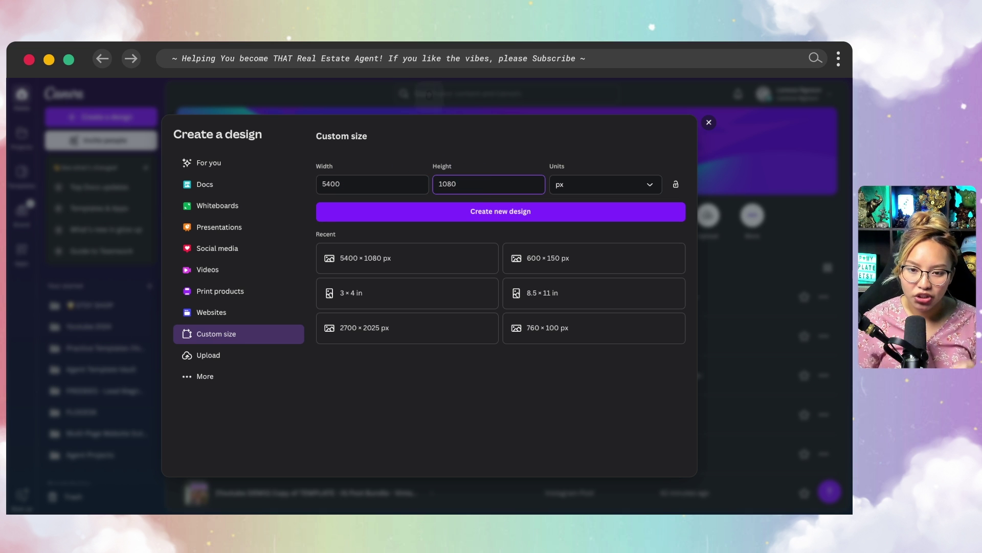
key(fn)
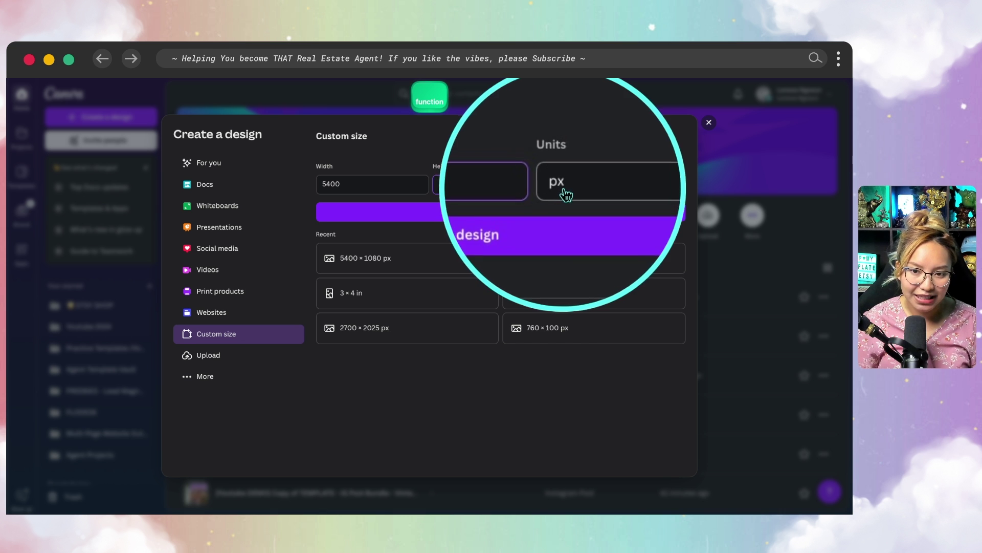
click(505, 213)
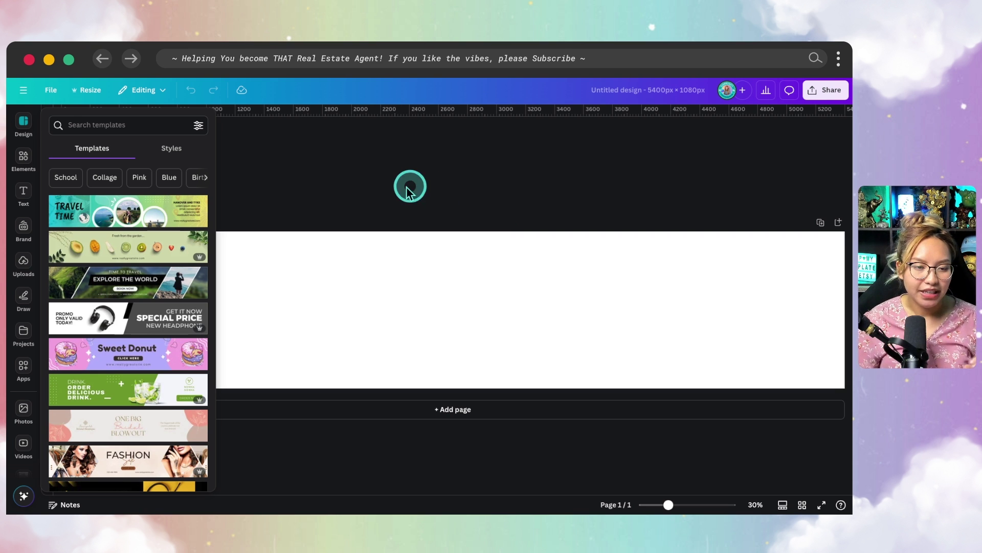
click(325, 182)
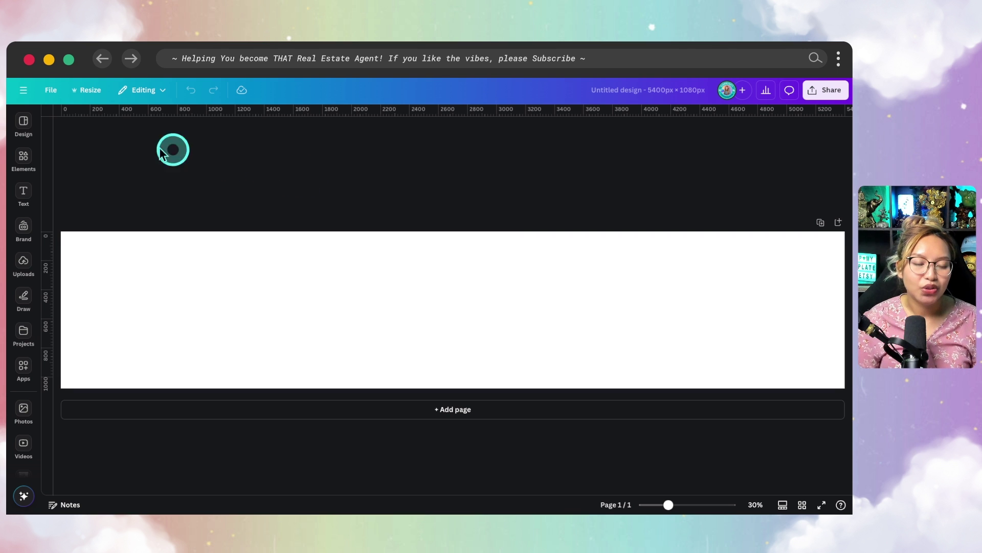
Add custom guides to the page with 5 columns and a 0 px gap.
key(fn)
click(49, 92)
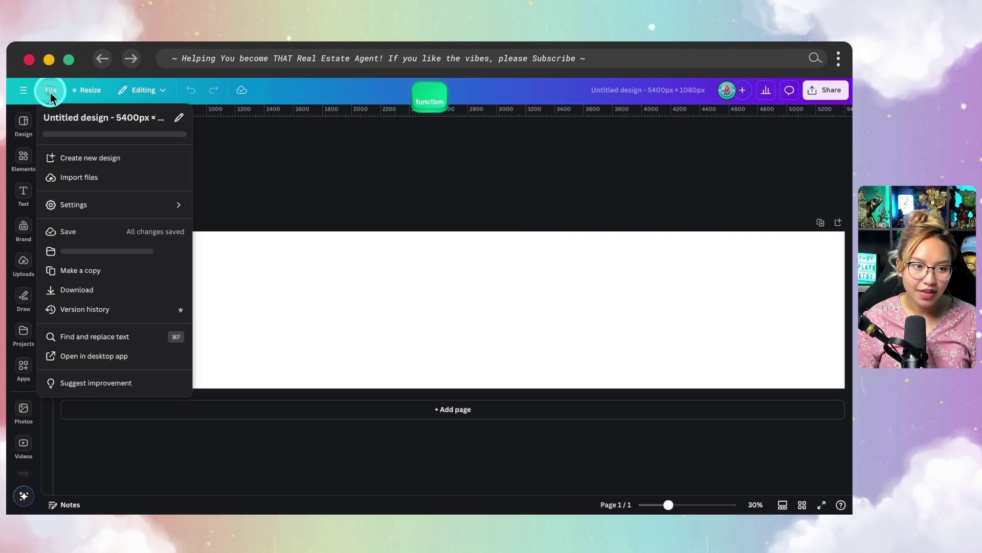
mouse_move(102, 207)
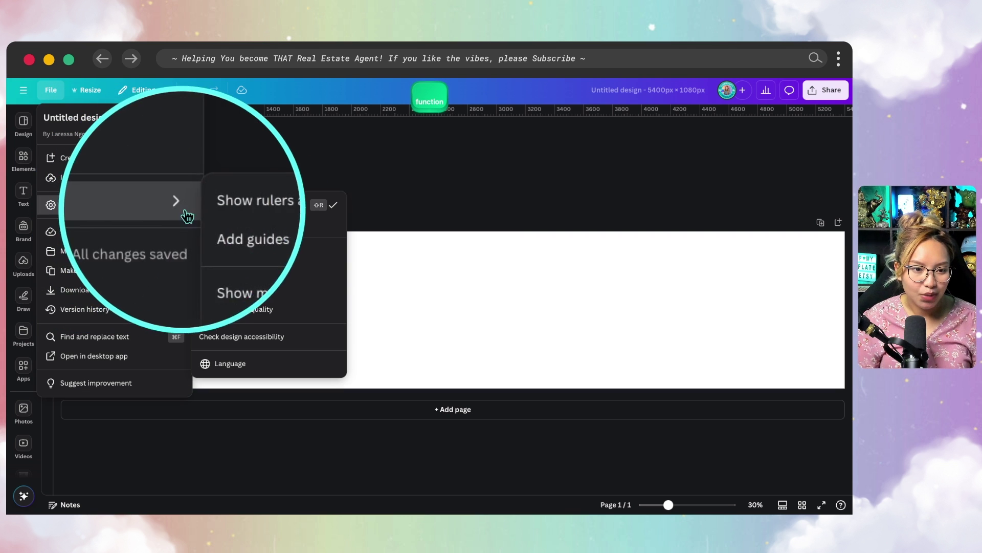
click(229, 224)
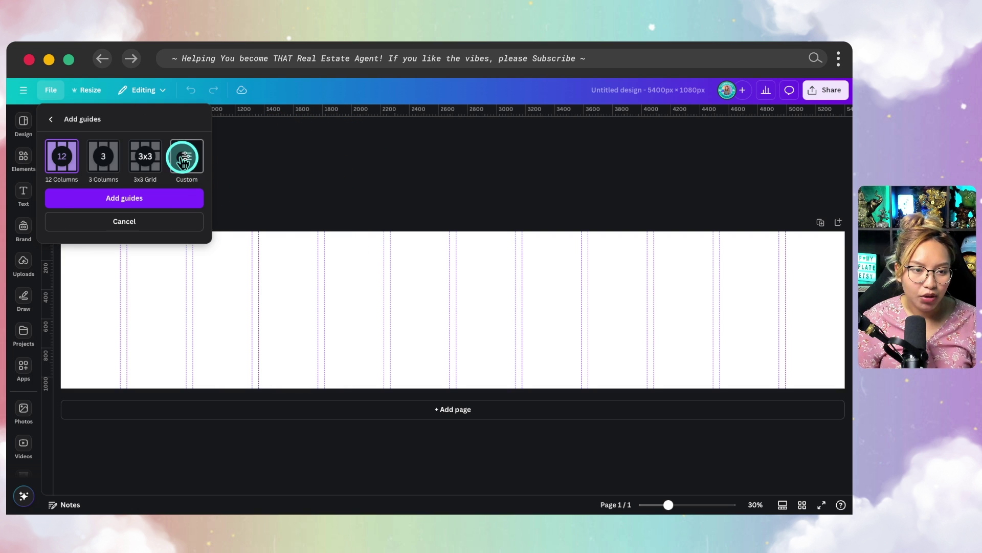
click(188, 171)
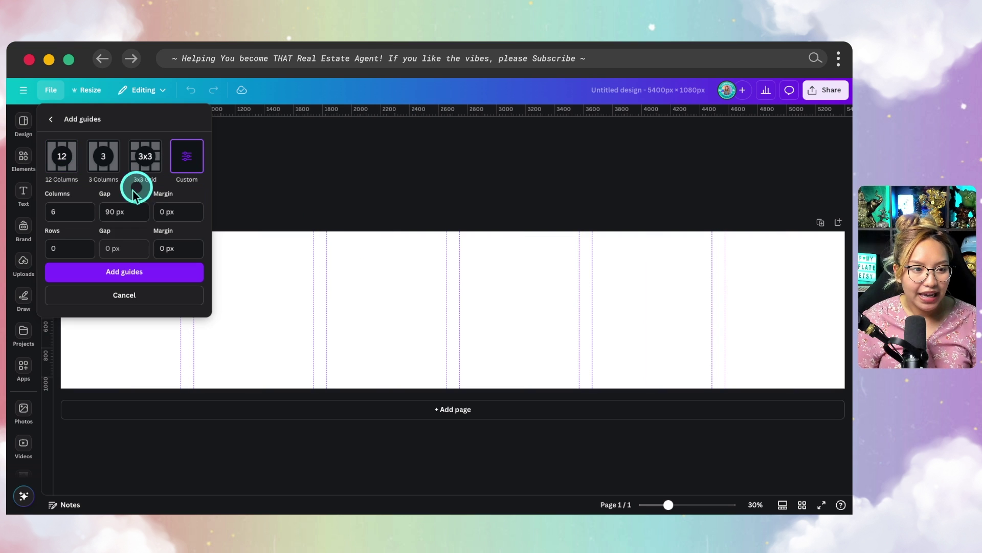
click(75, 211)
text(5)
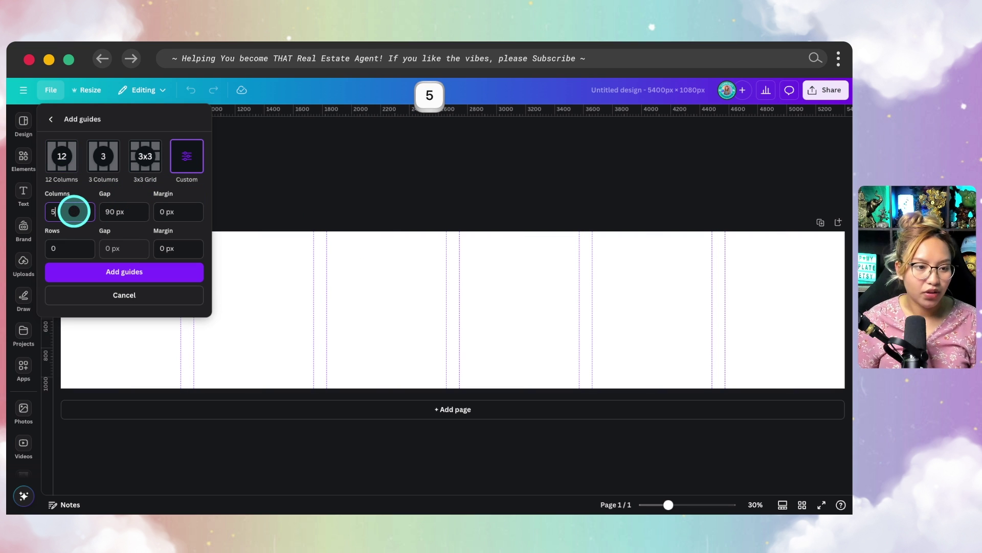
click(121, 210)
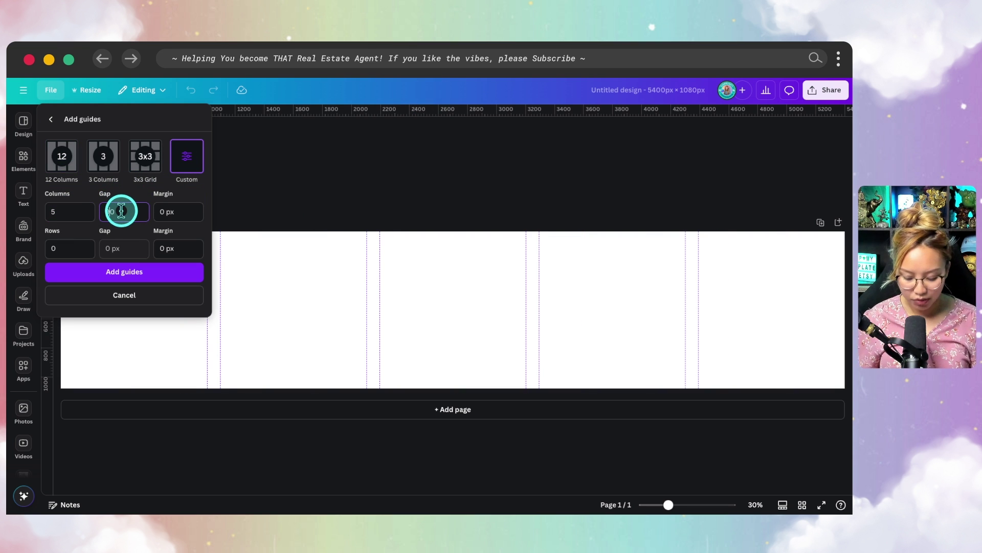
text(0)
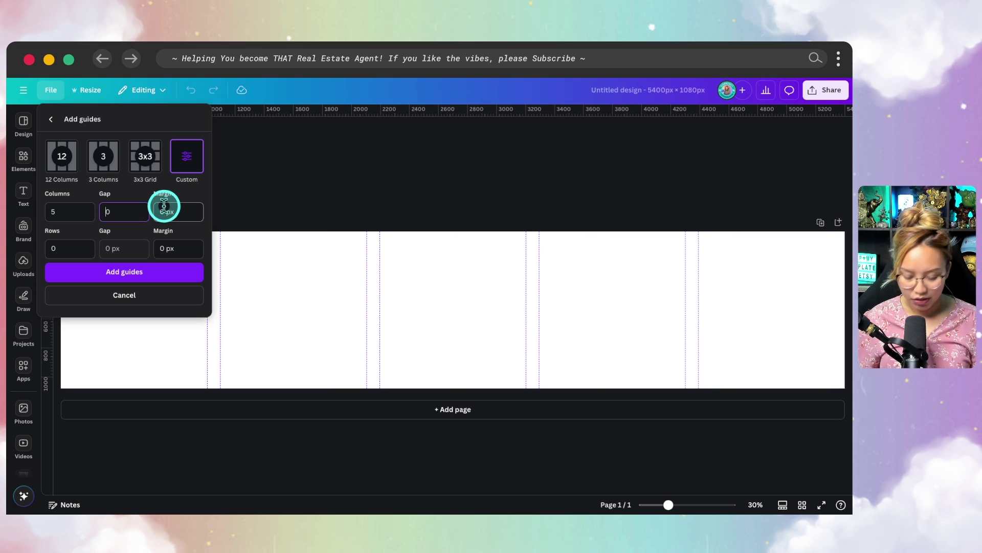
key(Return)
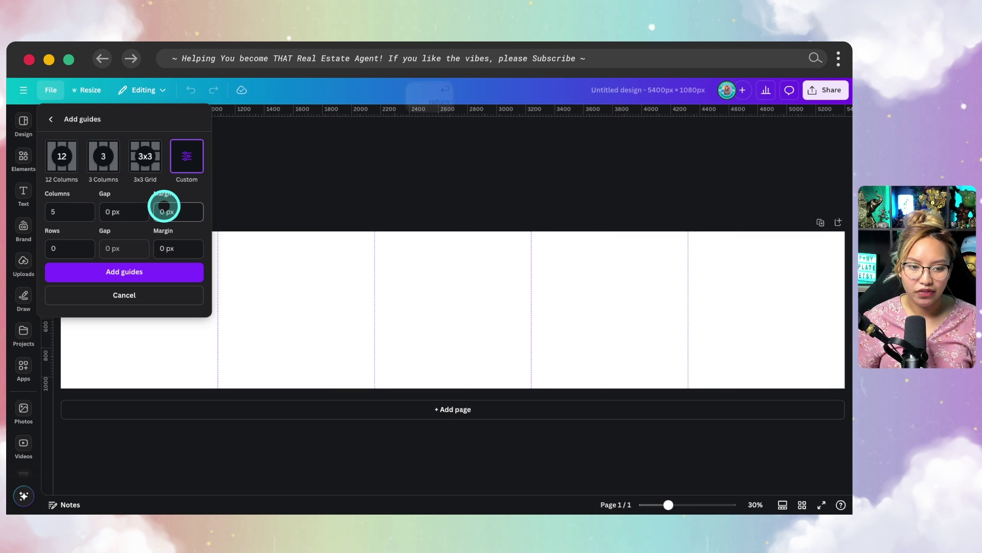
click(124, 276)
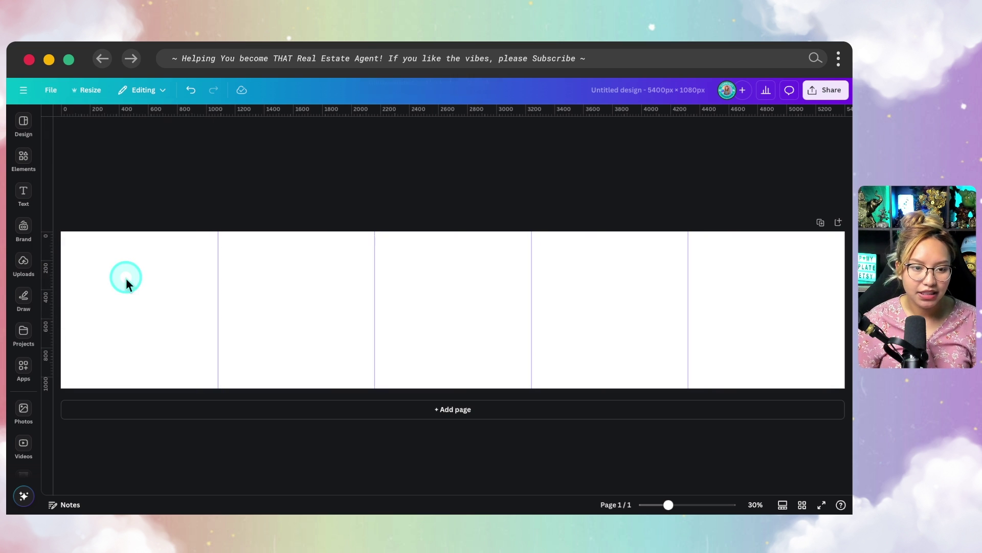
mouse_move(149, 300)
mouse_down()
mouse_move(680, 287)
mouse_move(769, 306)
mouse_up()
click(554, 194)
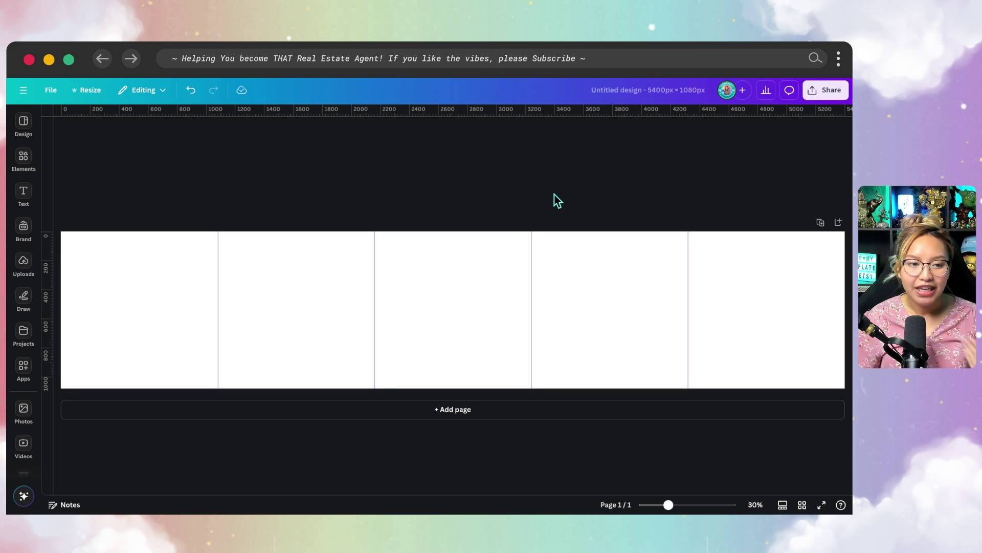
click(410, 171)
click(285, 268)
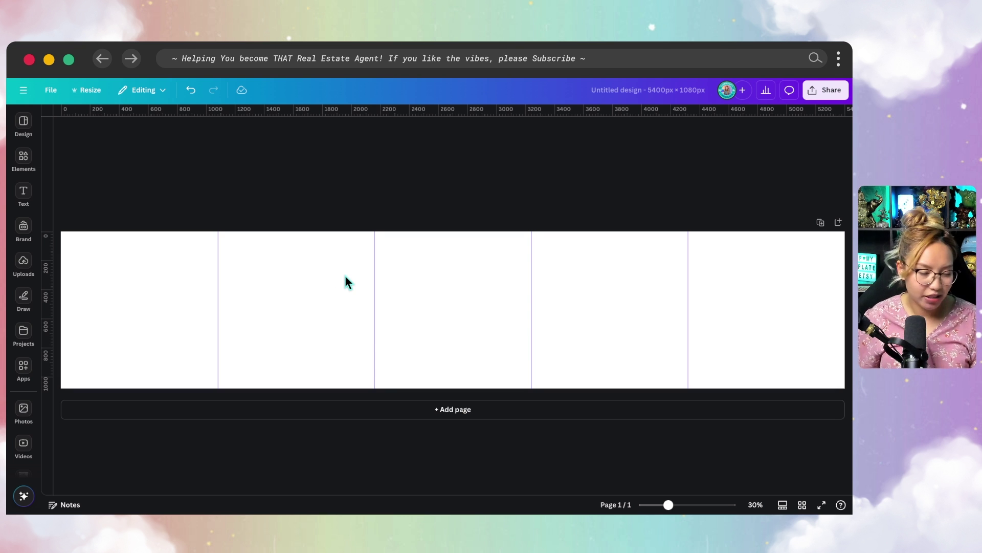
Add a square frame, place it across the first guide and enlarge it to the full page height.
click(23, 159)
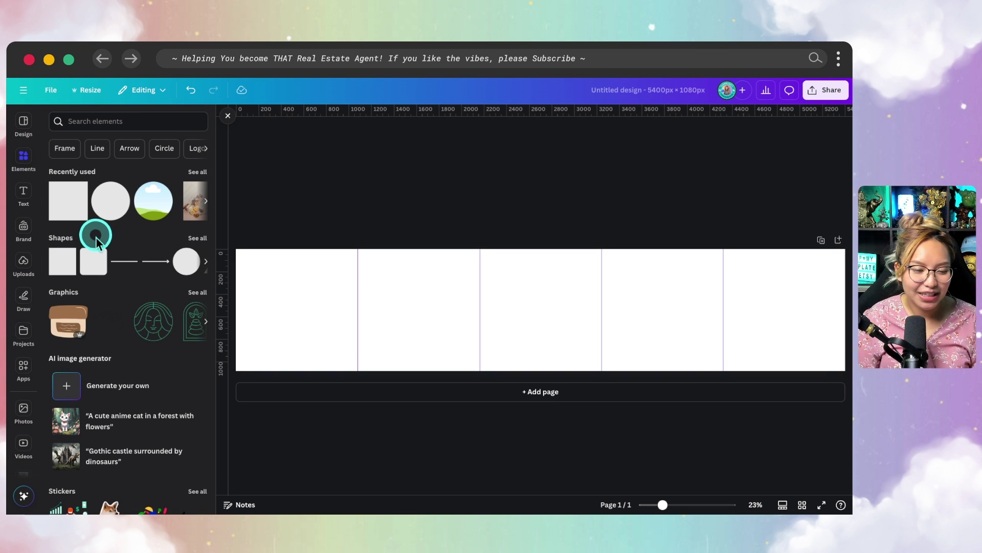
scroll(139, 314, down, 3)
scroll(140, 314, down, 10)
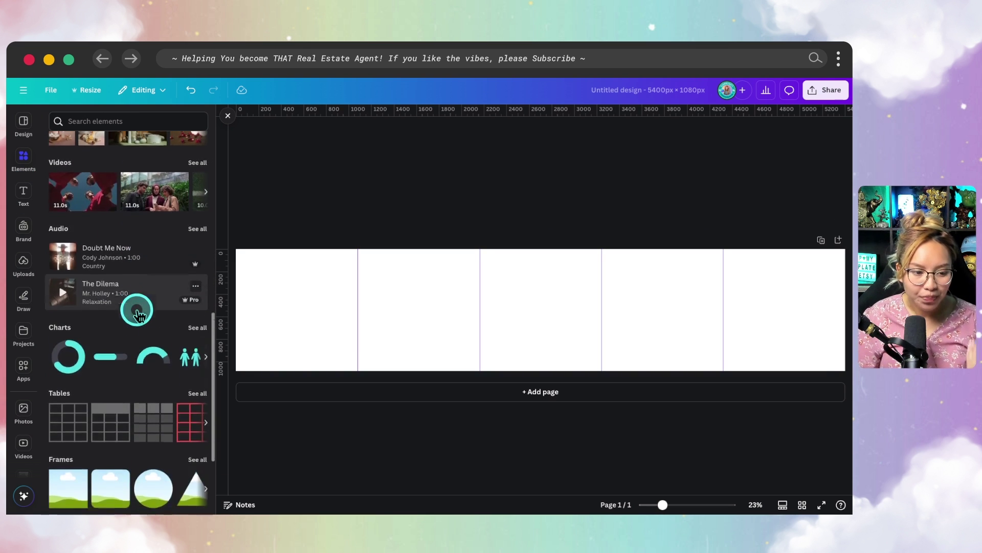
scroll(138, 314, down, 1)
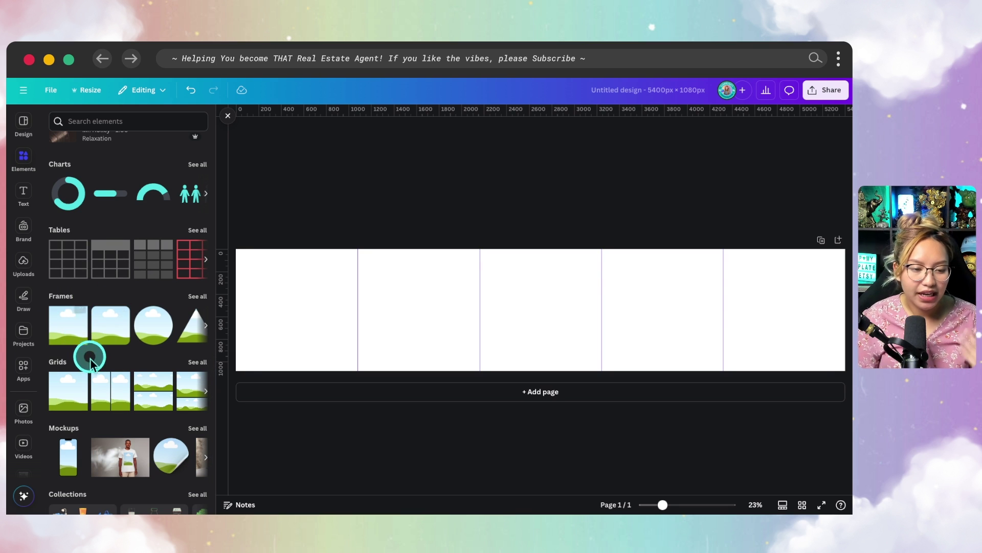
click(68, 324)
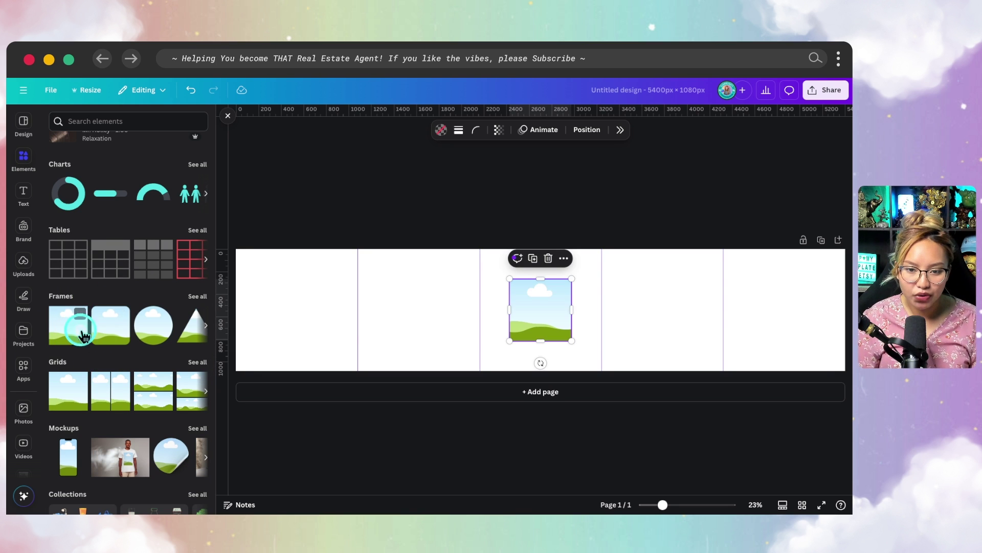
drag(532, 317, 287, 278)
drag(323, 311, 382, 364)
key(fn)
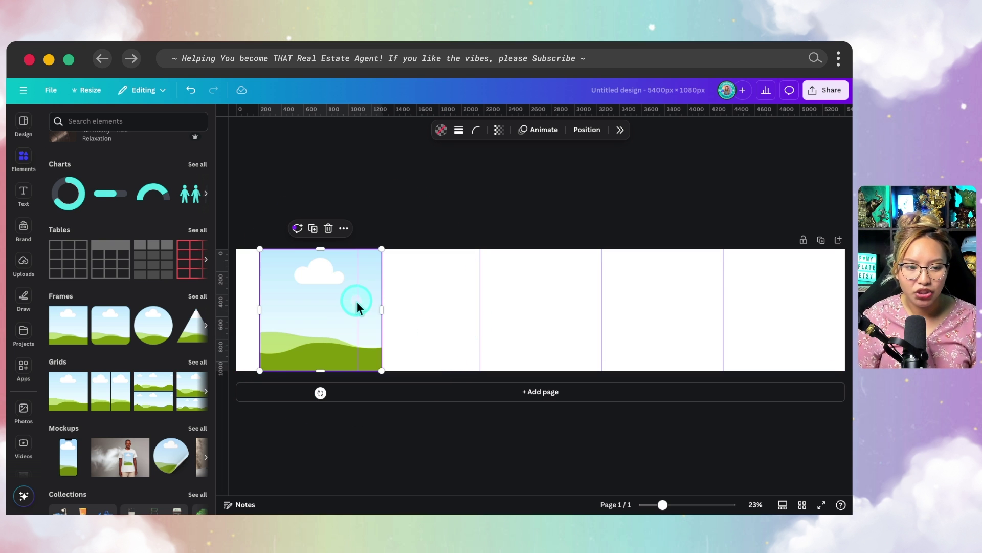
Add a five-photo grid and resize it to span from the second guide to slightly past the third.
click(197, 363)
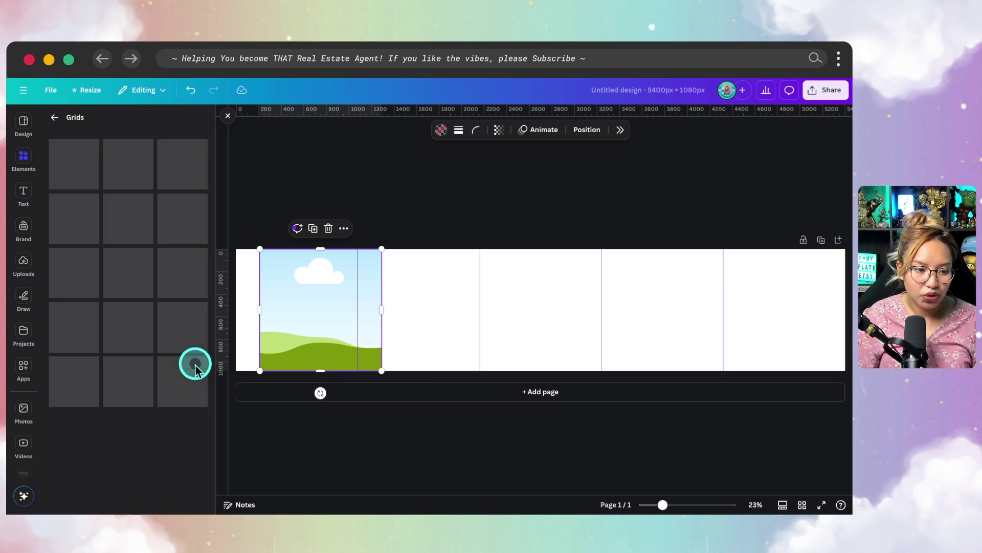
scroll(195, 368, down, 10)
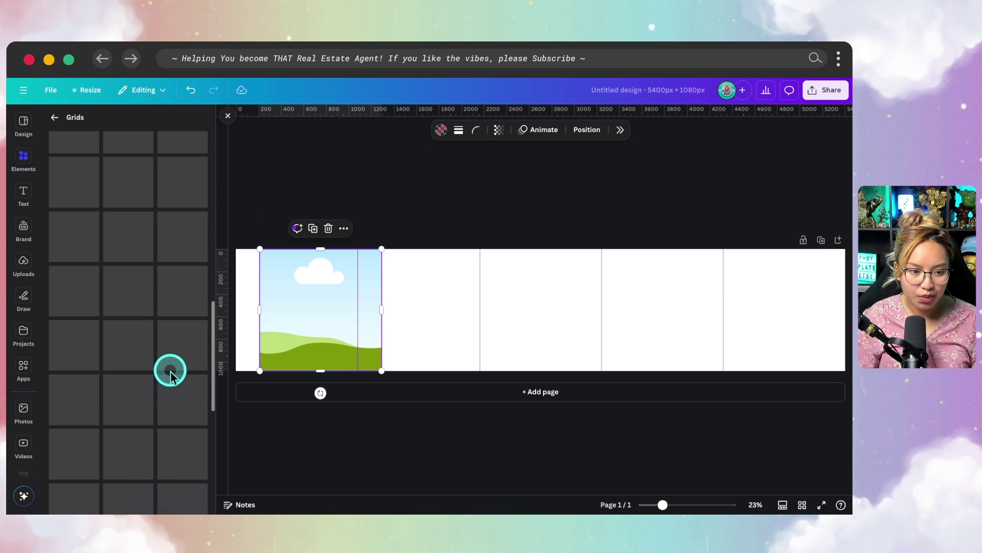
scroll(163, 377, down, 5)
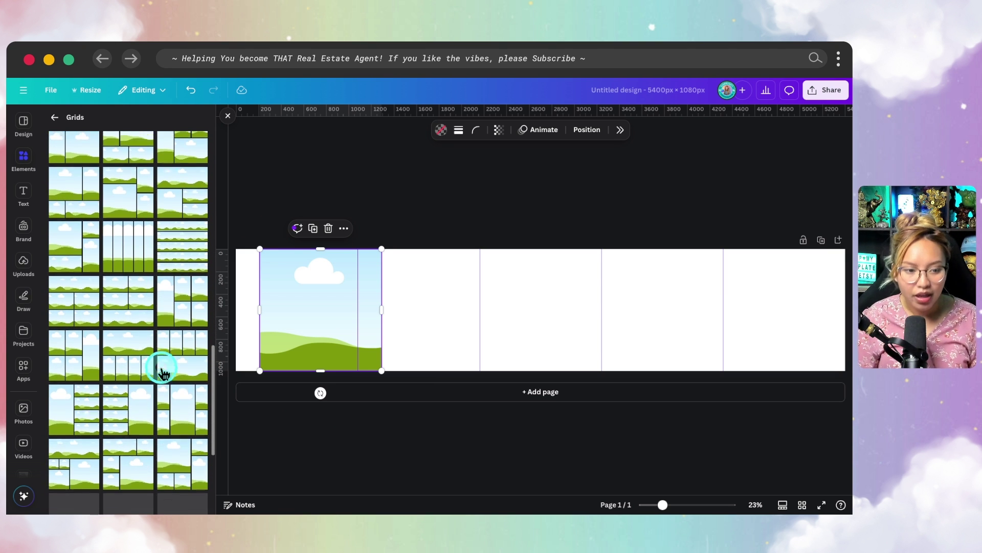
scroll(161, 388, down, 4)
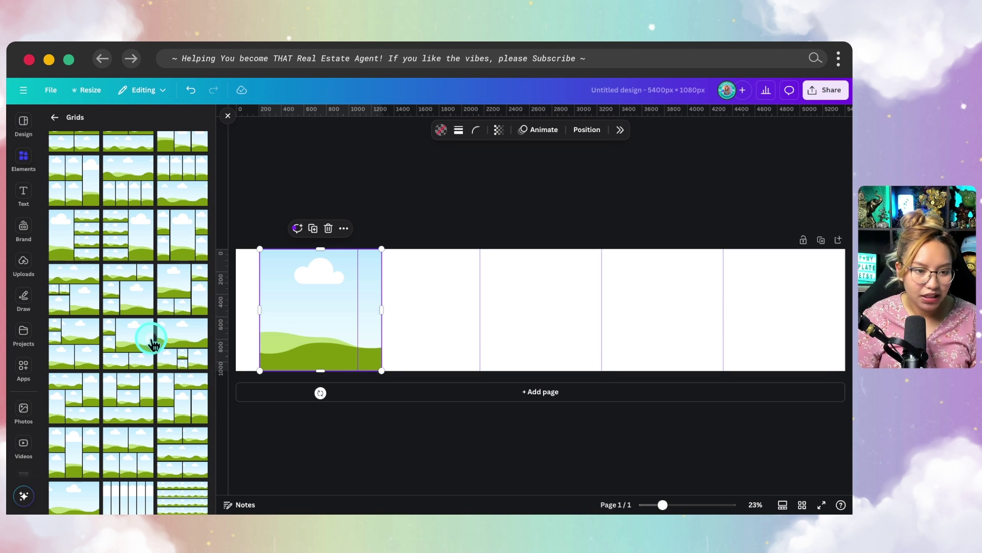
click(171, 290)
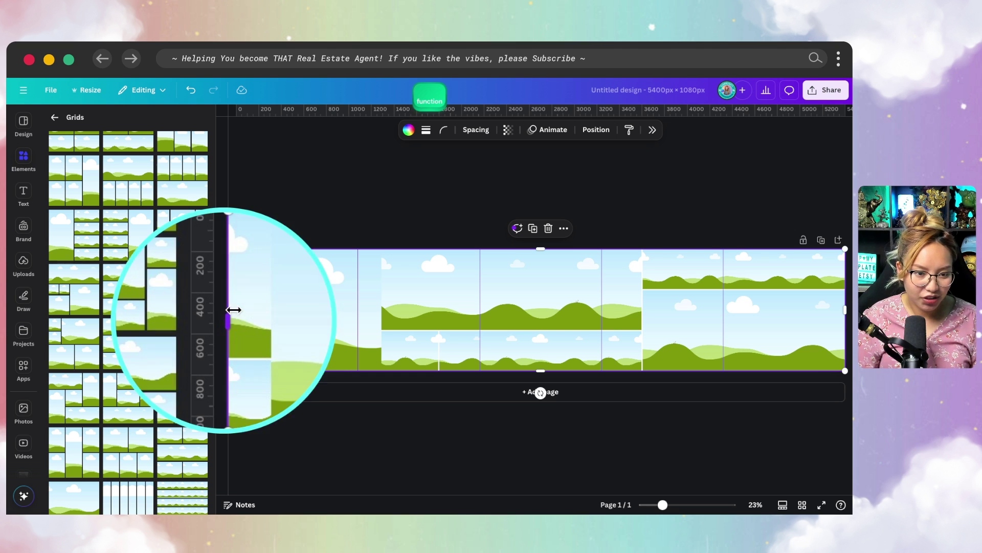
drag(231, 309, 479, 300)
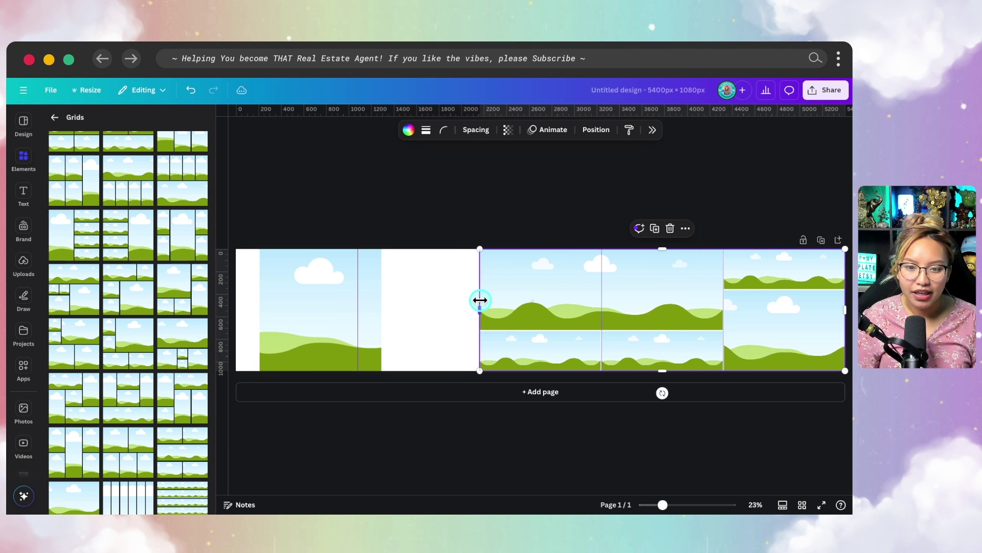
drag(843, 307, 627, 311)
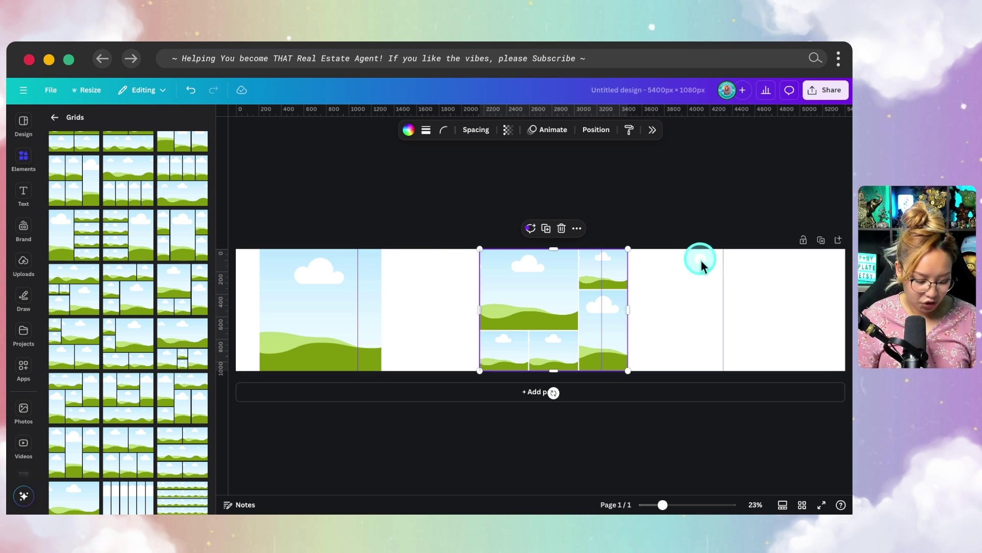
mouse_move(708, 256)
mouse_down()
mouse_move(670, 248)
mouse_move(642, 339)
mouse_move(719, 313)
mouse_move(698, 252)
mouse_up()
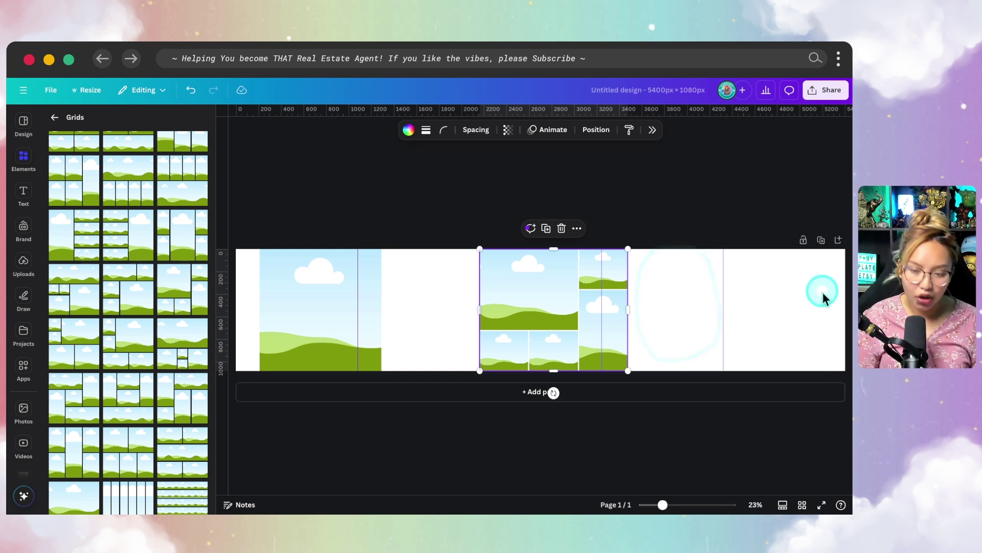
key(alt)
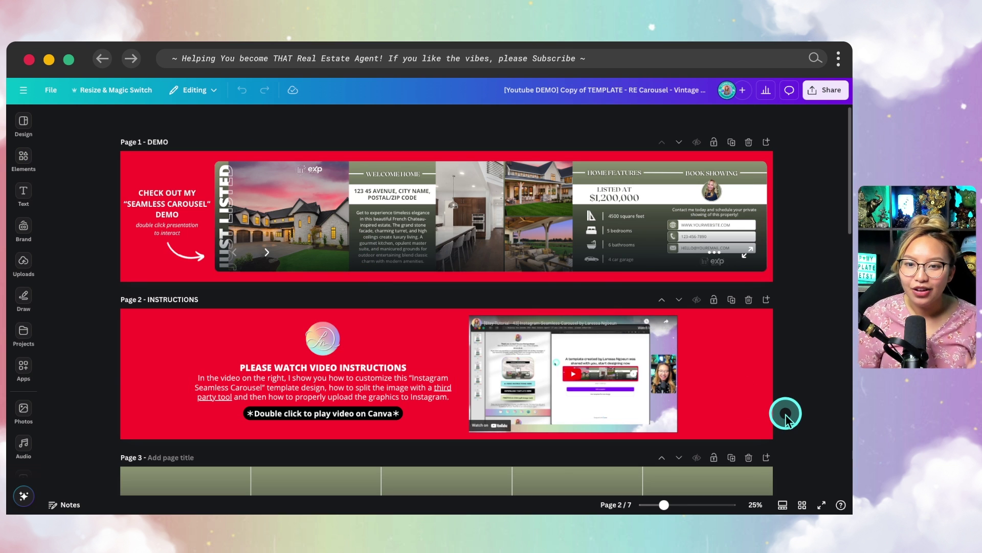
Review the carousel template's demo page, instructions page and five-slide background layout.
scroll(785, 419, down, 1)
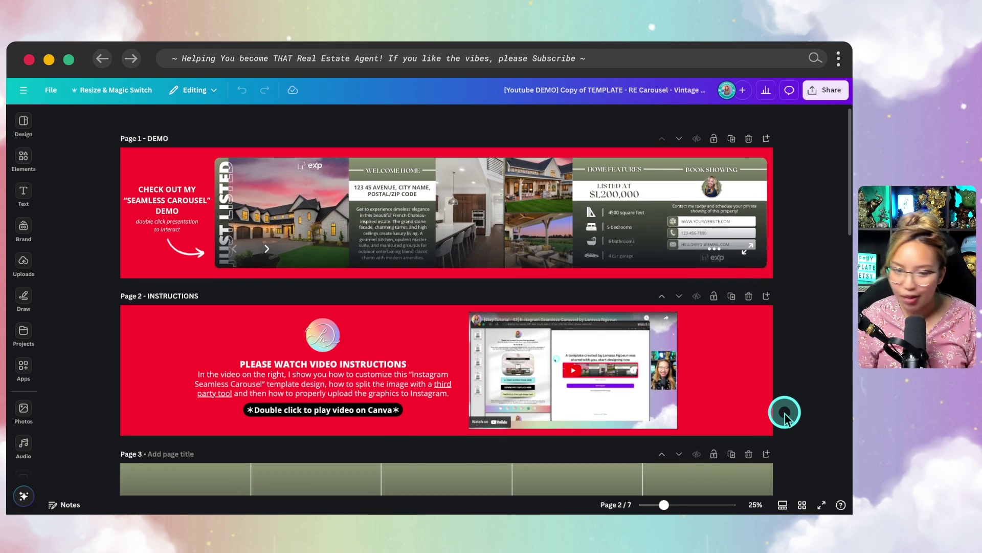
scroll(785, 418, down, 4)
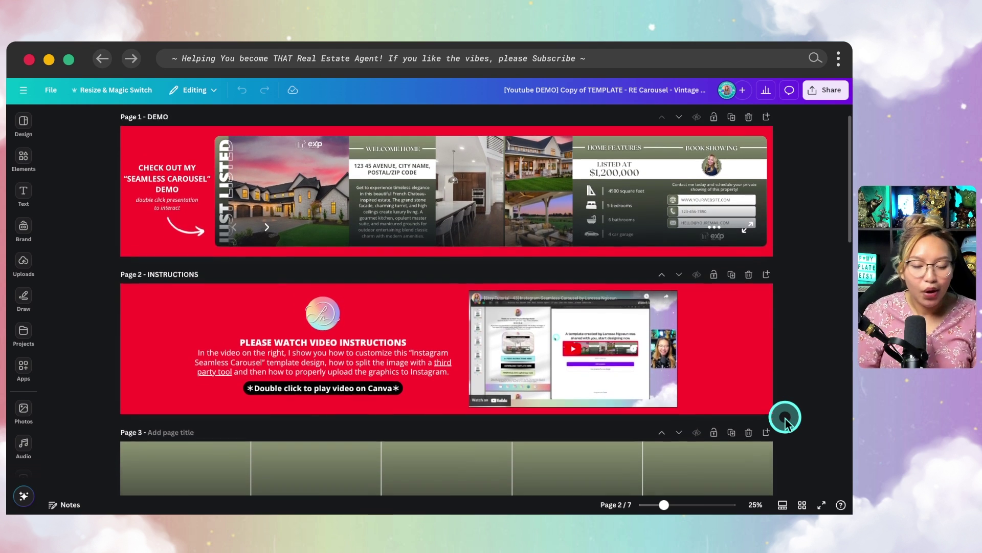
scroll(785, 419, down, 2)
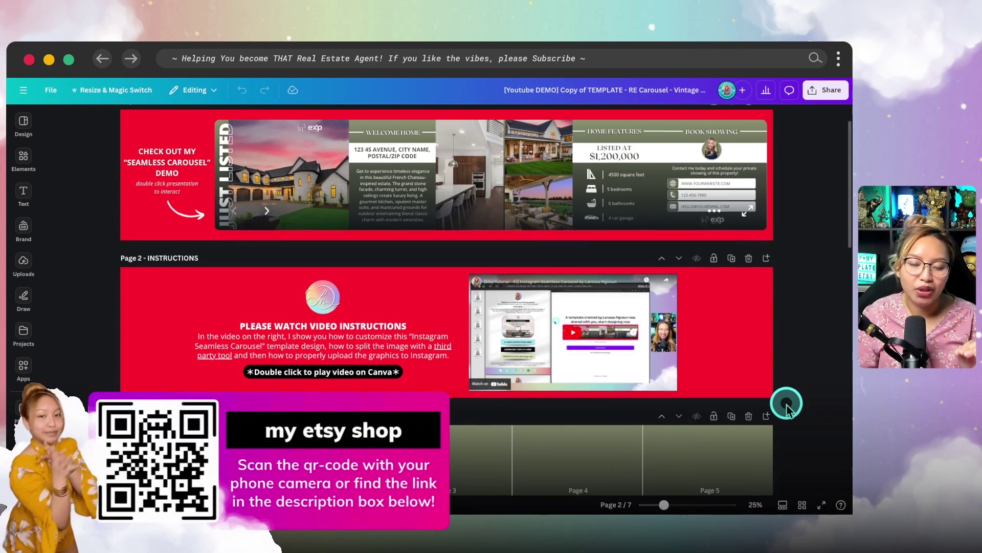
scroll(780, 409, down, 1)
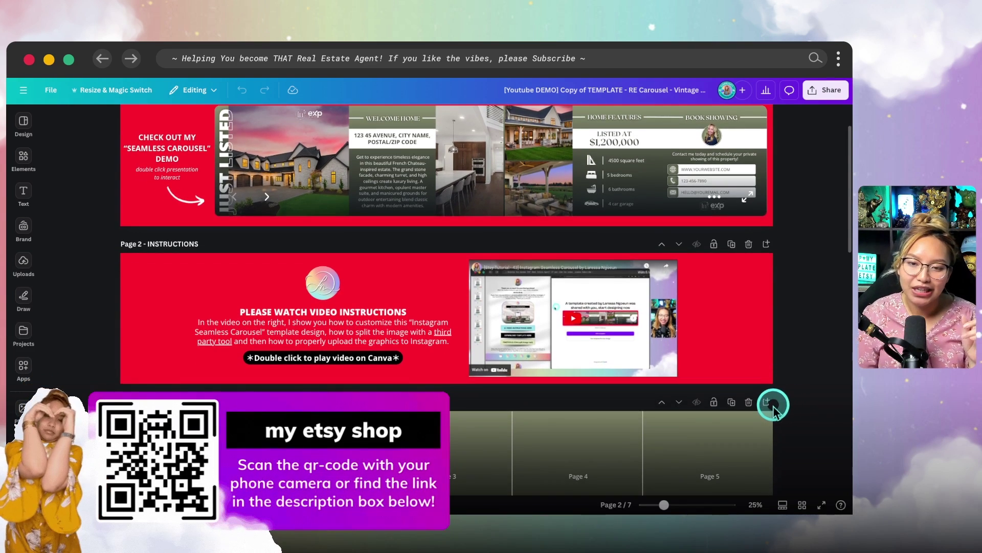
scroll(775, 415, down, 3)
scroll(771, 419, down, 5)
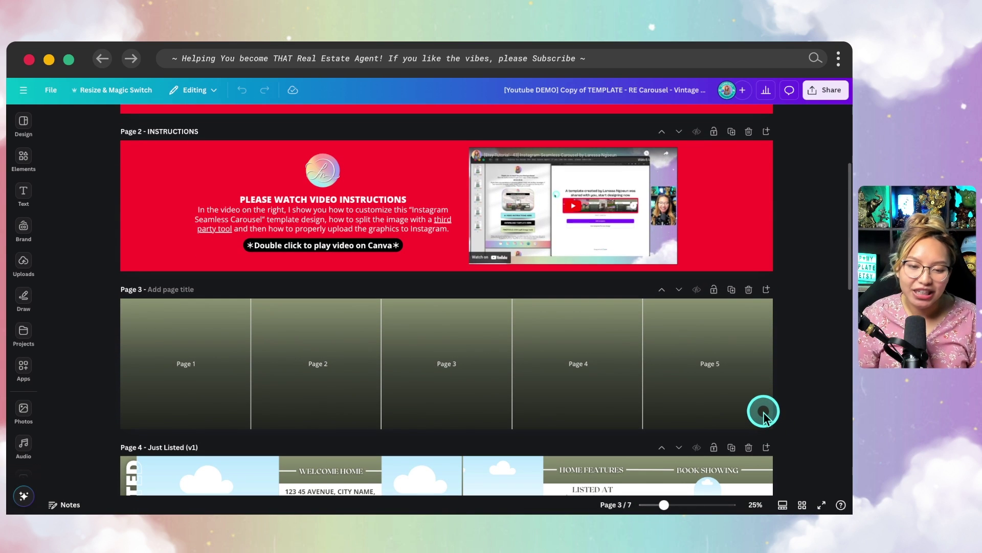
scroll(320, 358, down, 1)
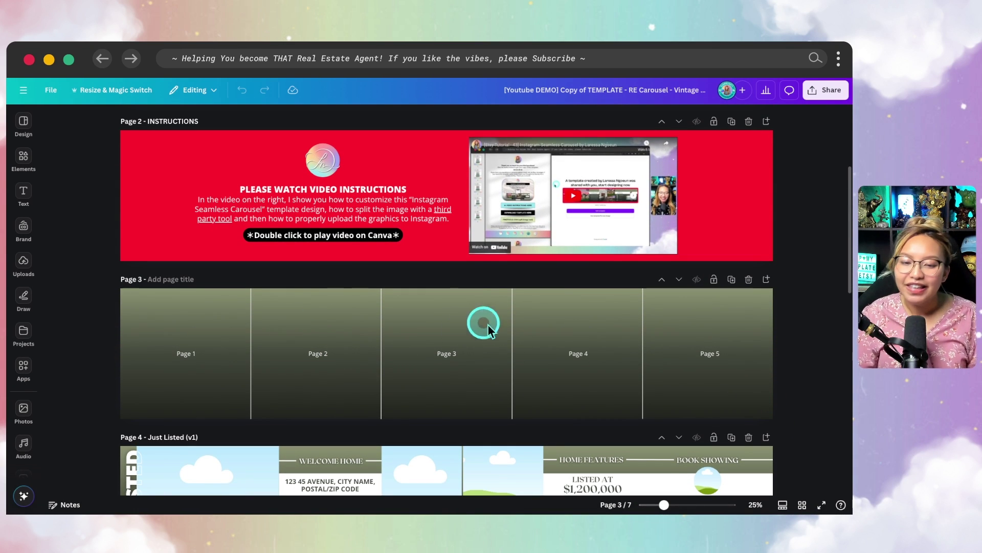
scroll(666, 371, down, 1)
scroll(704, 383, down, 2)
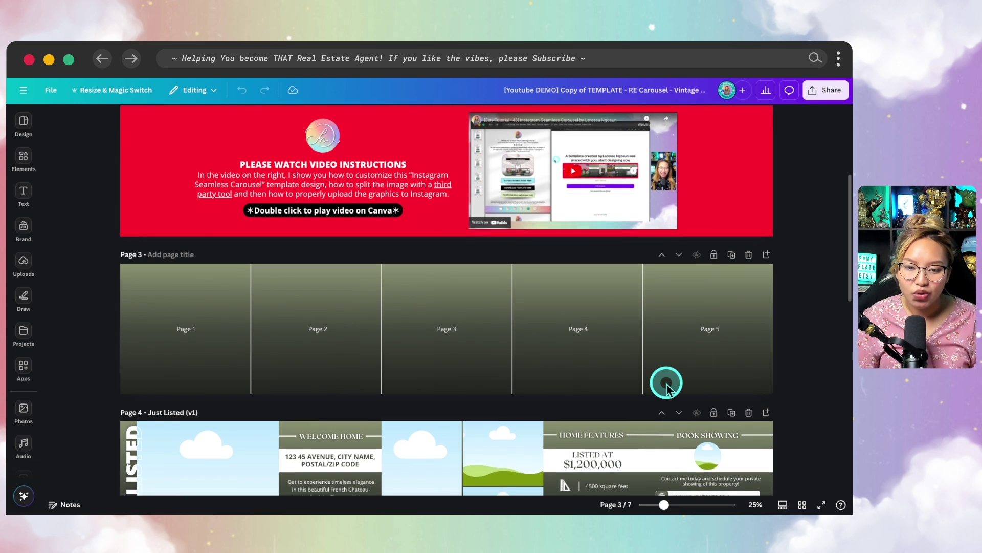
scroll(660, 387, down, 1)
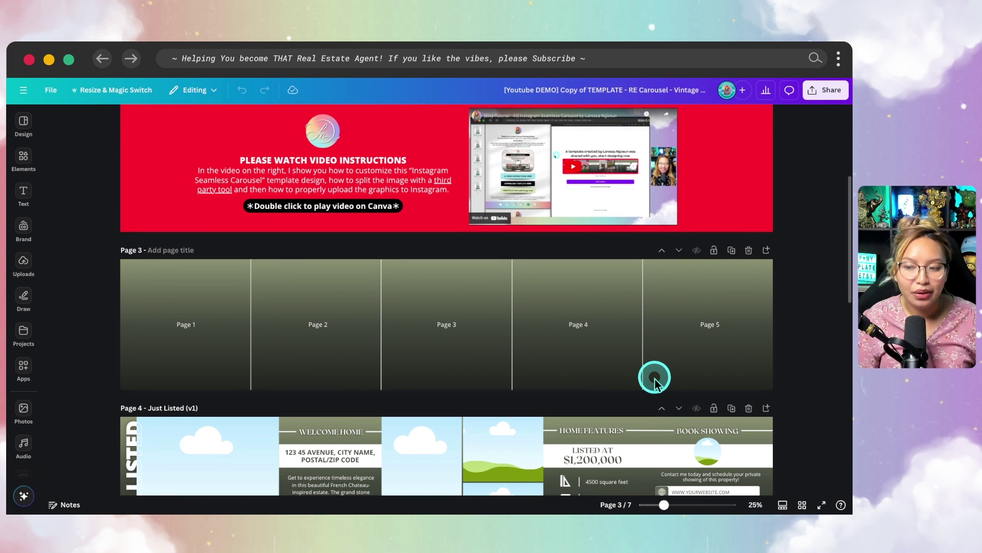
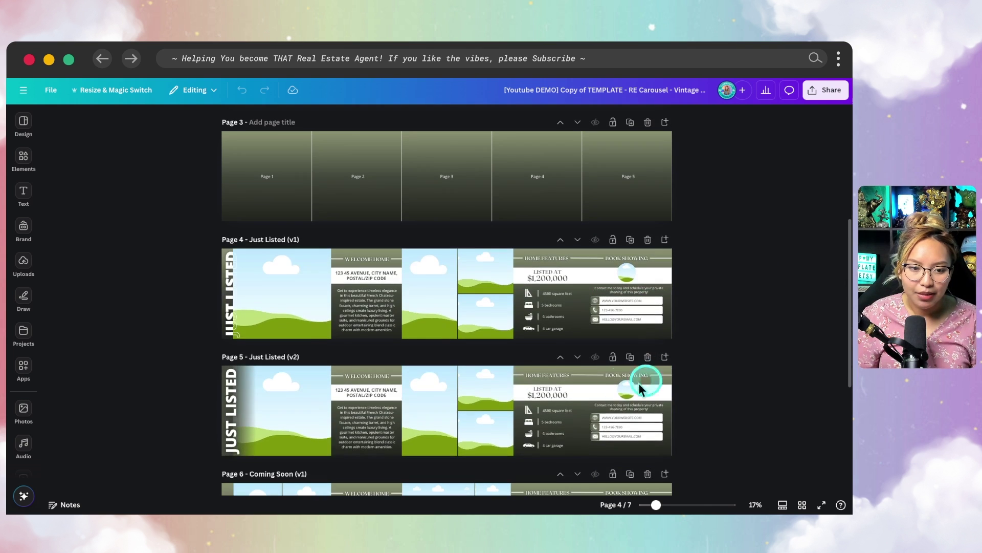
Compare the vertical JUST LISTED title treatments on the Just Listed v1 and v2 pages.
scroll(318, 324, up, 3)
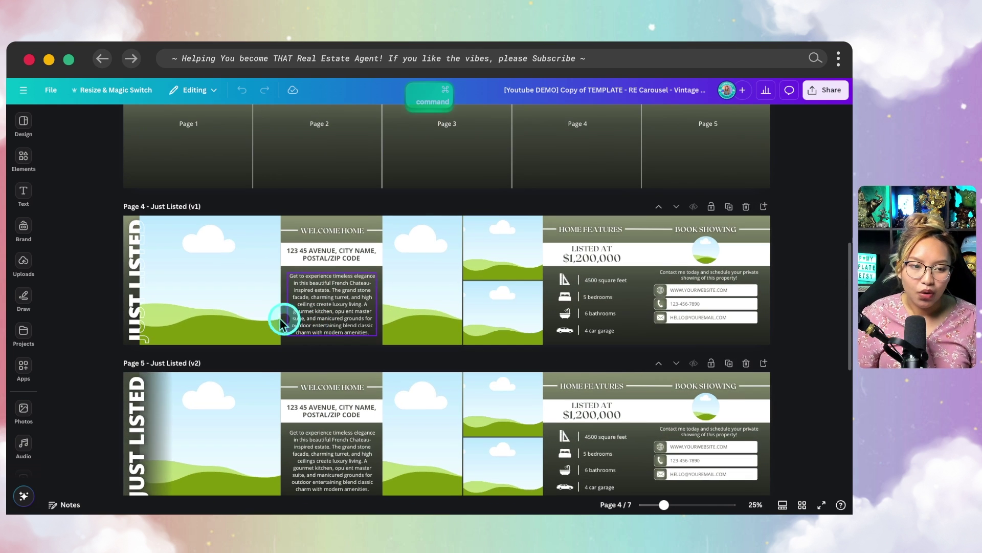
scroll(285, 317, up, 1)
scroll(263, 312, down, 3)
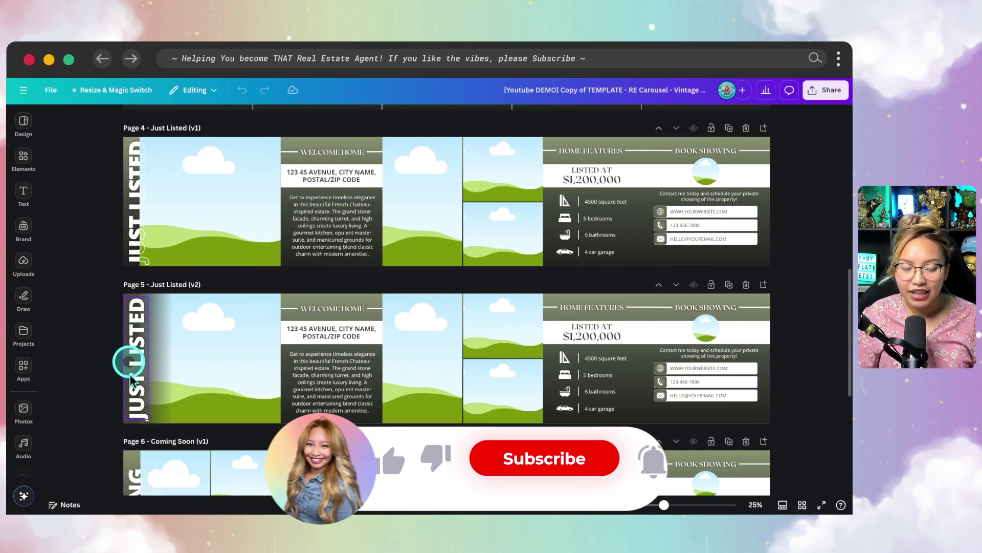
click(158, 370)
key(super+c)
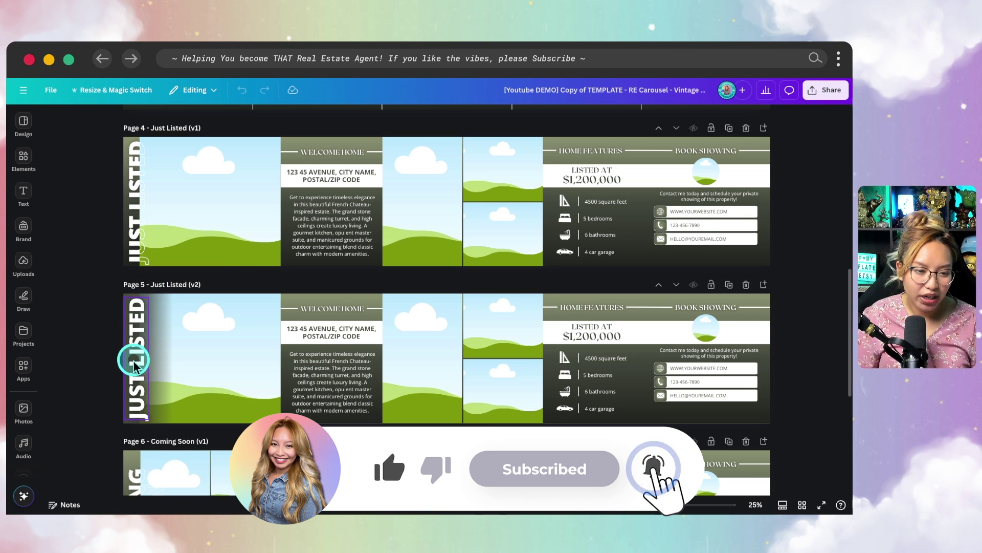
click(149, 263)
key(super+v)
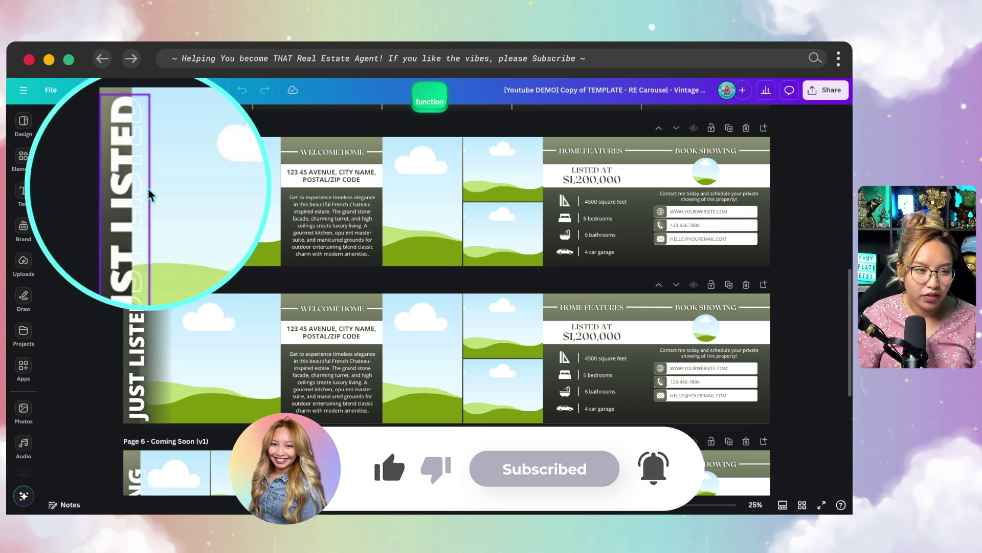
Fill the large photo frames on the Just Listed v1 and v2 pages with the uploaded sunset house exterior photo.
click(24, 262)
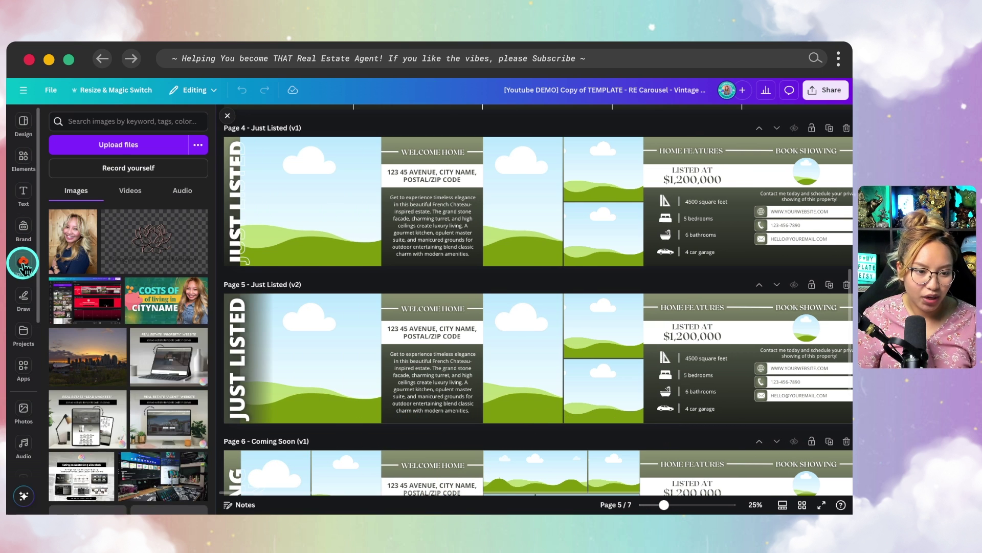
scroll(132, 343, down, 10)
scroll(132, 350, down, 5)
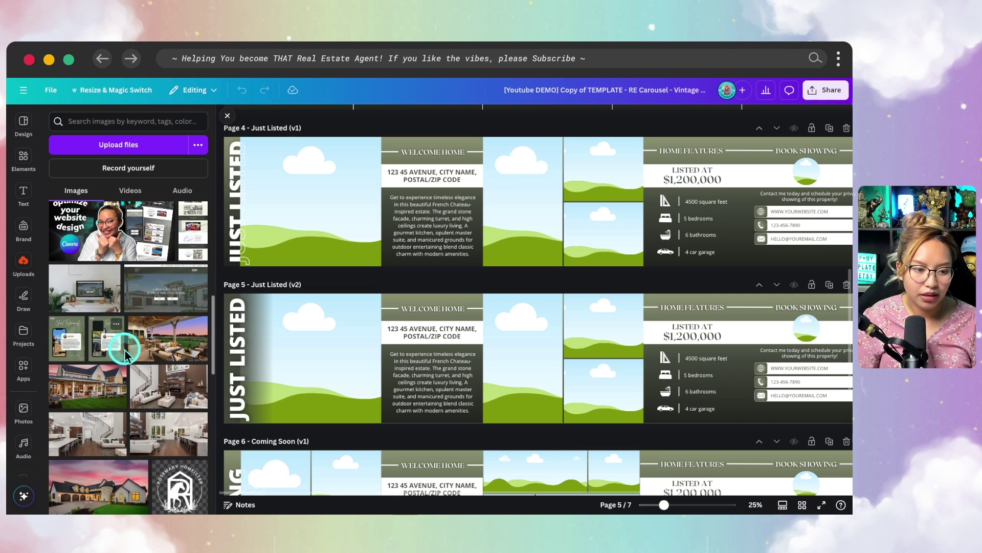
drag(104, 430, 296, 219)
drag(133, 414, 307, 362)
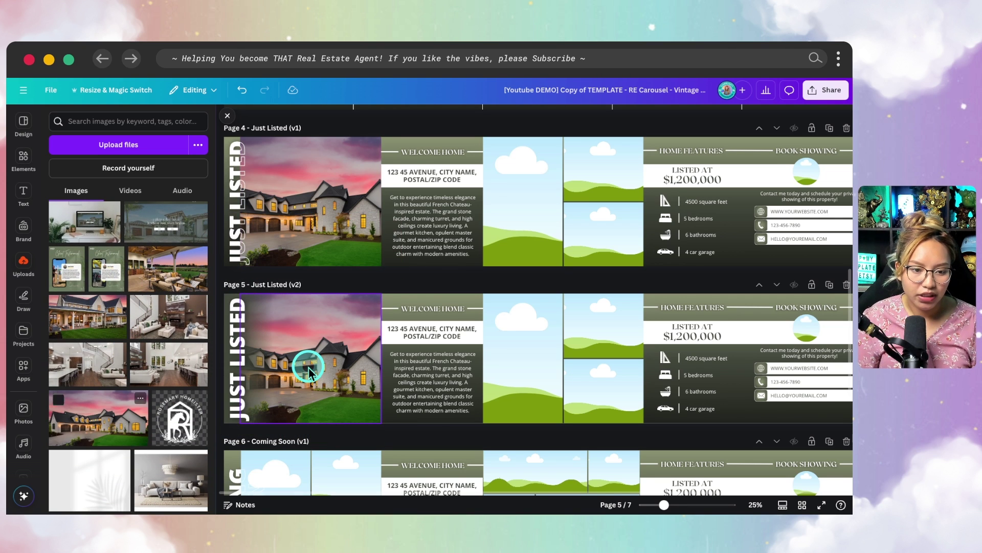
Examine up close how the JUST LISTED titles overlap the house photos on both Just Listed pages.
scroll(285, 248, up, 5)
scroll(333, 266, left, 2)
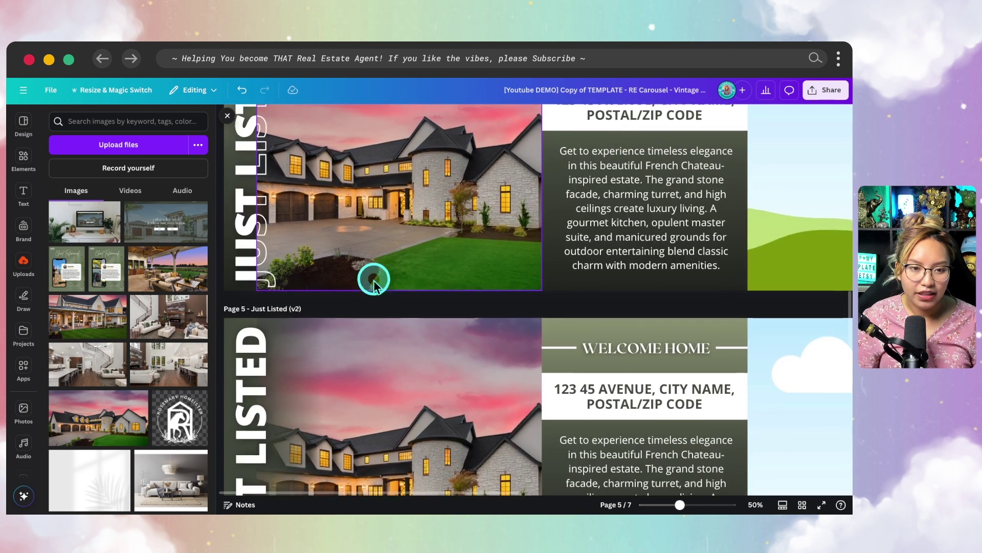
scroll(366, 285, up, 5)
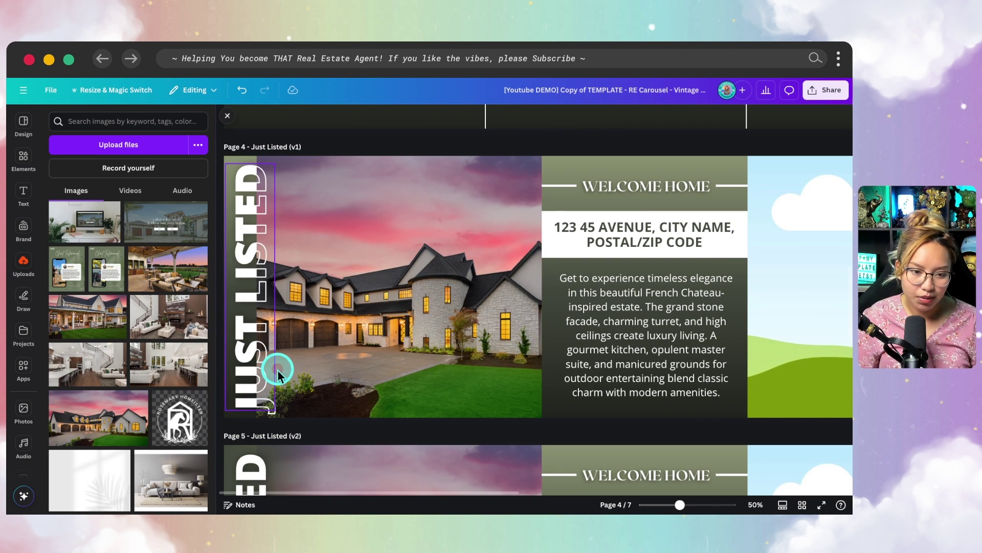
scroll(296, 375, down, 5)
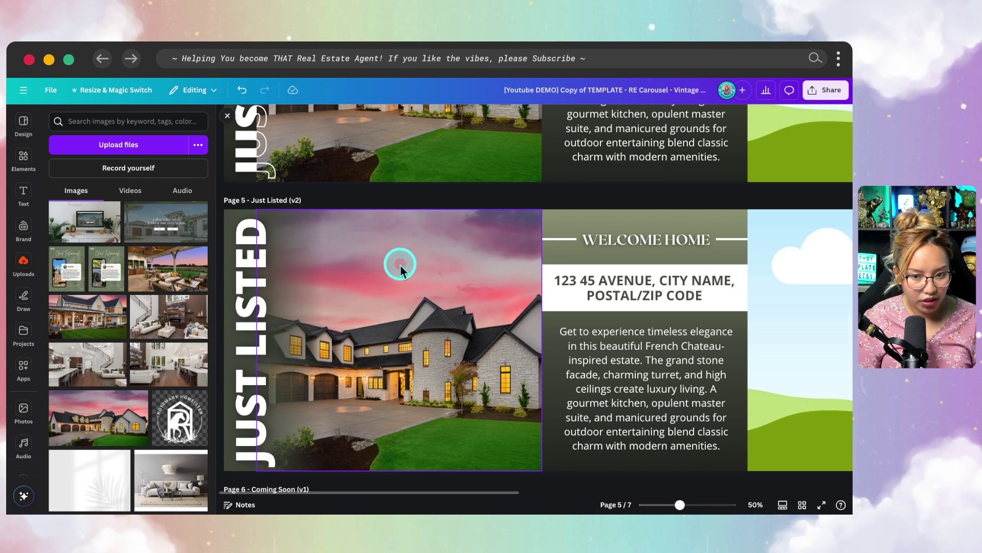
scroll(440, 324, down, 3)
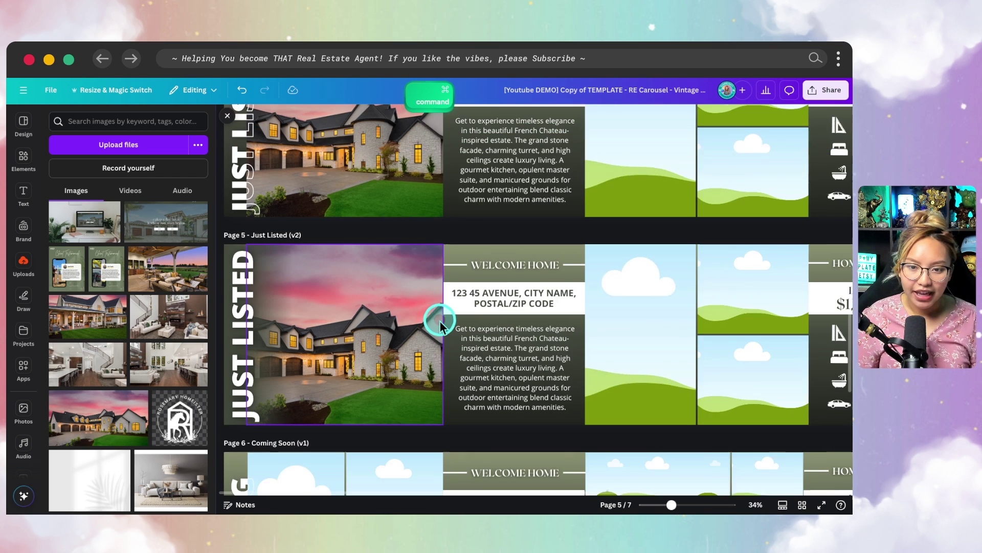
Show the rulers and guides and check where the slide divisions cross the photos on the Just Listed v1 page.
scroll(440, 324, down, 3)
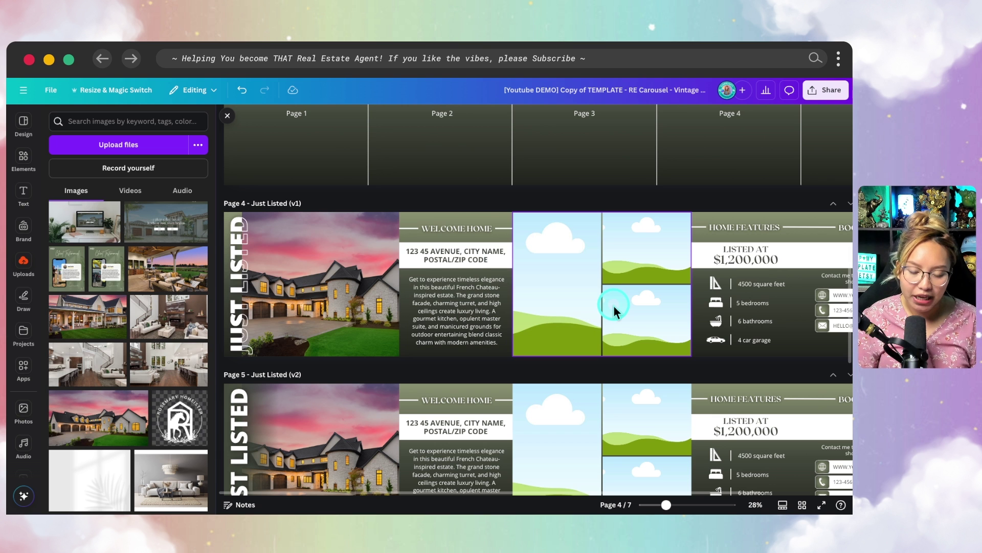
key(shift+r)
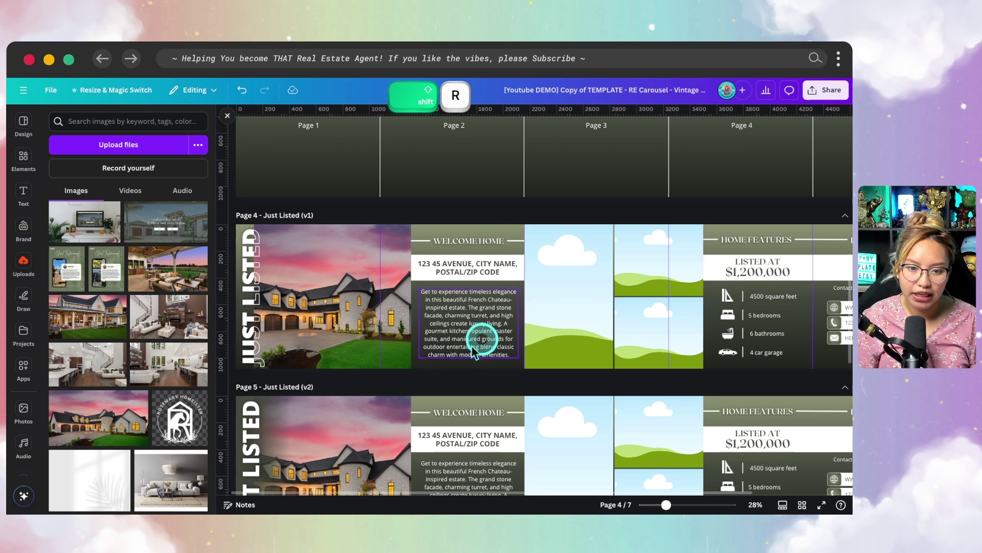
key(fn)
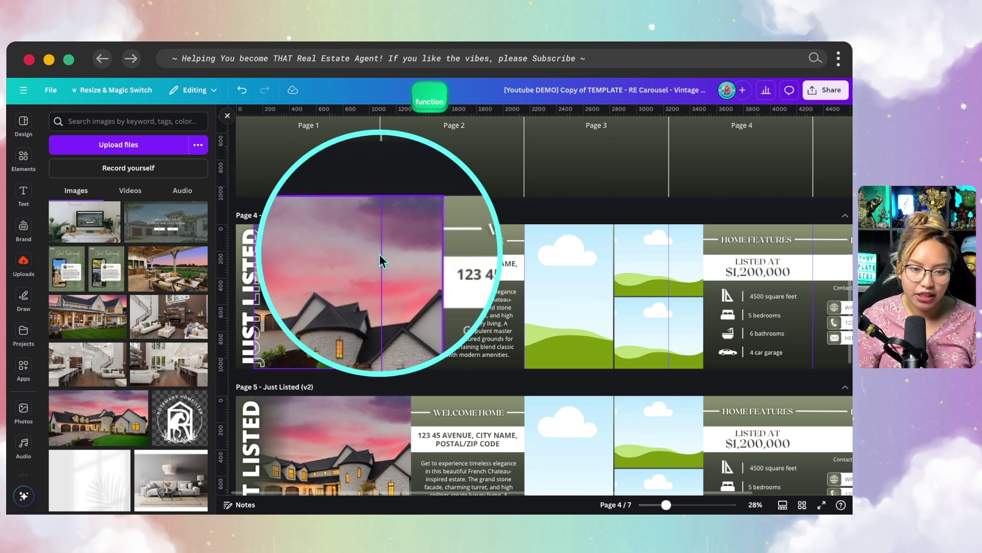
key(alt)
mouse_move(375, 243)
mouse_down()
mouse_move(339, 201)
mouse_move(253, 215)
mouse_move(237, 326)
mouse_move(305, 381)
mouse_move(388, 338)
mouse_move(392, 246)
mouse_move(367, 220)
mouse_move(381, 227)
mouse_move(451, 214)
mouse_move(407, 245)
mouse_move(389, 272)
mouse_move(495, 357)
mouse_up()
mouse_move(691, 230)
mouse_down()
mouse_move(612, 212)
mouse_move(567, 231)
mouse_move(536, 333)
mouse_move(589, 379)
mouse_move(671, 381)
mouse_move(698, 347)
mouse_move(691, 223)
mouse_up()
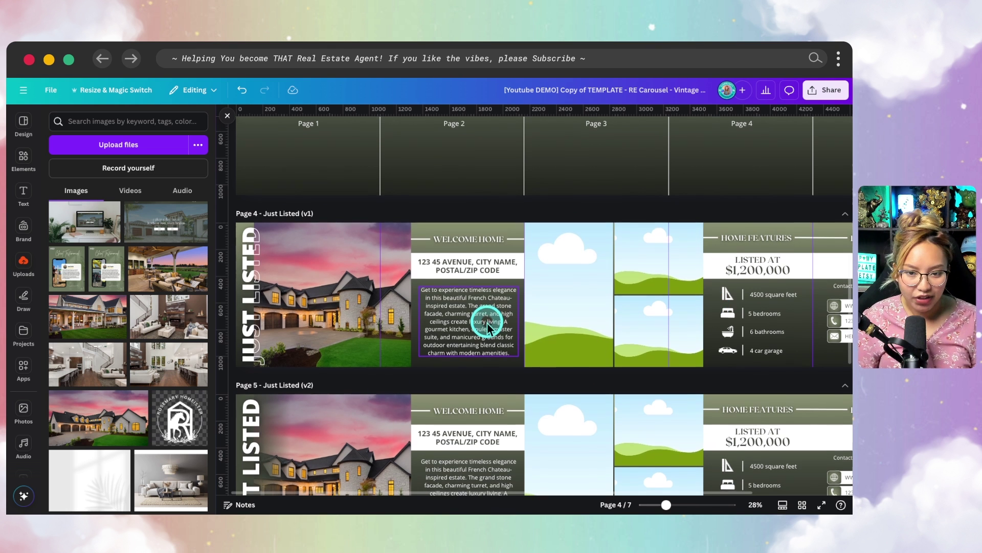
Fill the three-photo grid on the Just Listed v1 page with the uploaded covered patio, rear exterior and fireplace living room photos.
scroll(409, 332, down, 1)
drag(163, 266, 546, 254)
drag(89, 322, 632, 254)
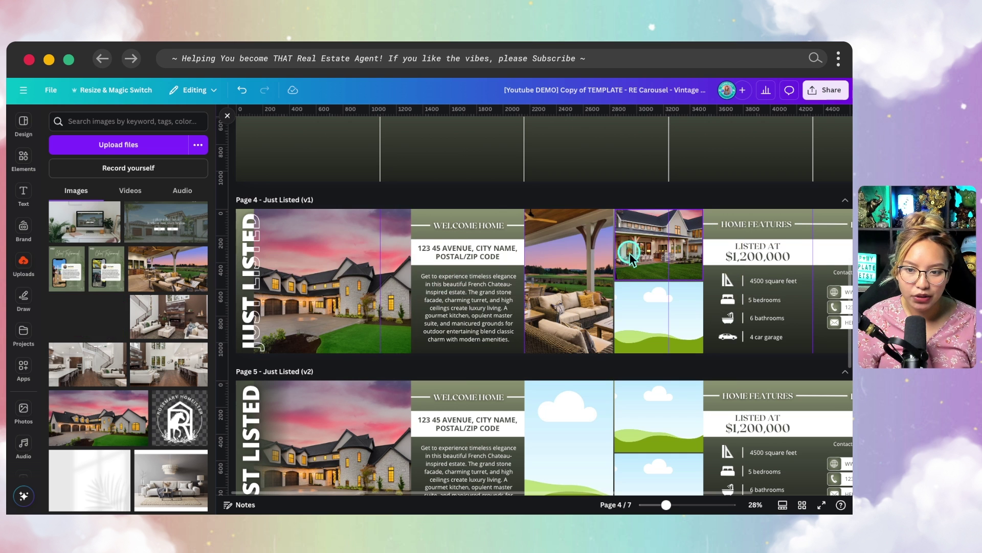
drag(176, 327, 606, 325)
Examine the Home Features and Book Showing sections on the Just Listed v1 page.
scroll(606, 325, down, 1)
scroll(606, 325, right, 2)
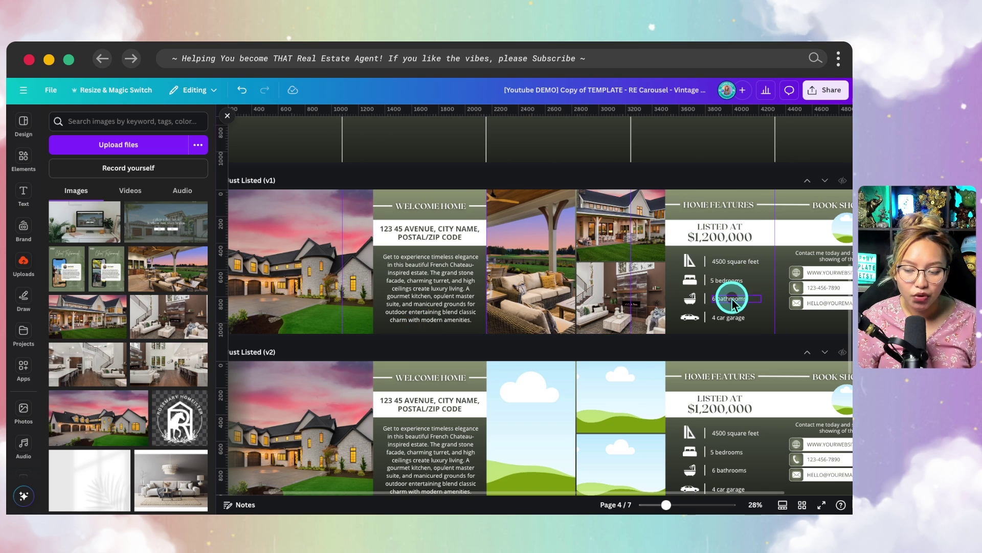
scroll(732, 301, right, 4)
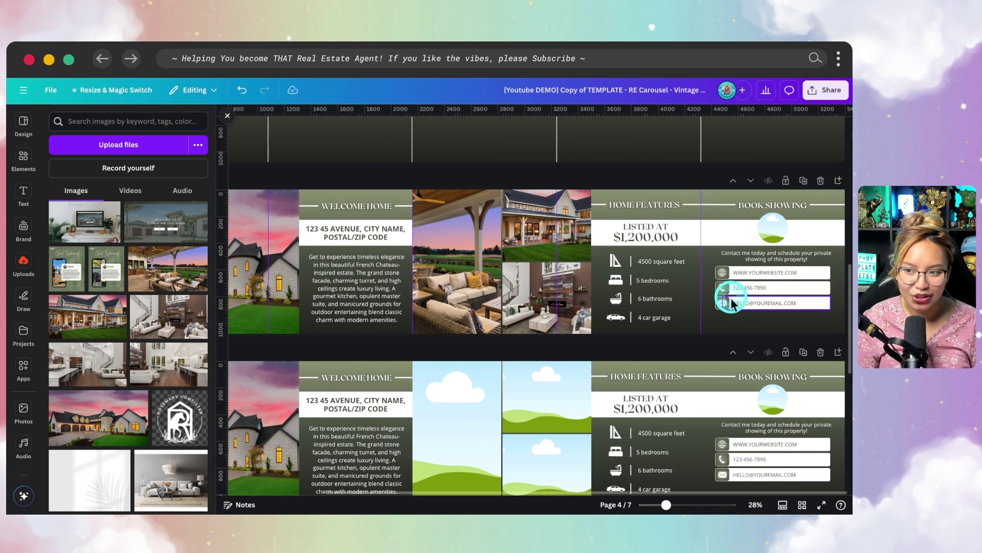
scroll(785, 262, up, 5)
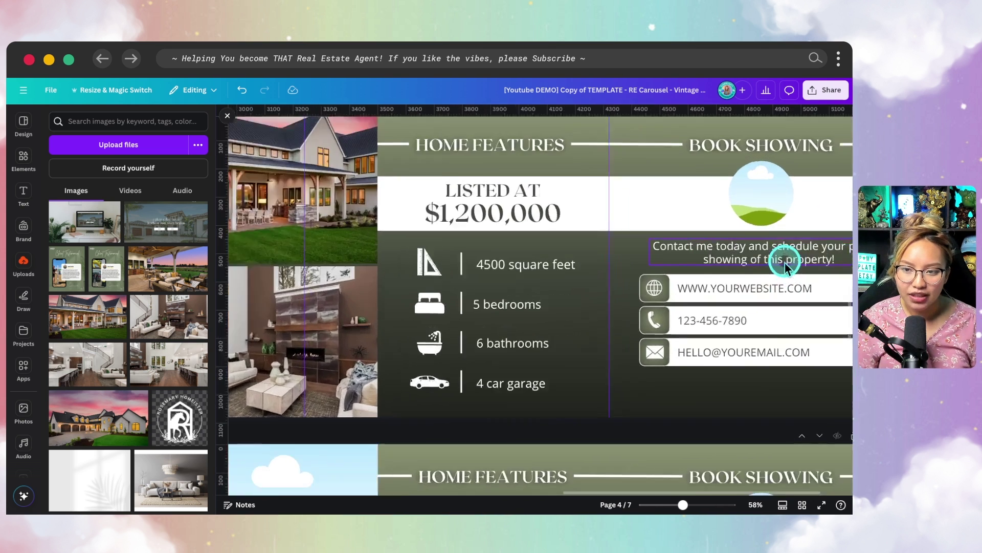
scroll(784, 262, down, 2)
scroll(759, 278, up, 1)
scroll(102, 399, up, 10)
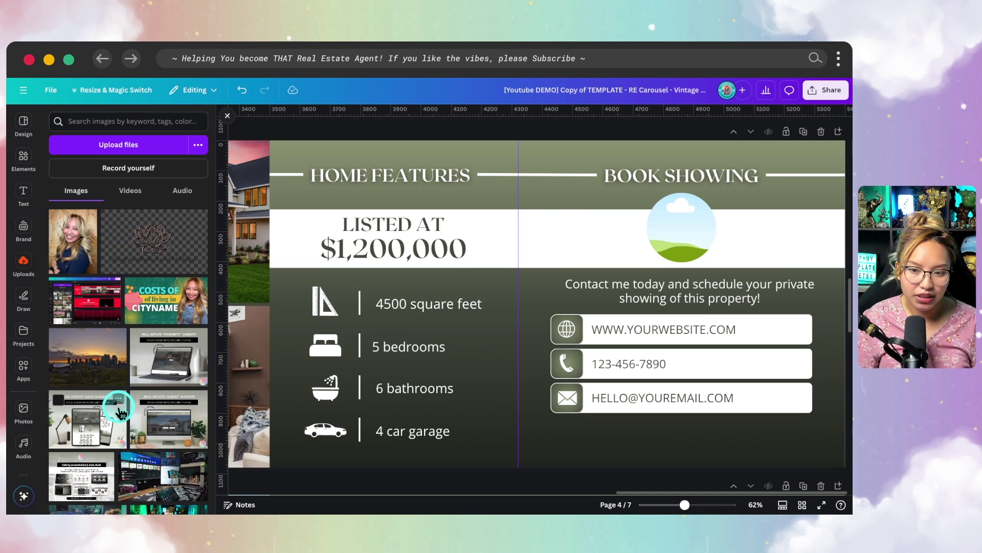
Switch the brand kit to TEST BRAND and bring up its headshot photos.
click(23, 229)
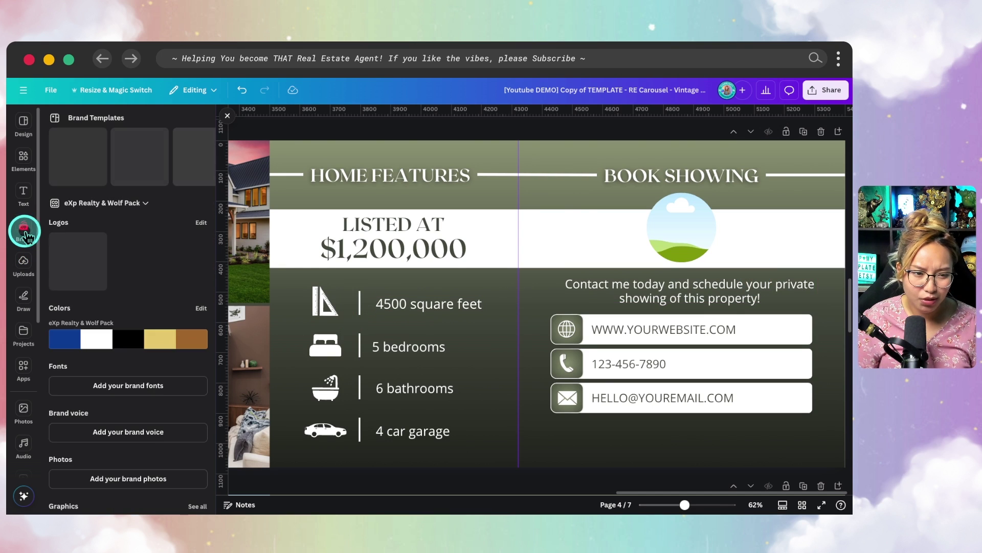
scroll(133, 286, down, 5)
scroll(131, 296, up, 5)
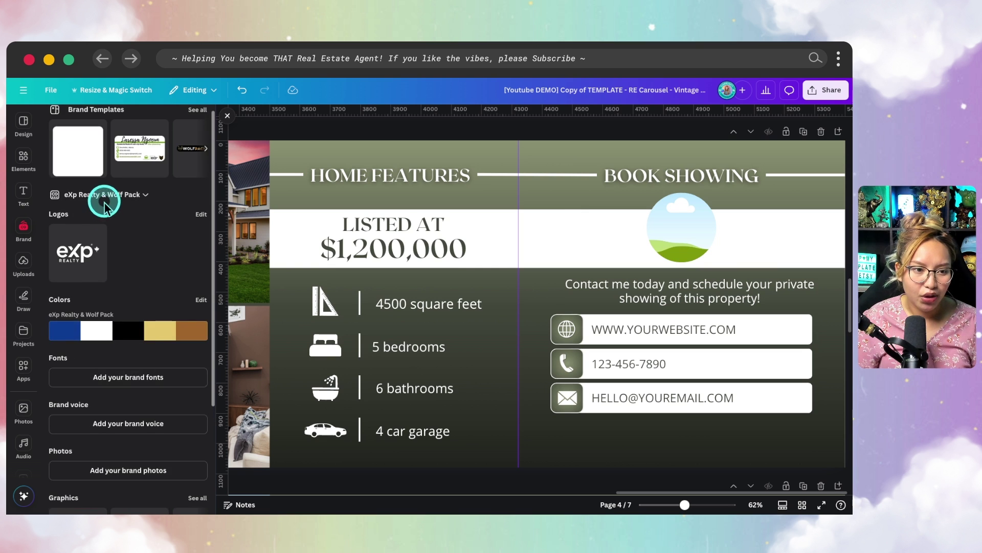
click(107, 195)
scroll(408, 344, down, 3)
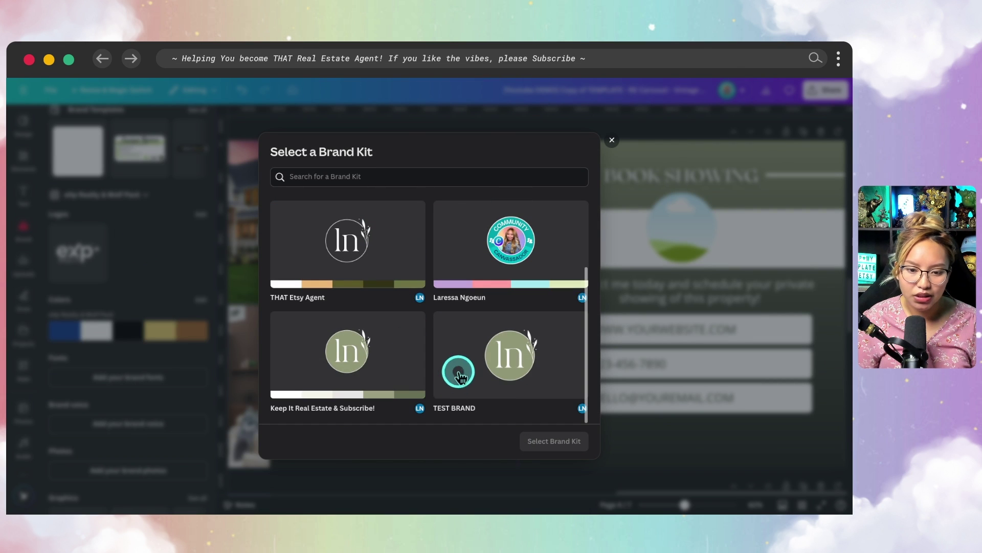
click(475, 368)
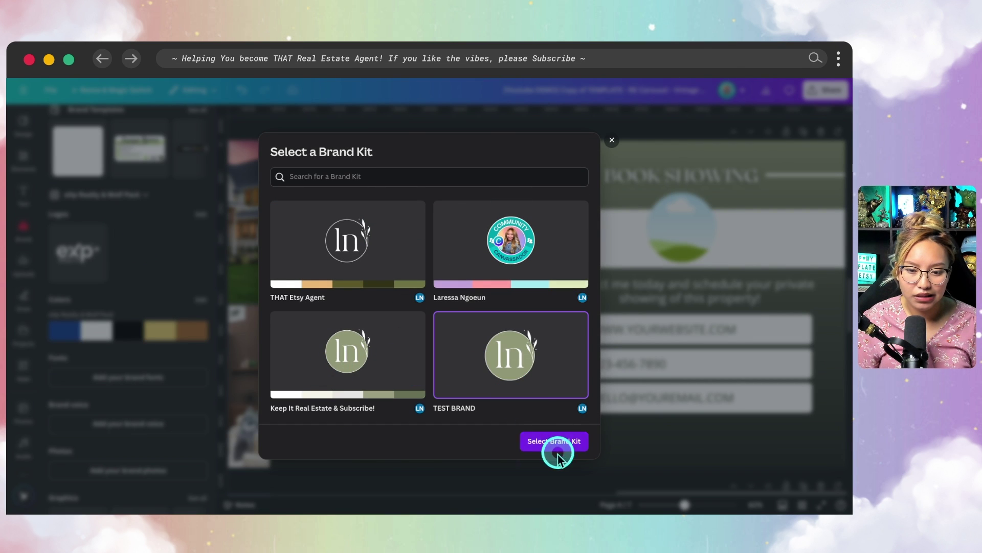
click(552, 442)
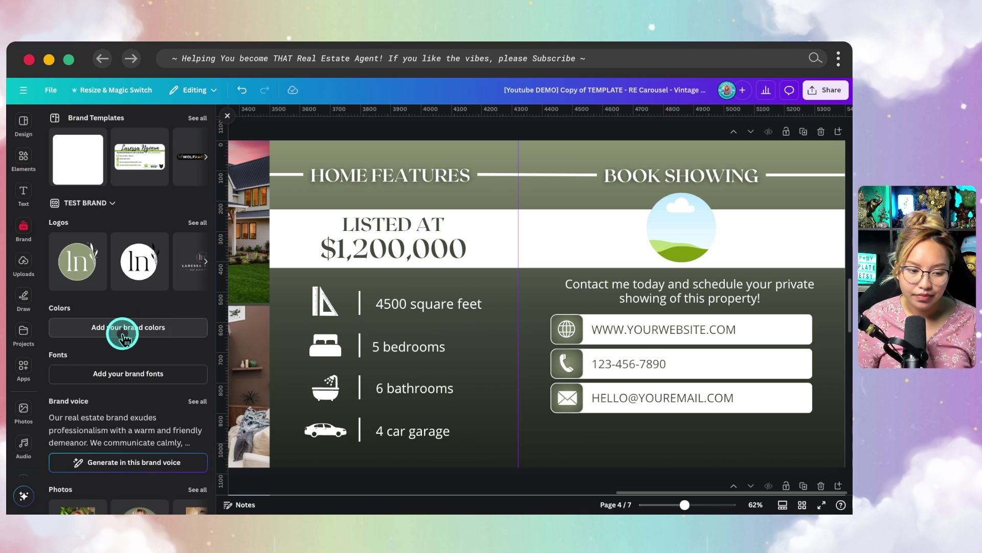
scroll(152, 358, down, 5)
scroll(153, 307, right, 3)
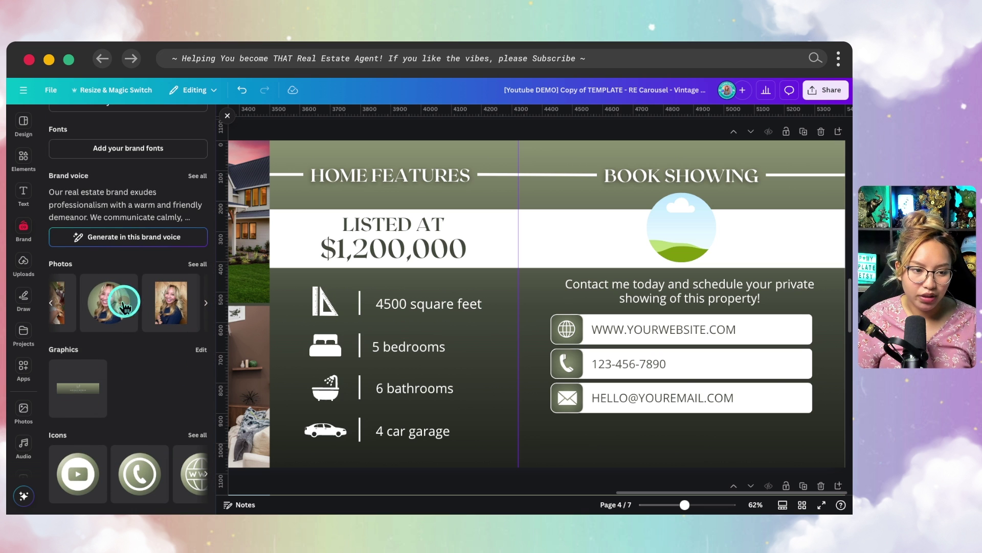
Fill the circular frame under Book Showing on the Just Listed v1 page with the brand kit's white-outlined round headshot.
drag(439, 245, 680, 228)
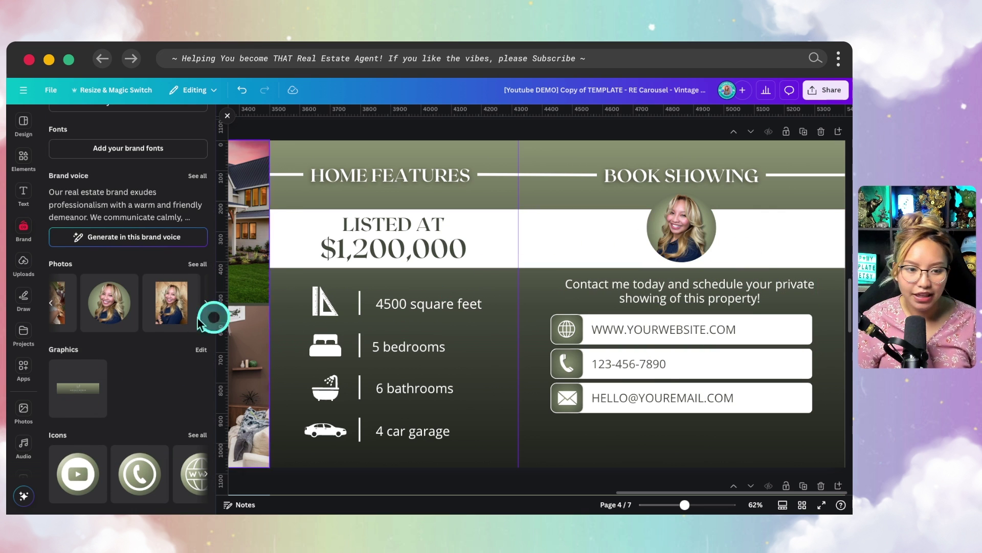
drag(180, 317, 766, 307)
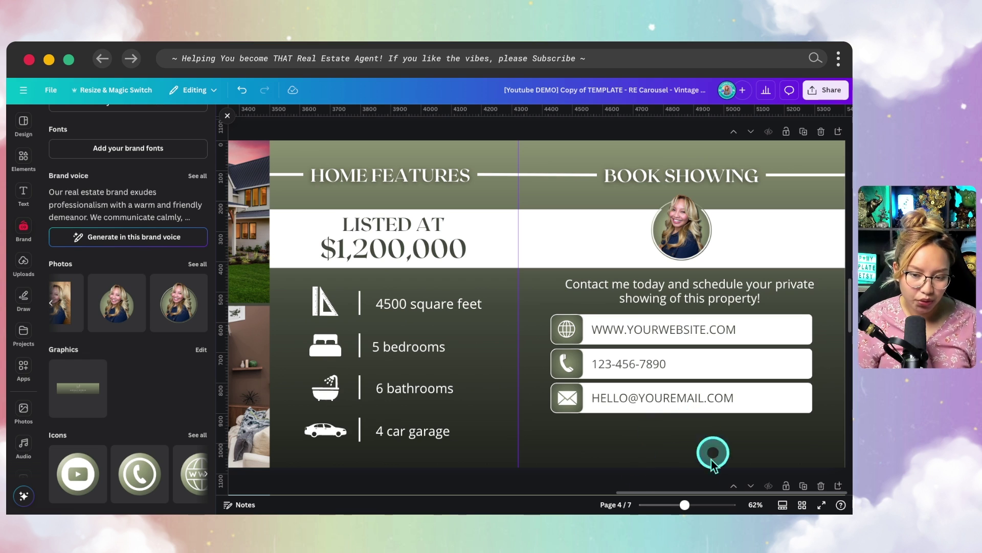
Go through the remaining carousel pages to Coming Soon v1 and bring up the uploaded images.
scroll(688, 417, down, 6)
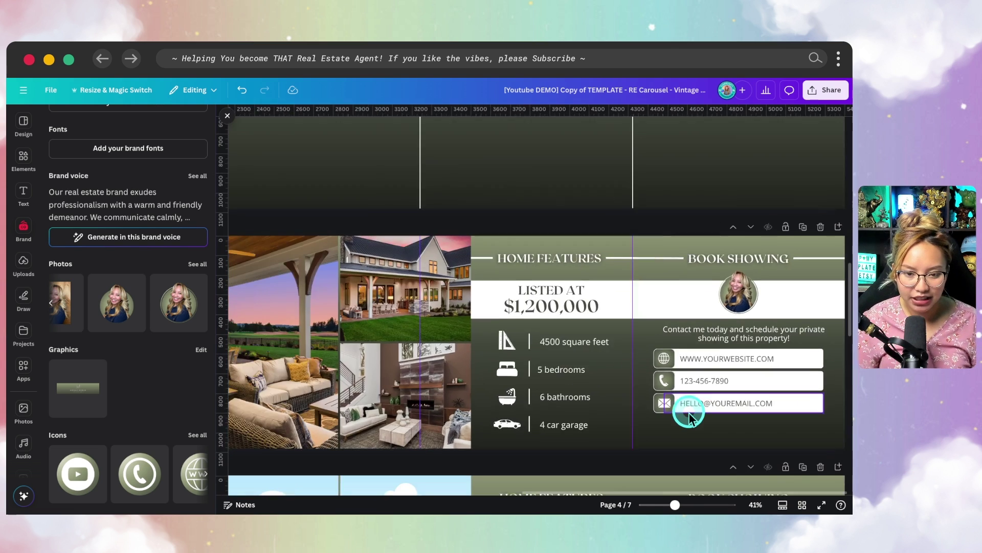
scroll(544, 381, down, 2)
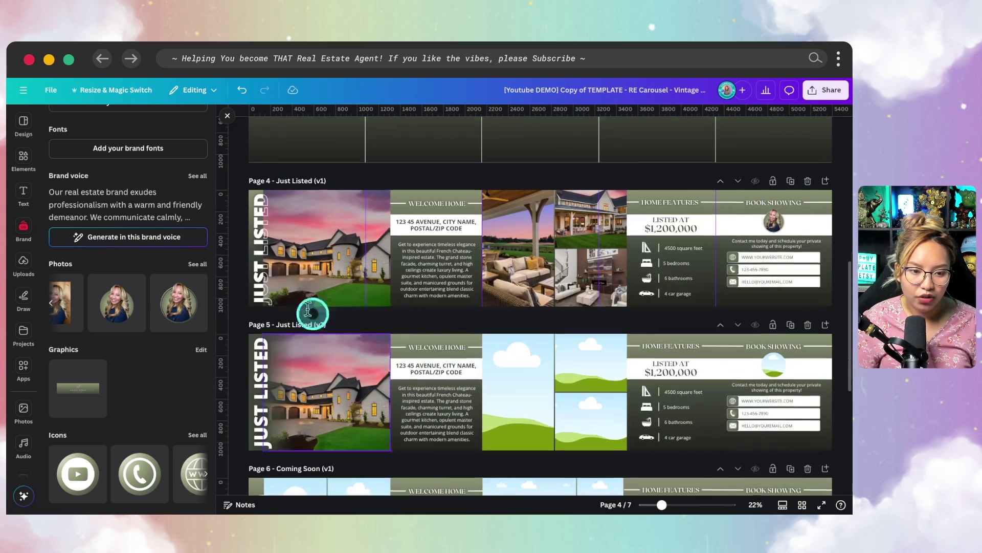
scroll(456, 413, down, 5)
scroll(457, 412, down, 2)
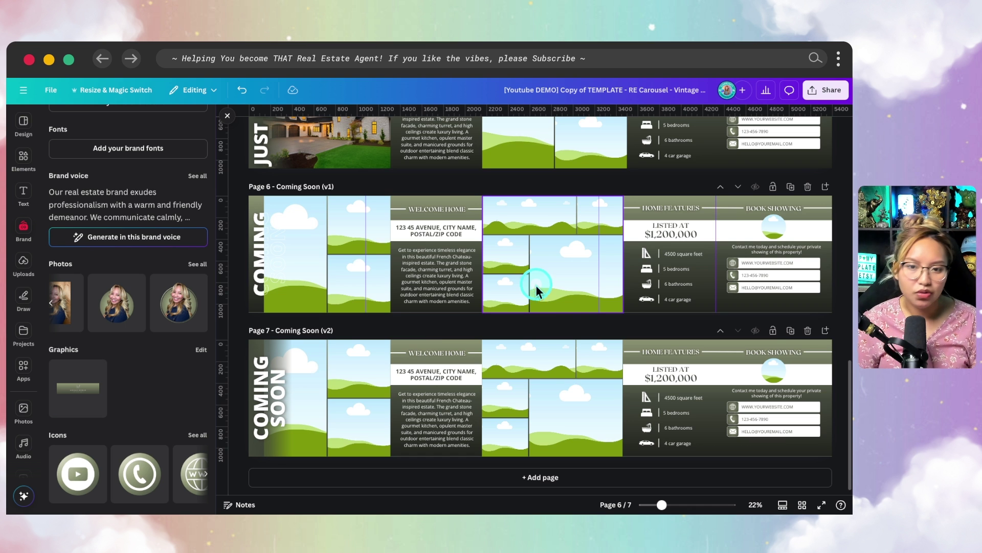
scroll(535, 292, up, 2)
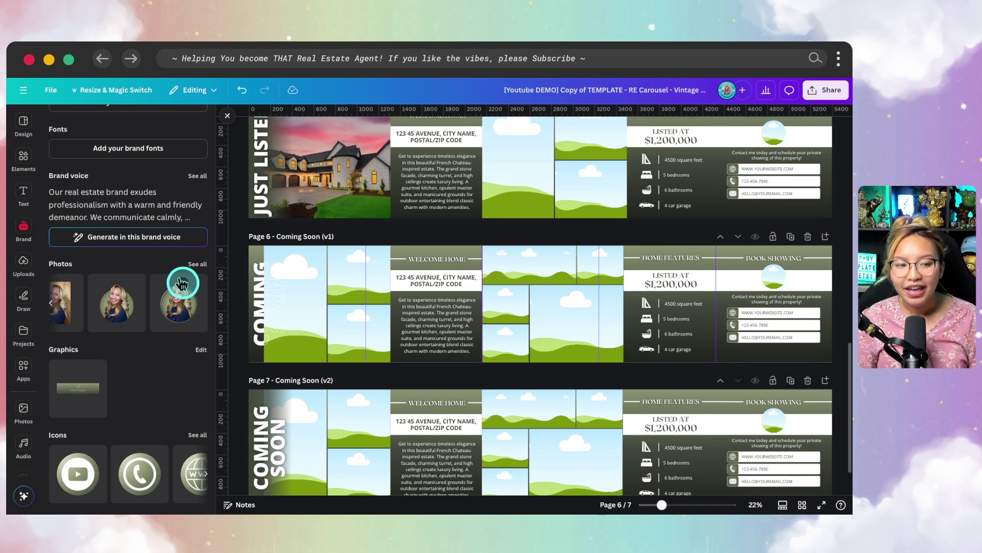
click(14, 168)
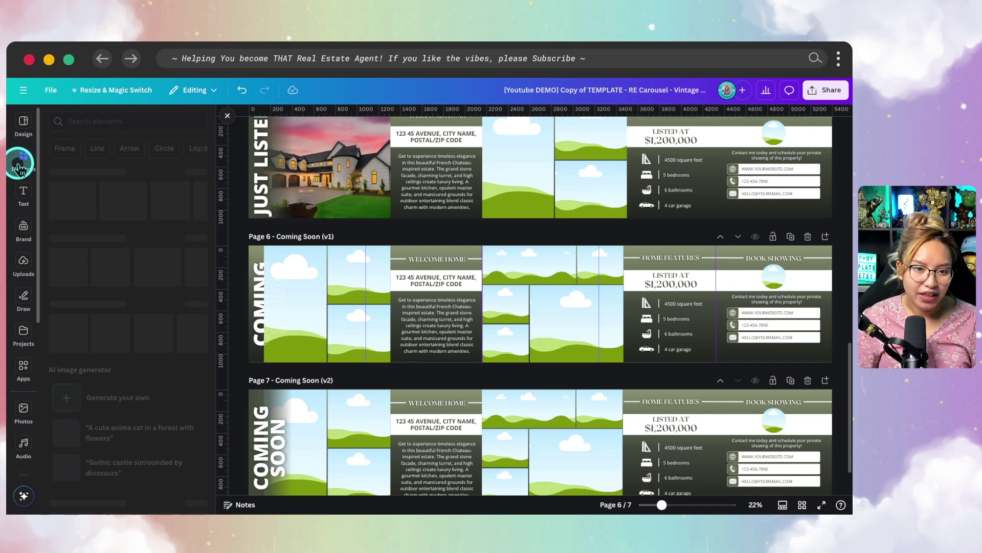
click(24, 262)
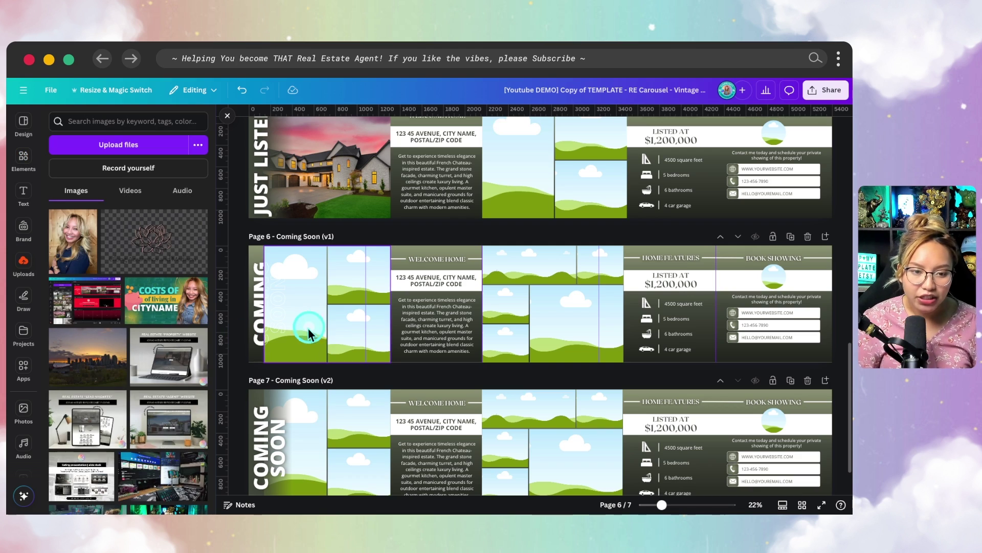
Fill the opening three-photo grid on the Coming Soon v1 page with the uploaded front exterior, covered patio and rear exterior photos.
scroll(332, 330, up, 5)
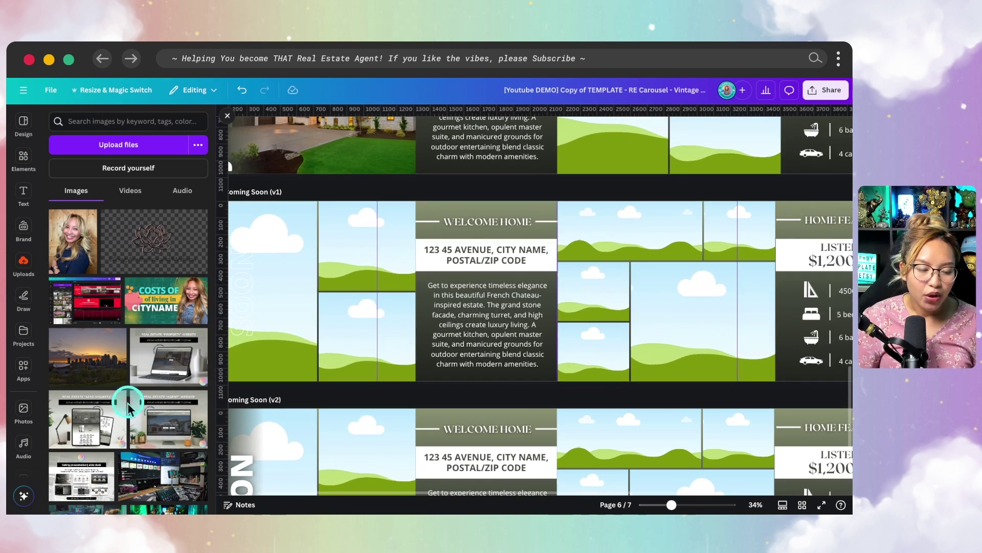
scroll(307, 358, left, 2)
scroll(122, 393, down, 5)
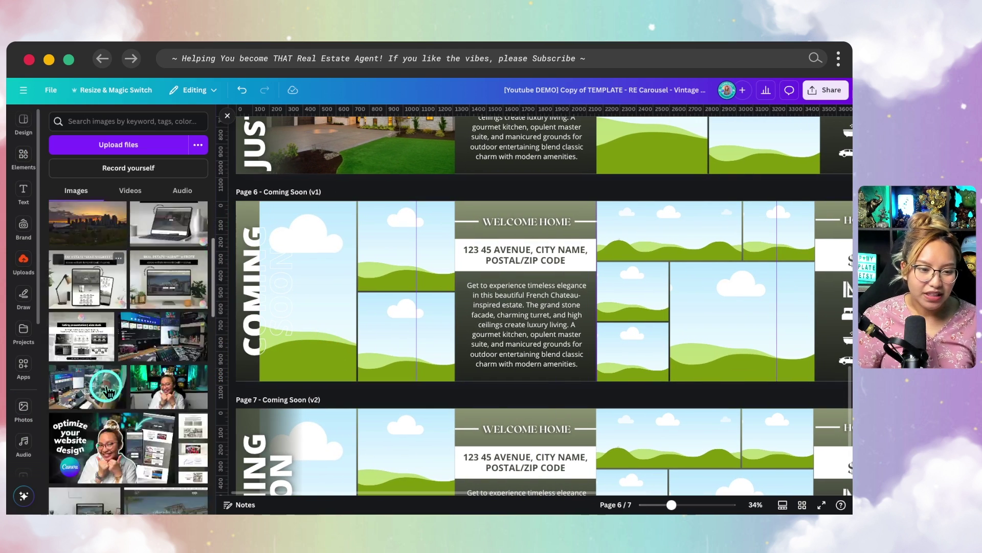
scroll(122, 393, down, 3)
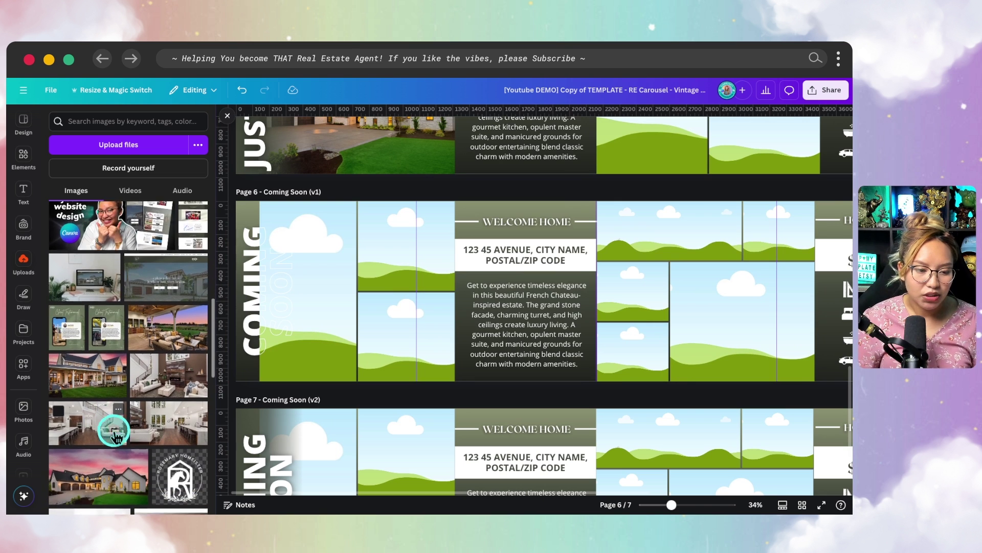
drag(169, 422, 309, 346)
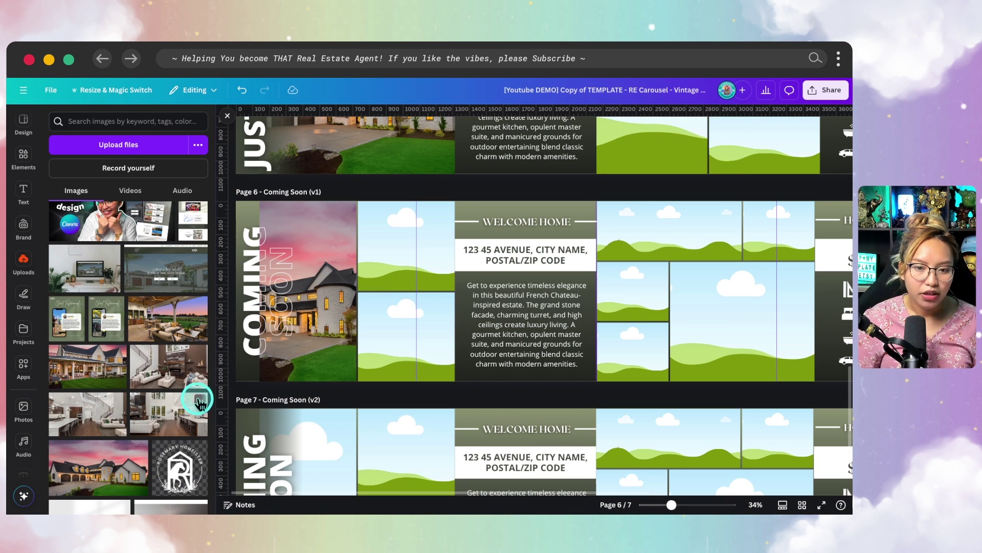
scroll(121, 445, down, 1)
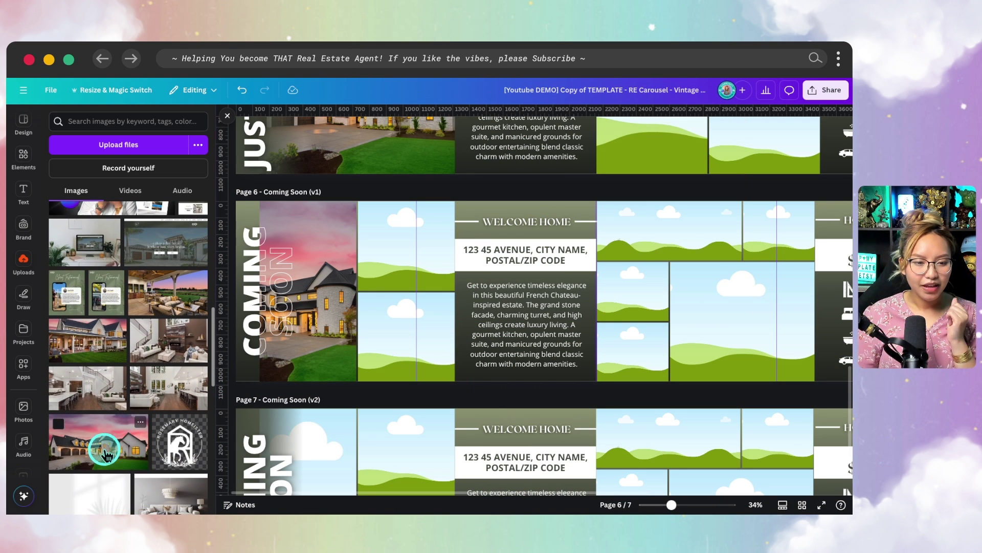
scroll(154, 266, down, 1)
drag(169, 250, 391, 249)
drag(136, 397, 377, 328)
double_click(370, 351)
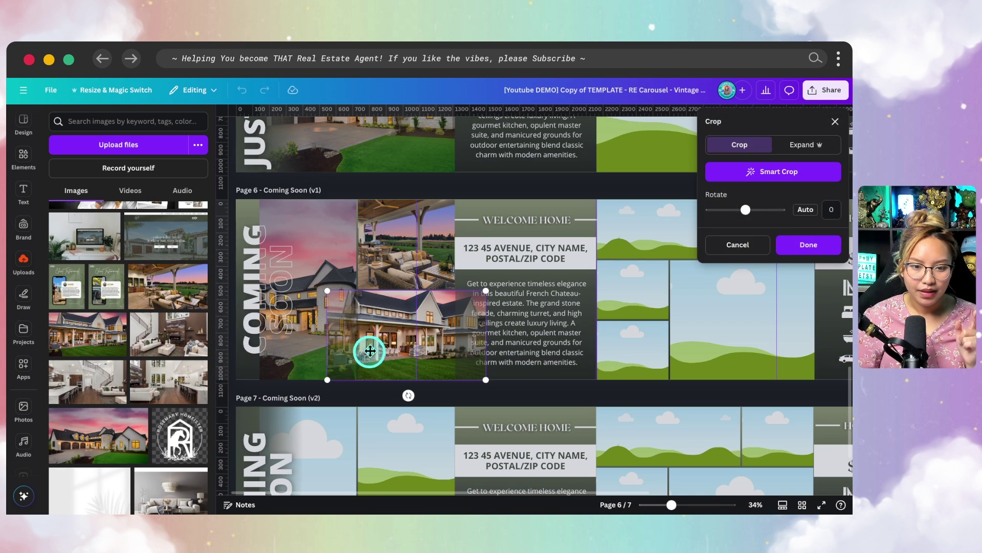
click(808, 245)
Fill the opening photo grid on the Coming Soon v2 page with the same front exterior, covered patio and rear exterior photos.
scroll(468, 399, down, 3)
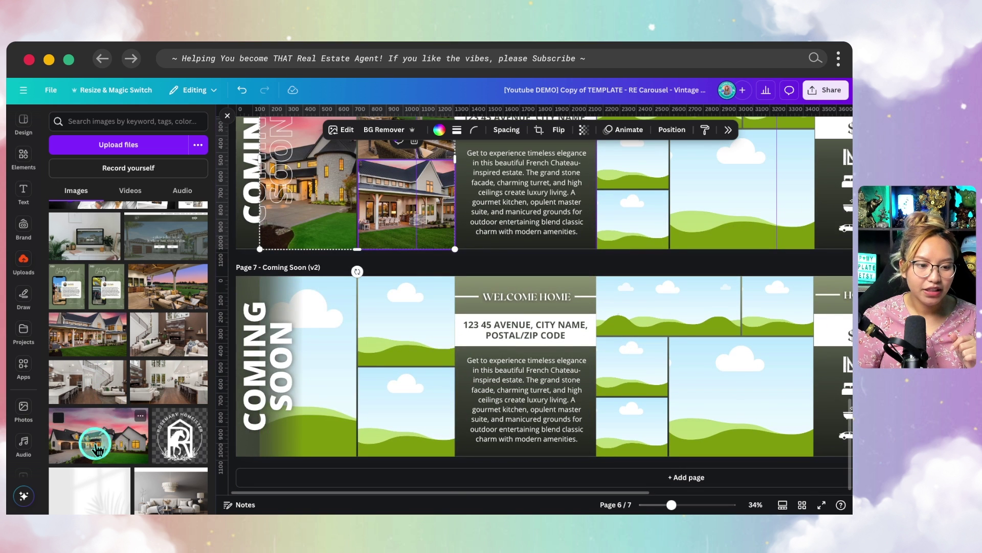
drag(167, 286, 364, 328)
drag(88, 335, 389, 404)
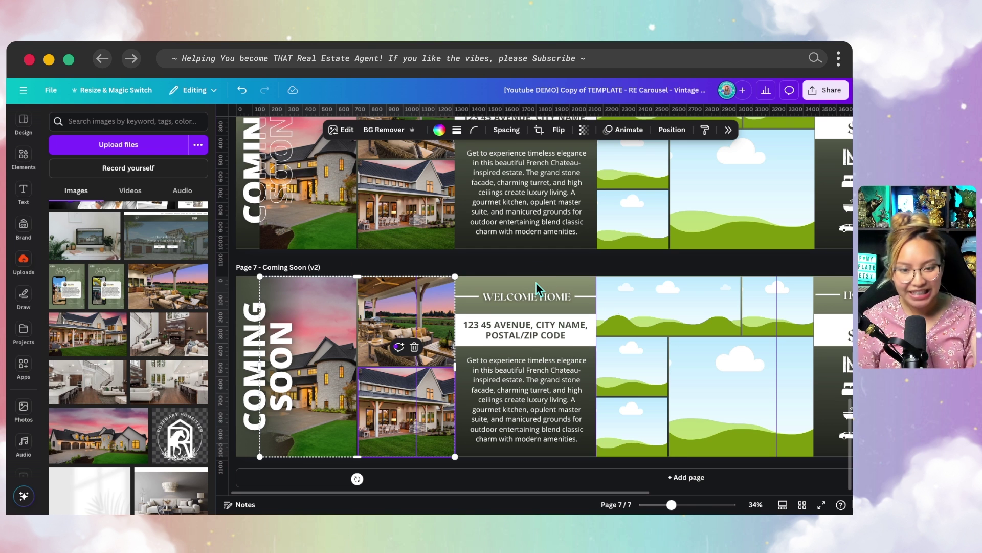
click(490, 265)
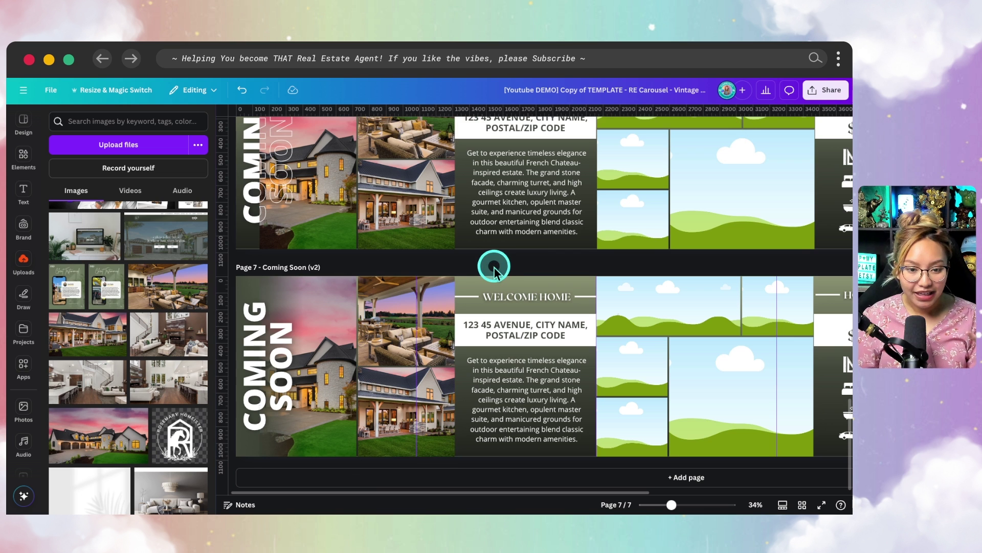
Insert the white circular "ln" logo from the TEST BRAND kit on the Just Listed v1 page.
click(585, 356)
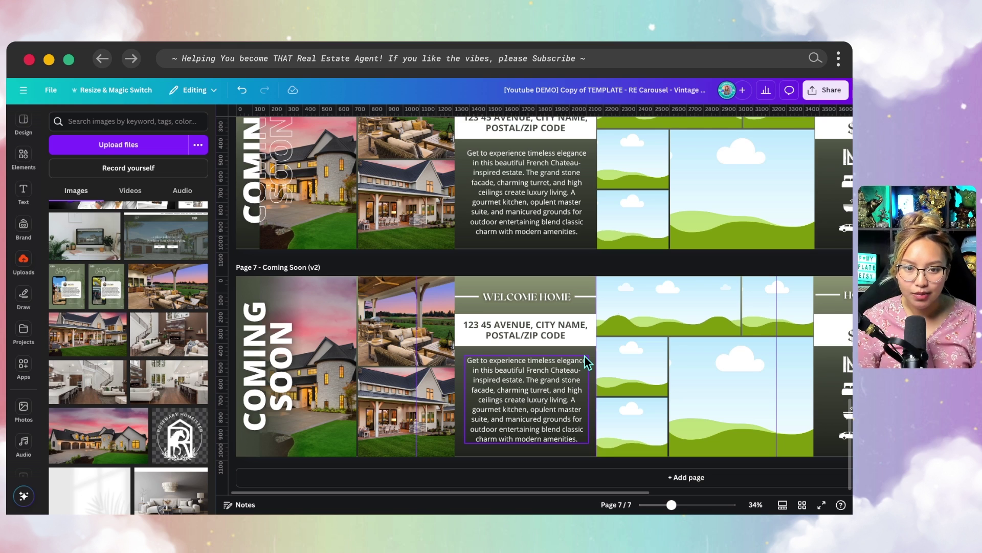
scroll(584, 355, down, 3)
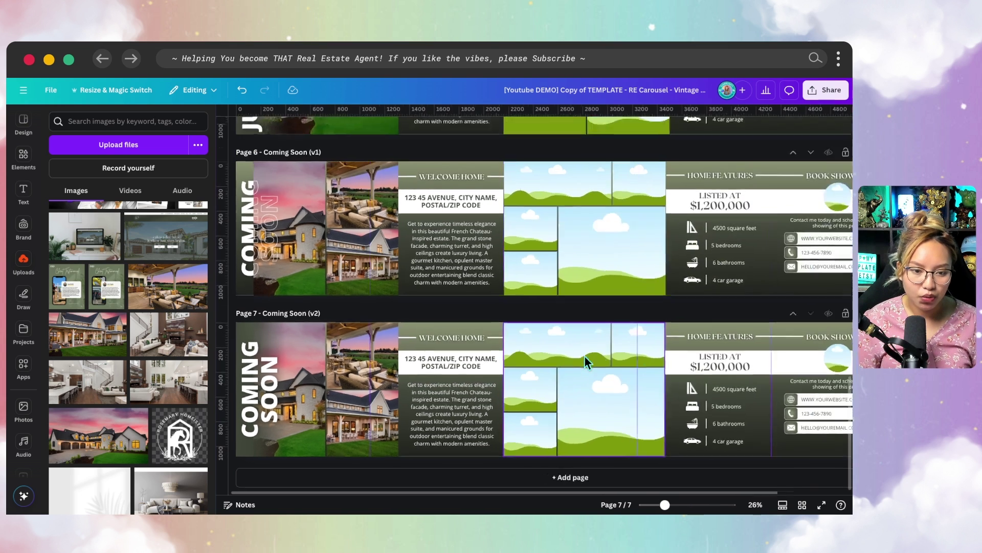
scroll(584, 355, up, 5)
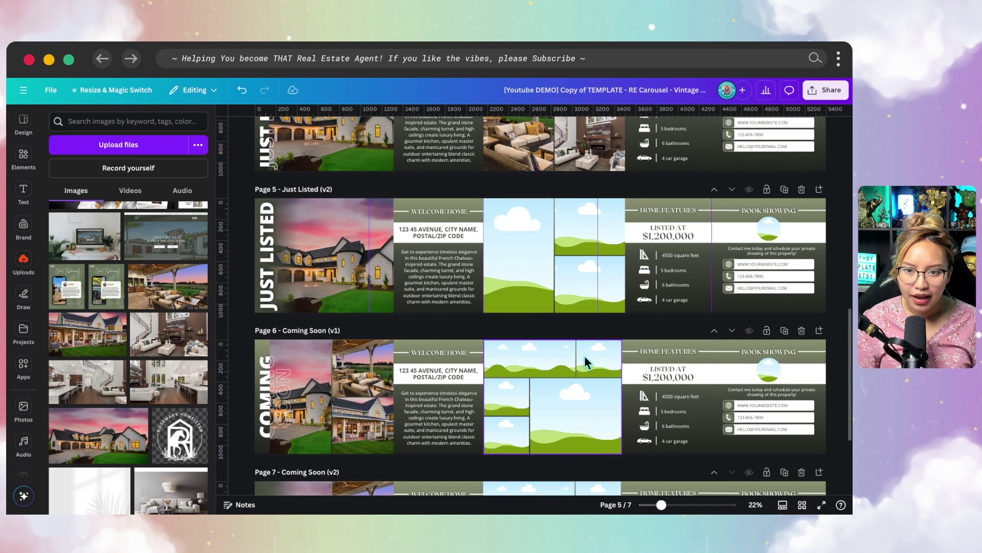
scroll(584, 356, up, 4)
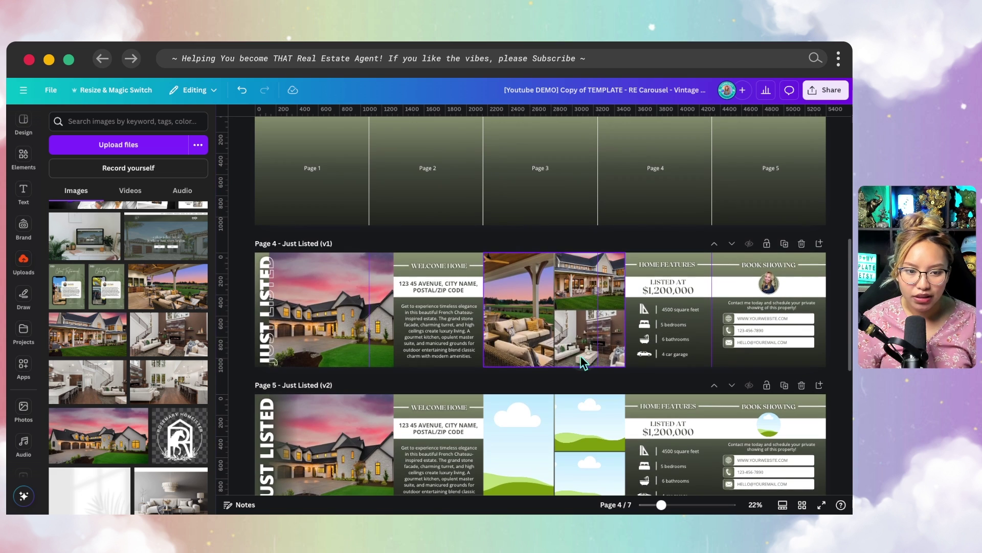
scroll(775, 358, up, 3)
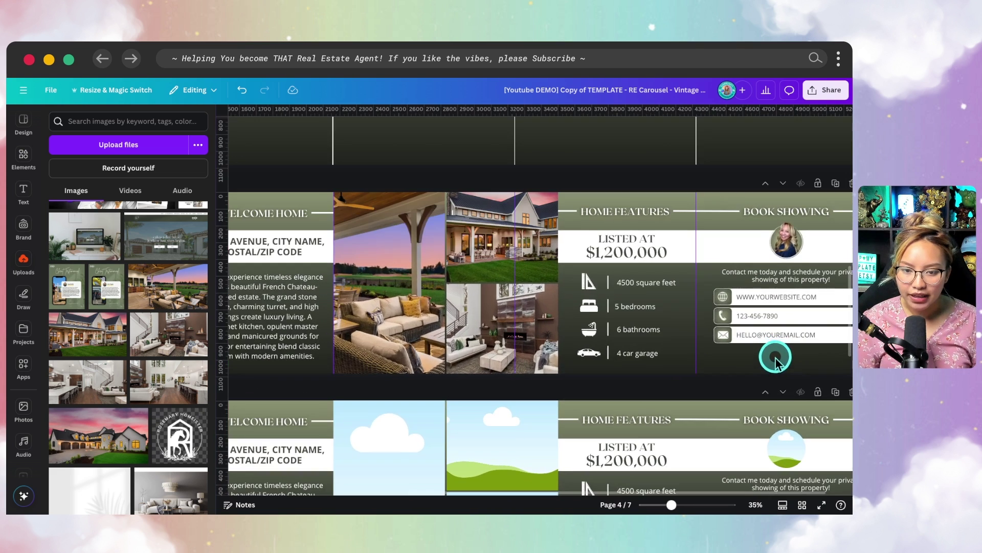
scroll(776, 358, right, 2)
scroll(720, 359, up, 4)
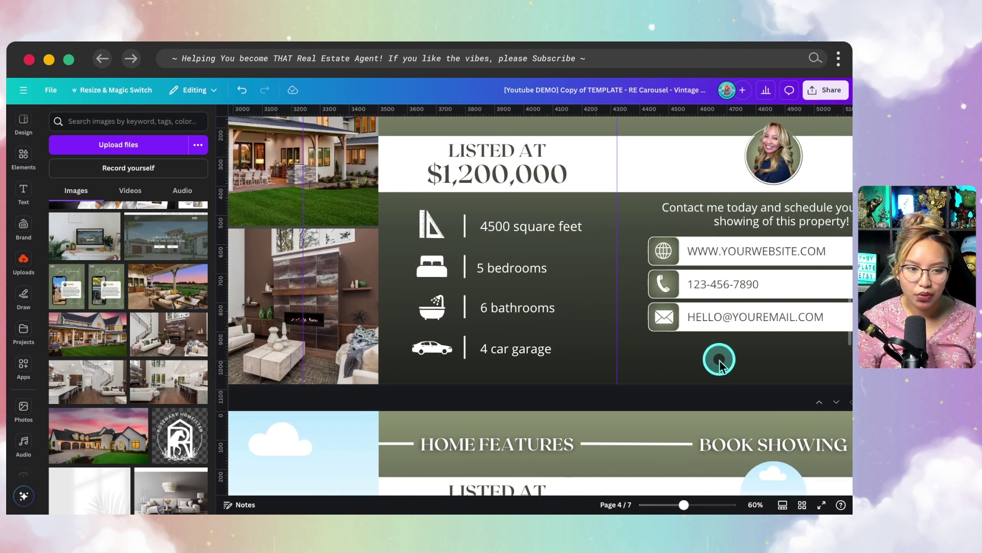
click(24, 231)
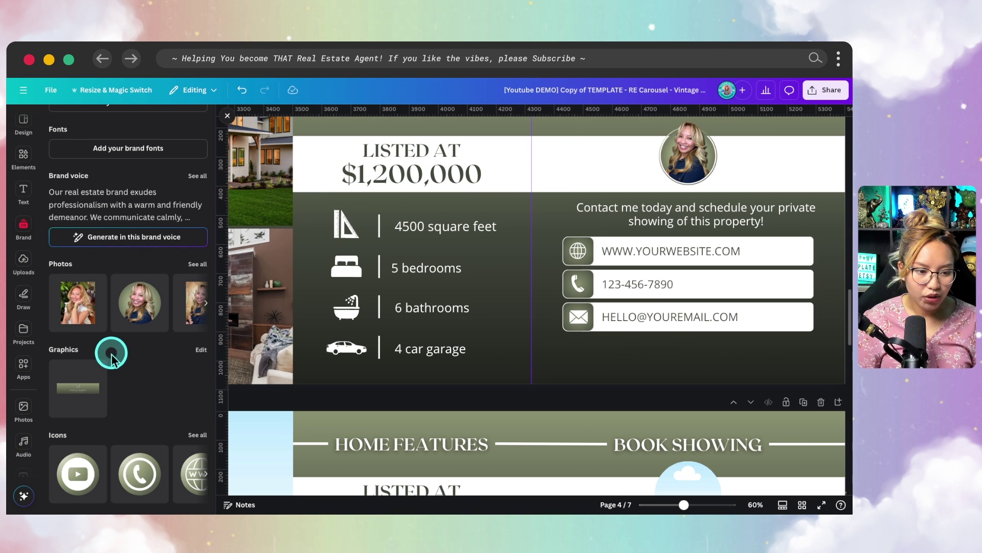
scroll(111, 356, up, 5)
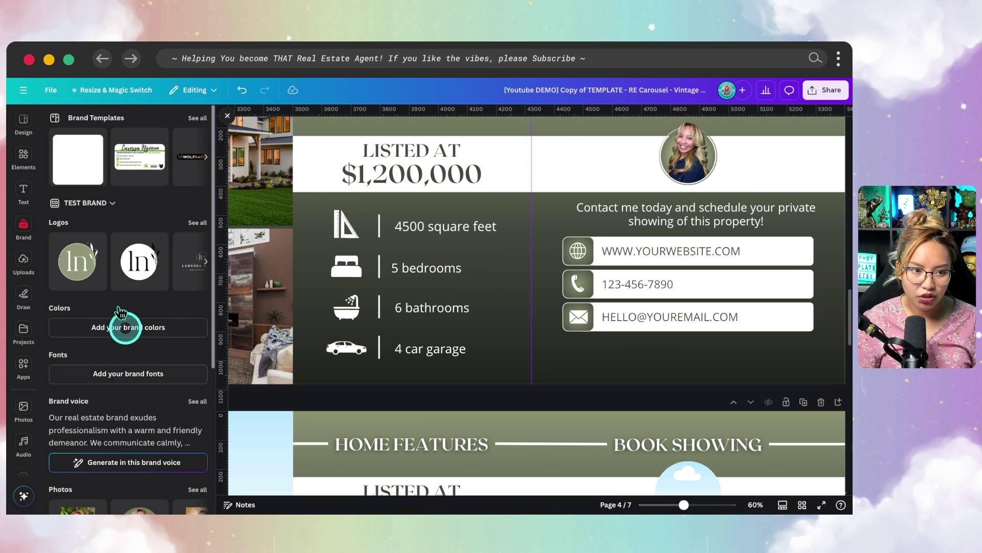
scroll(153, 276, right, 3)
click(152, 263)
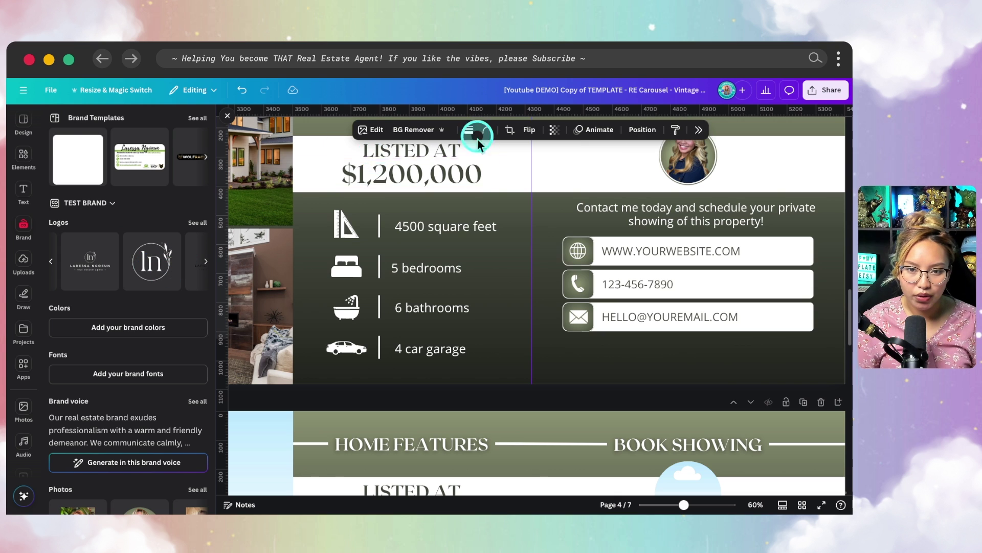
Shrink the circular logo and place it below the email contact bar in the Book Showing section.
scroll(548, 271, up, 5)
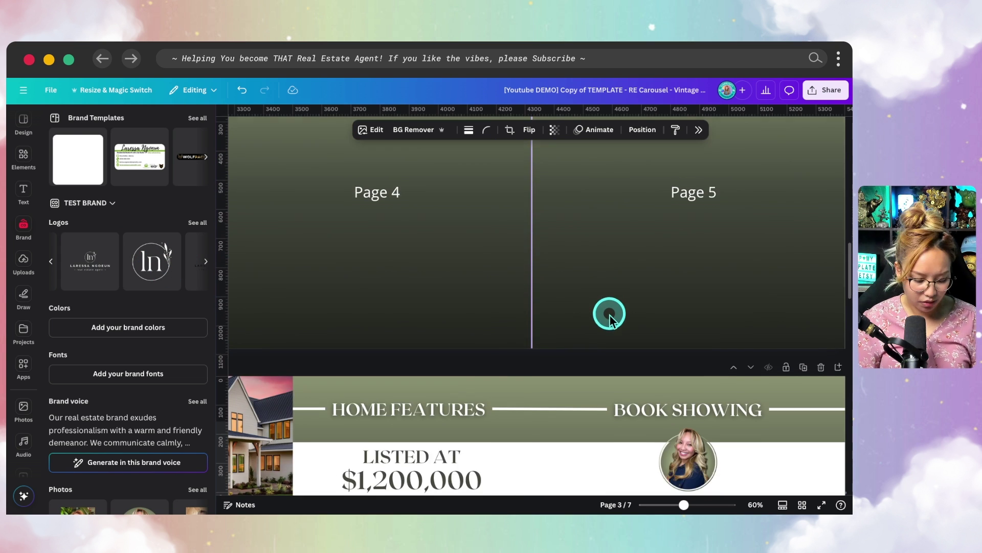
scroll(594, 321, down, 5)
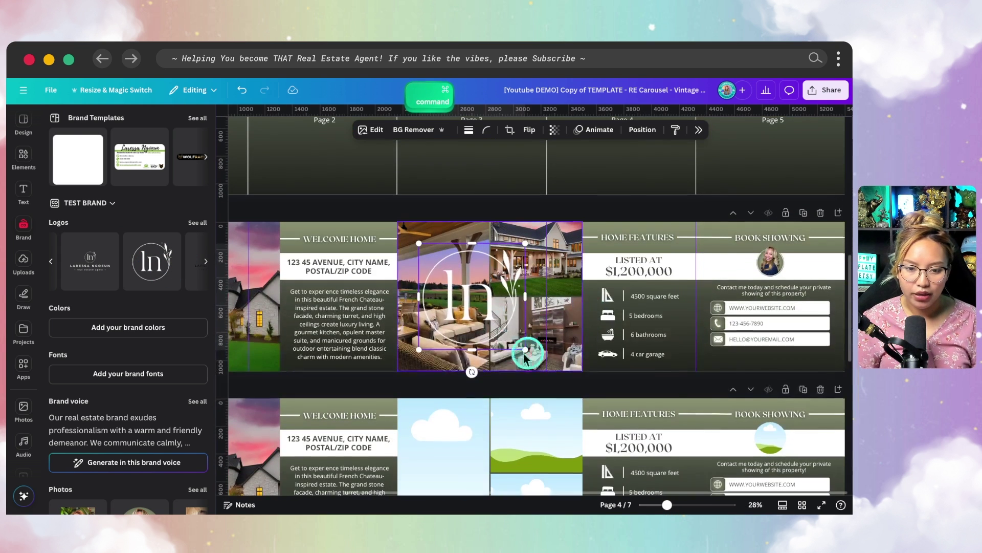
drag(525, 356, 747, 354)
drag(750, 395, 753, 392)
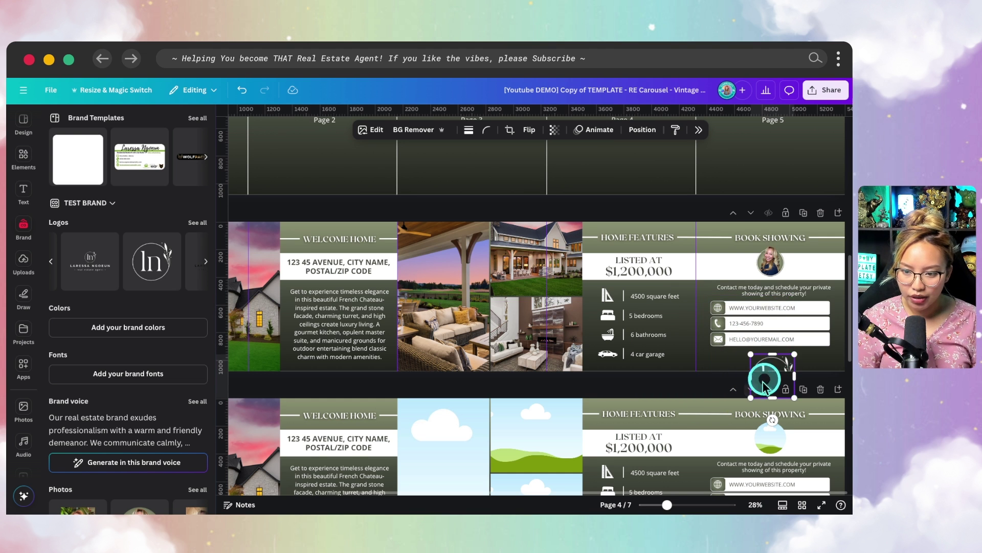
scroll(791, 387, up, 5)
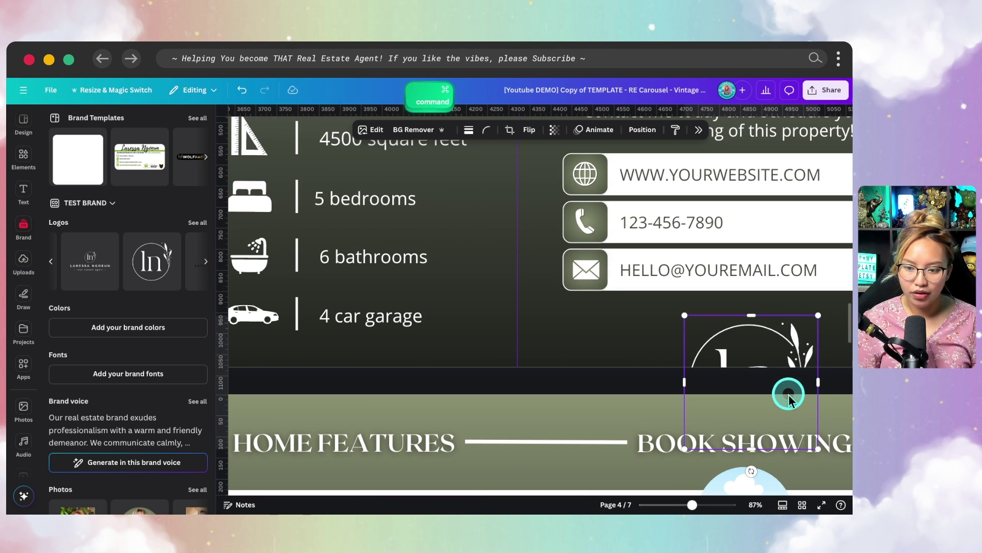
drag(818, 453, 696, 326)
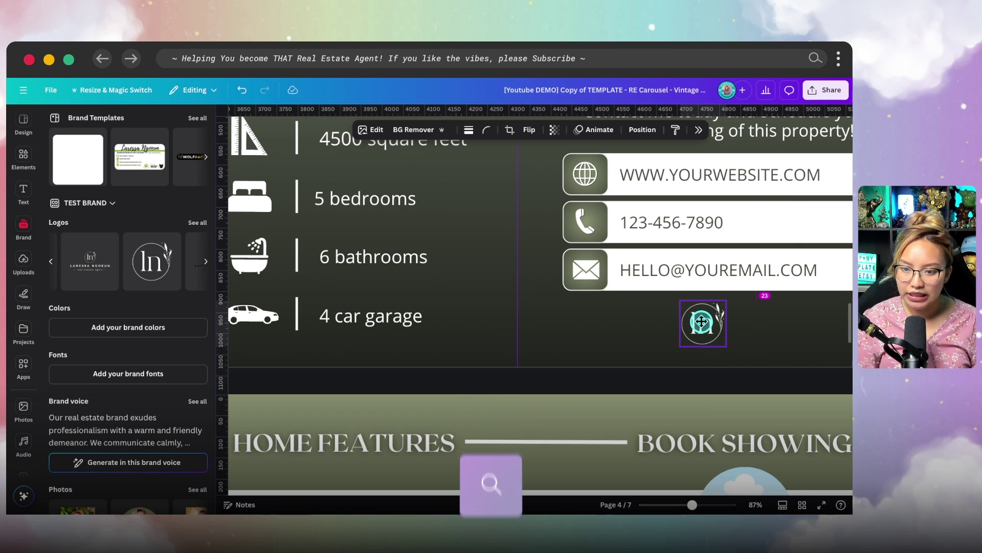
Switch the active brand kit from TEST BRAND to eXp Realty & Wolf Pack.
click(180, 249)
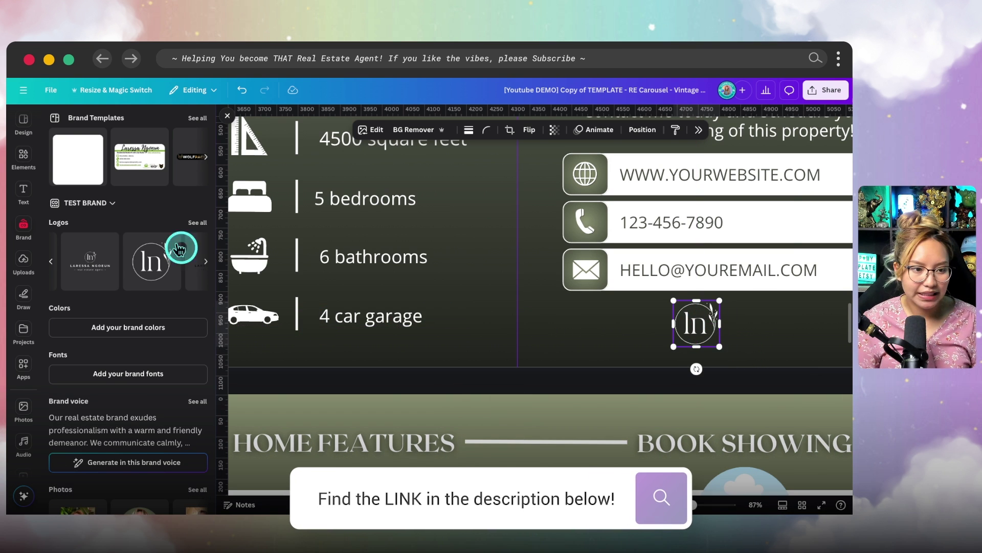
click(44, 230)
click(142, 260)
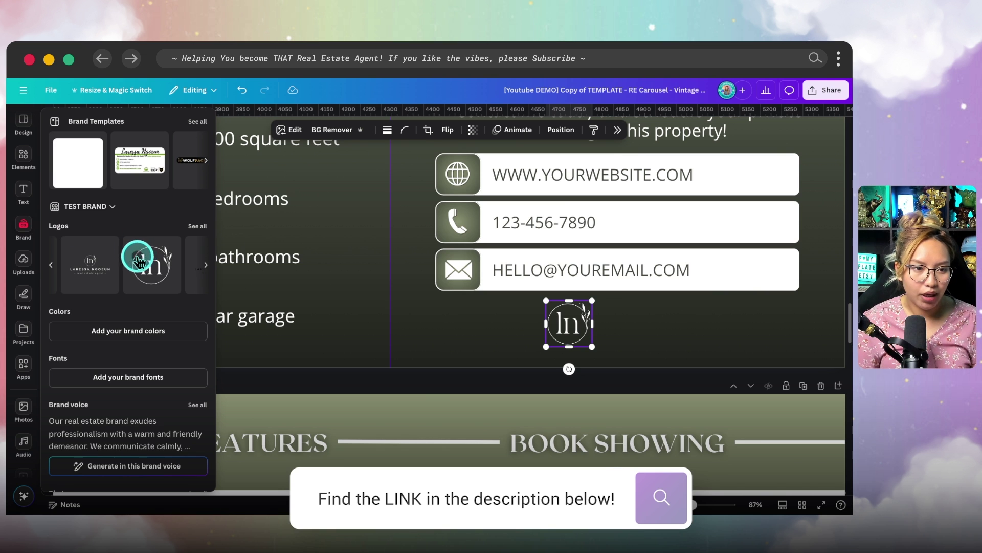
scroll(134, 265, down, 1)
scroll(109, 260, up, 5)
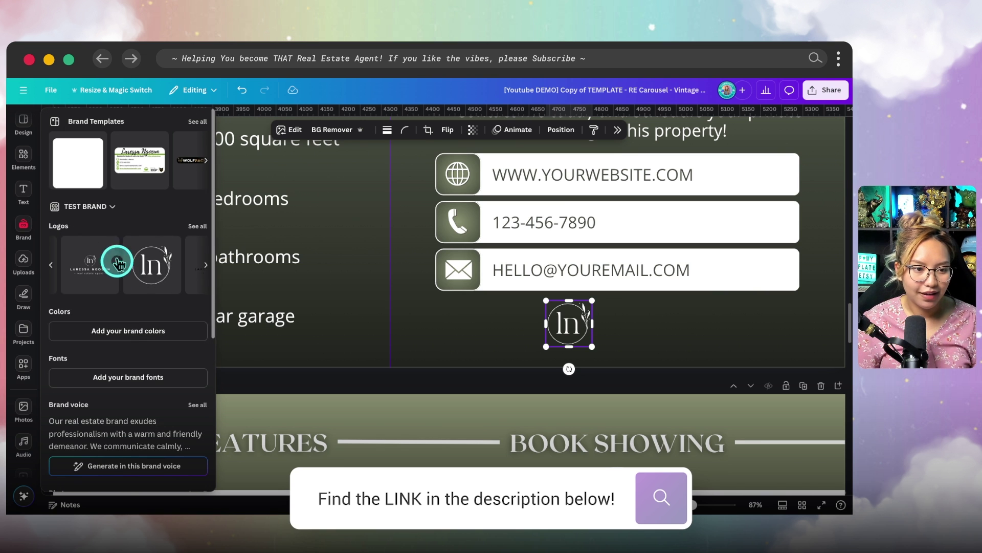
click(97, 204)
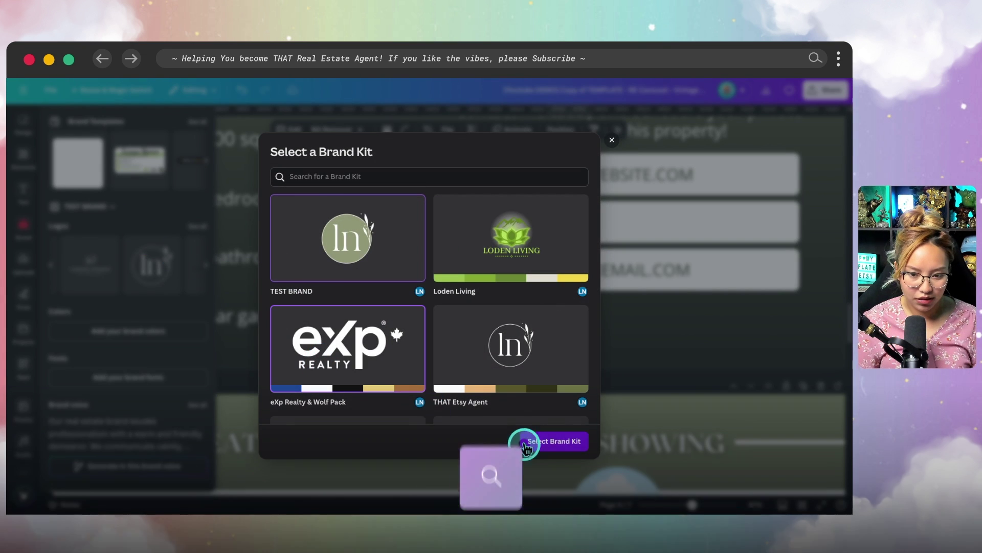
click(548, 443)
Insert the white eXp Realty logo, shrink it beside the circular "ln" logo, and centre the pair beneath the email contact bar.
click(81, 277)
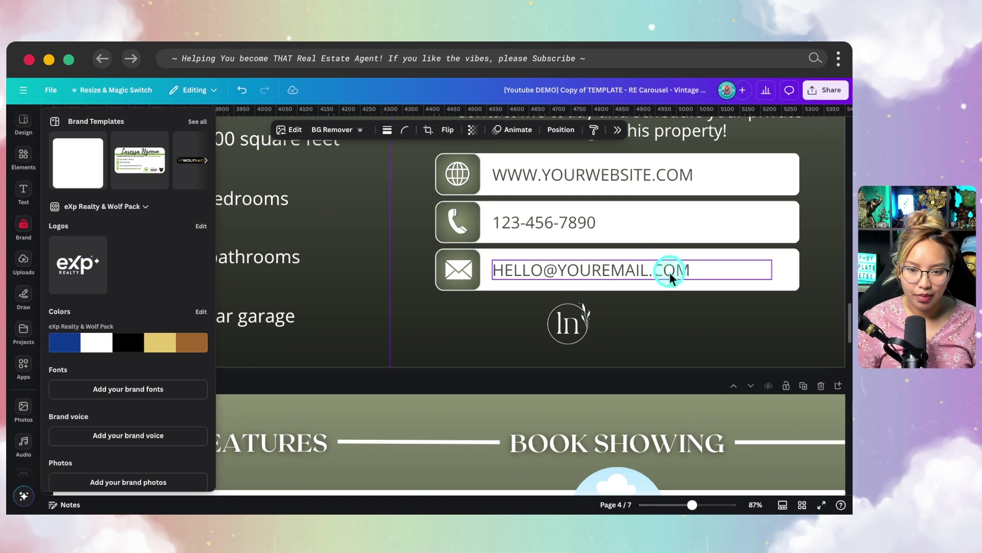
scroll(527, 287, down, 5)
drag(202, 195, 635, 255)
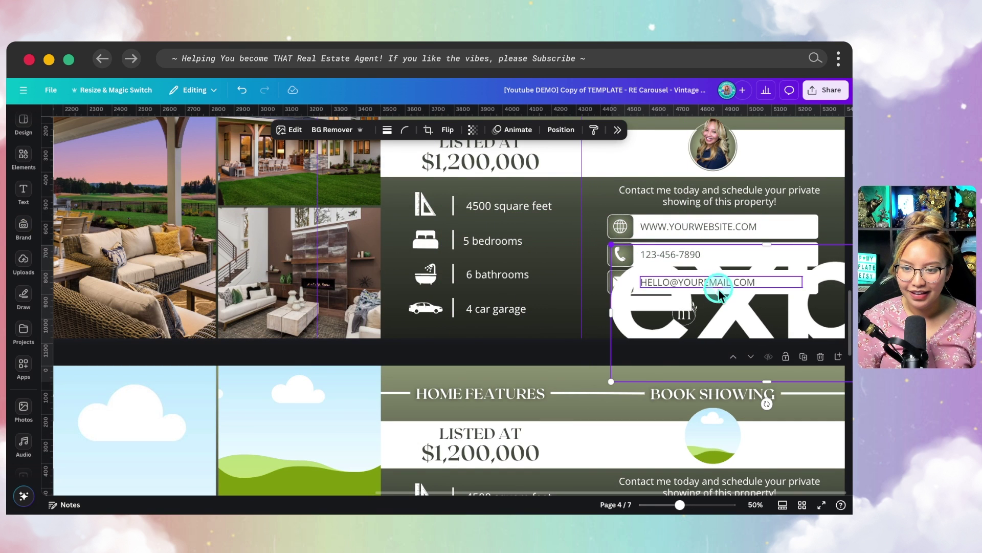
drag(612, 381, 693, 346)
drag(773, 344, 741, 319)
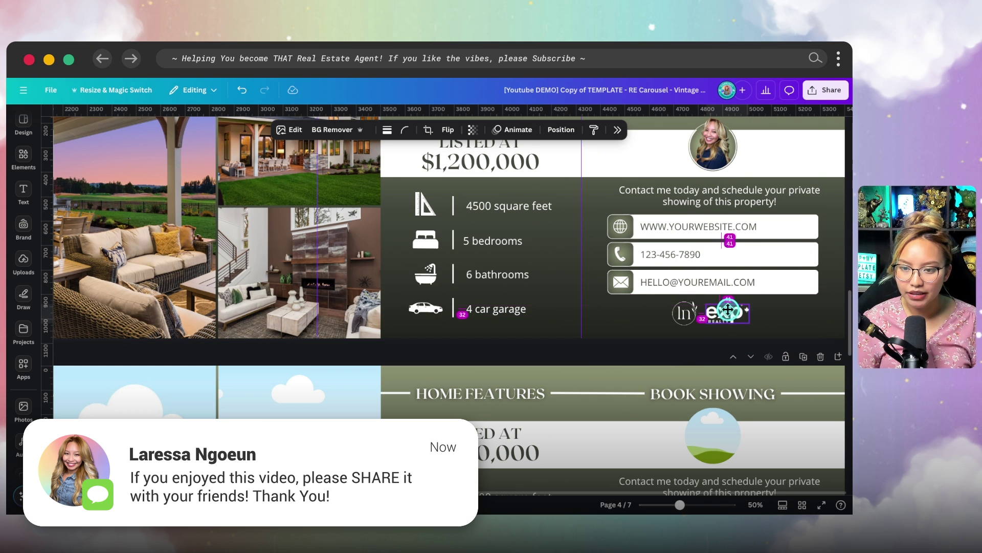
shift+click(685, 313)
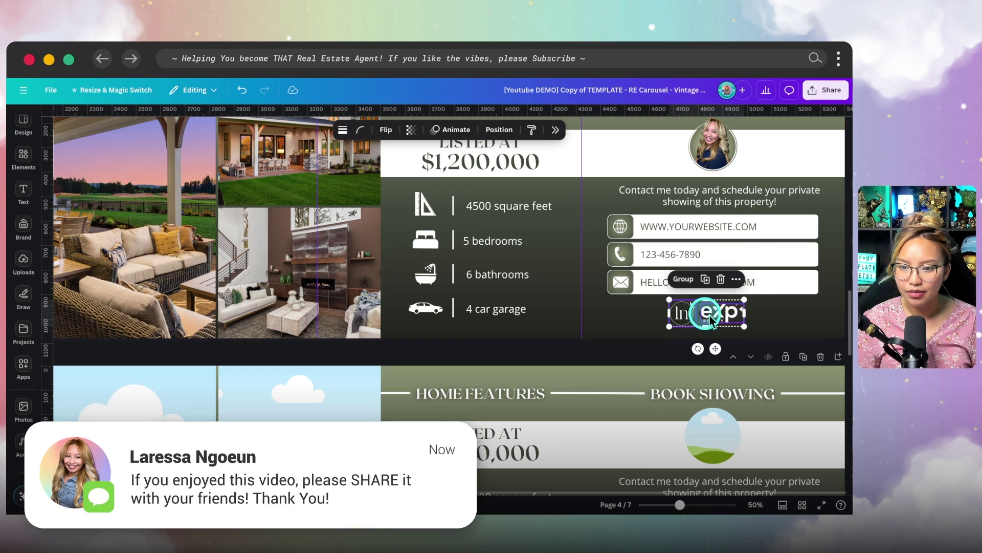
click(774, 321)
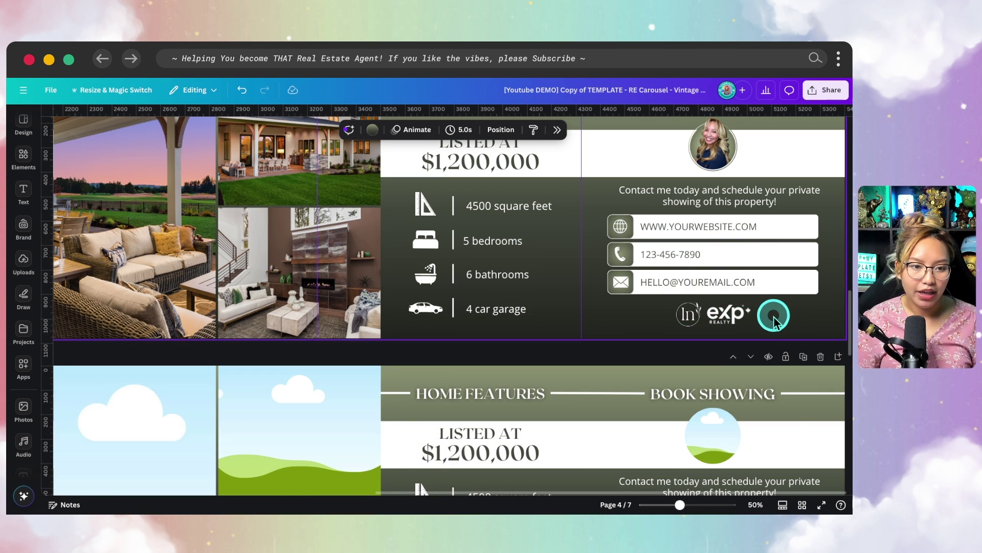
Try to bring the logos from the Book Showing section onto the Just Listed v1 cover photo and undo the resulting changes.
scroll(774, 321, left, 3)
scroll(773, 321, down, 3)
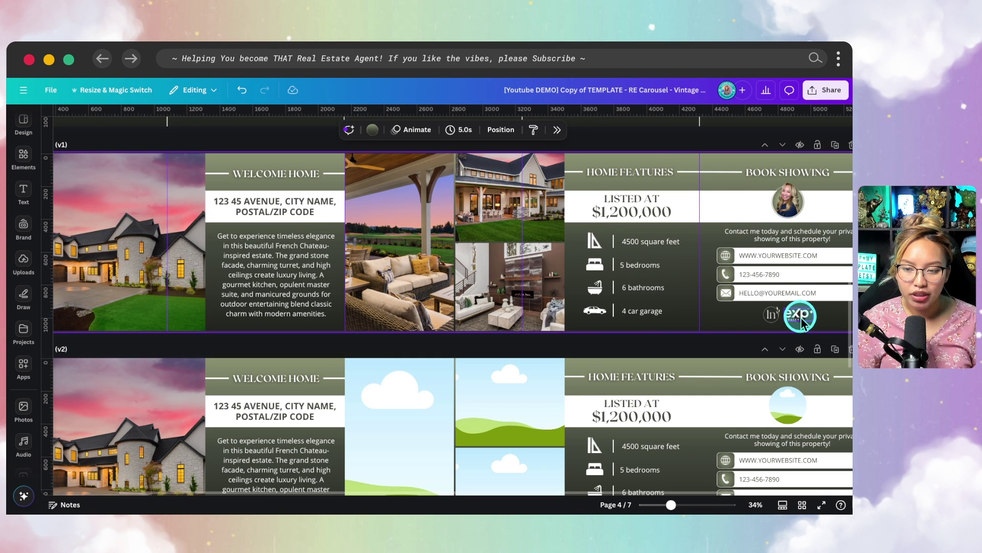
click(795, 317)
mouse_move(788, 316)
mouse_down()
mouse_move(225, 207)
mouse_move(591, 301)
mouse_move(802, 331)
mouse_move(801, 322)
mouse_move(176, 161)
mouse_move(170, 168)
mouse_up()
right_click(170, 174)
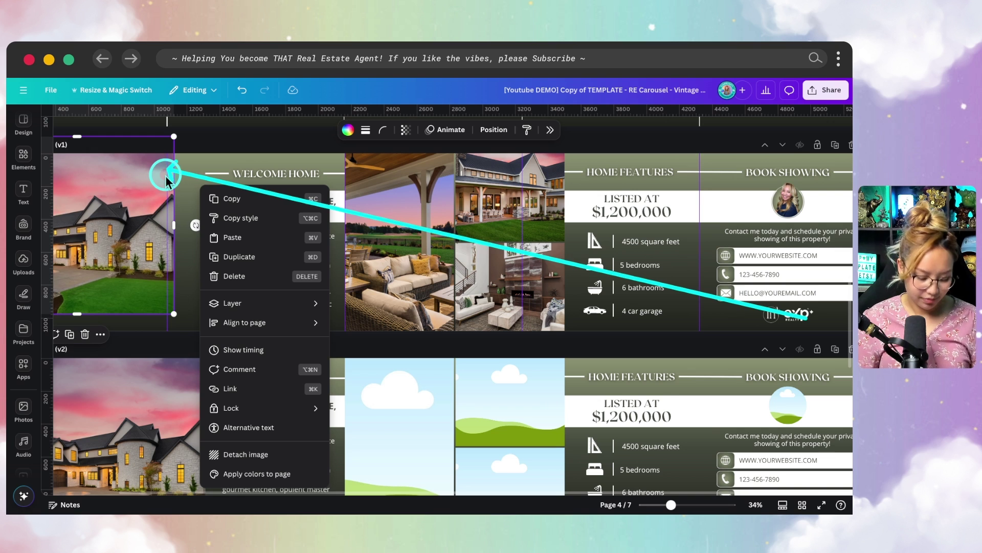
key(super+z)
click(213, 147)
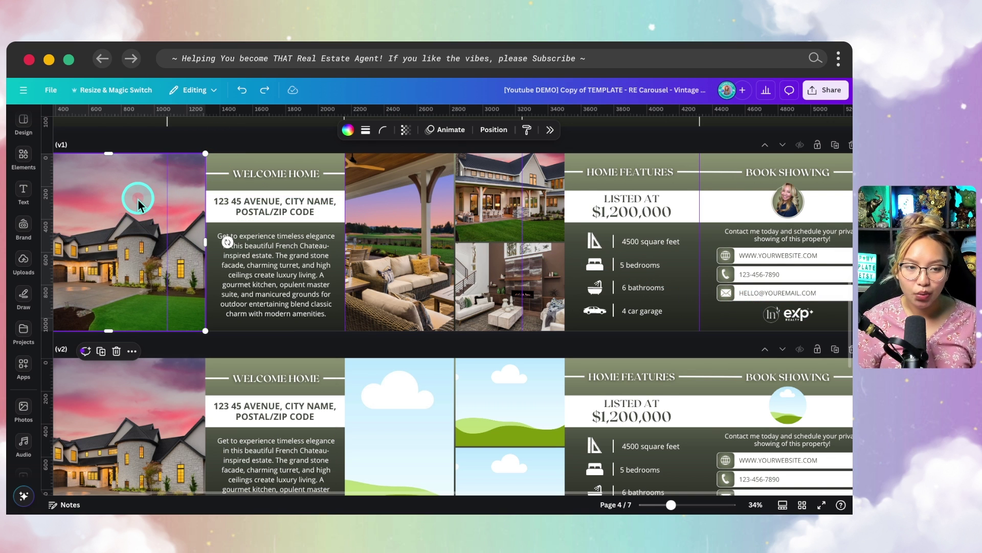
click(135, 199)
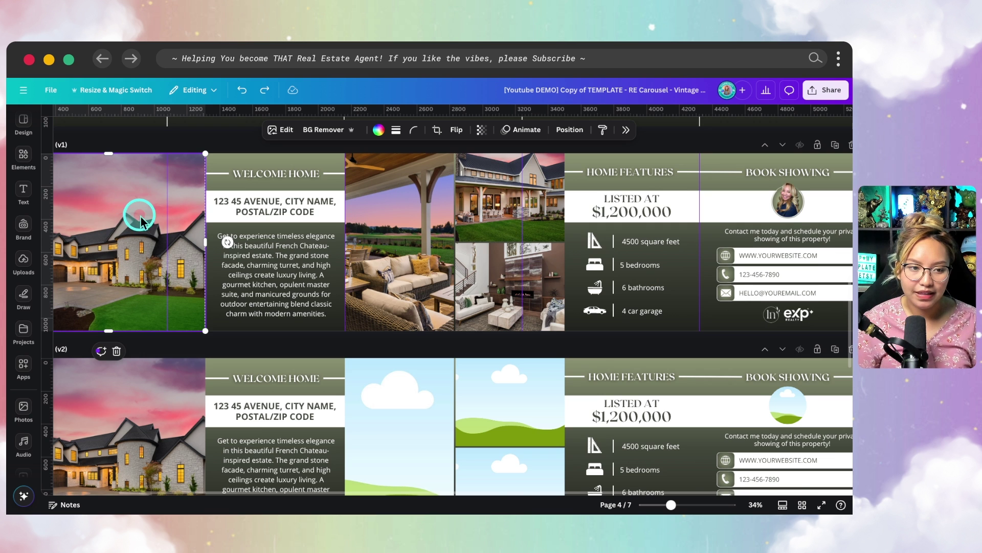
scroll(142, 221, left, 3)
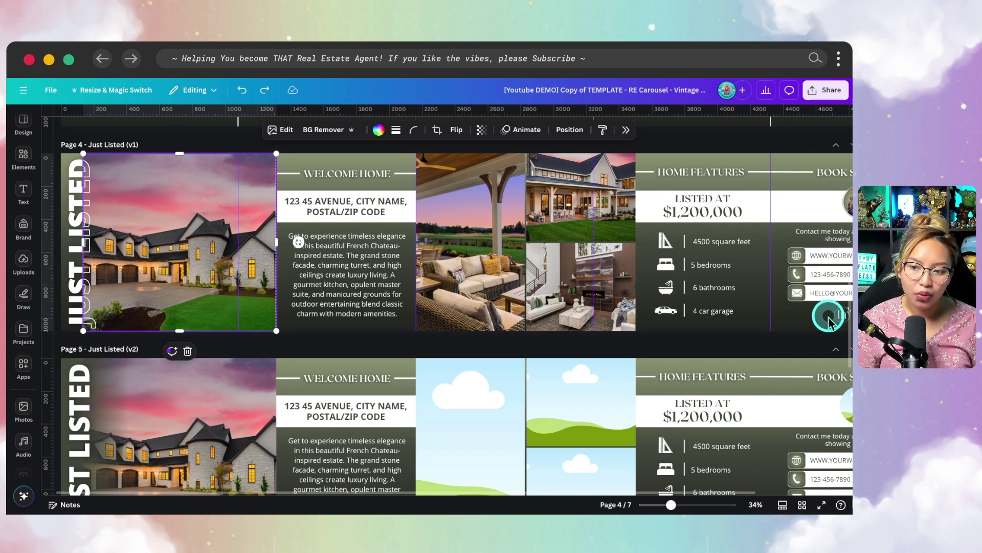
scroll(829, 320, right, 1)
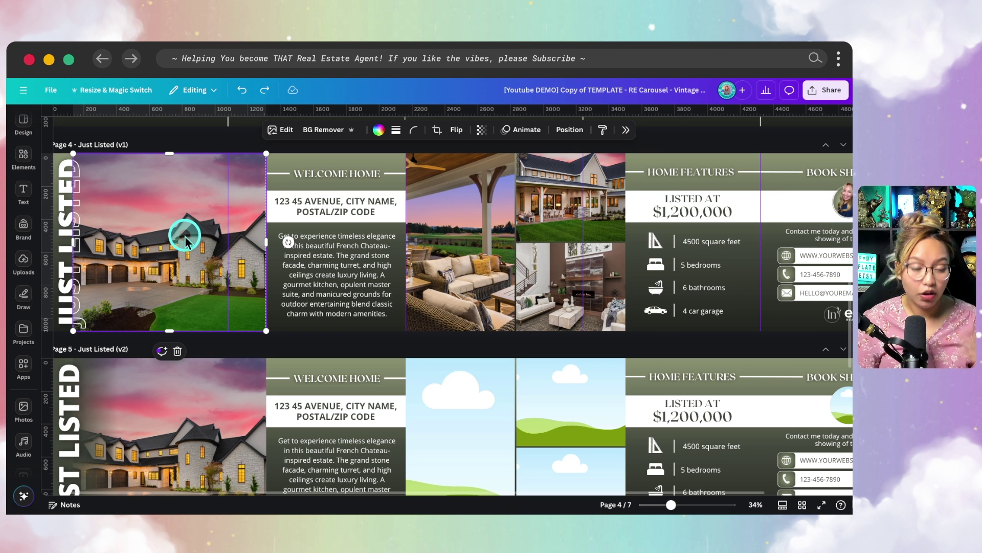
drag(829, 314, 181, 218)
key(super+z)
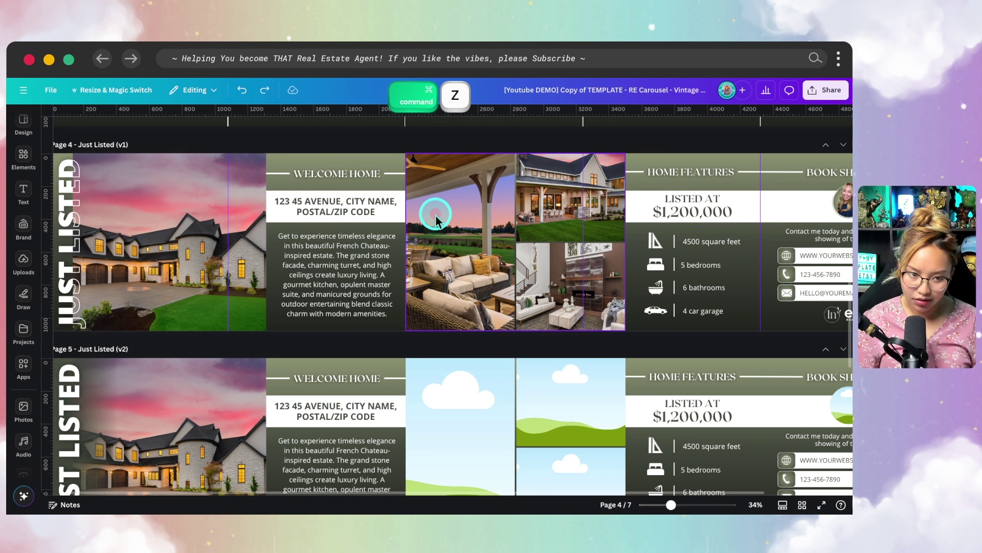
Fully lock the exterior photo grid in the cover section of the Just Listed v1 page.
click(183, 205)
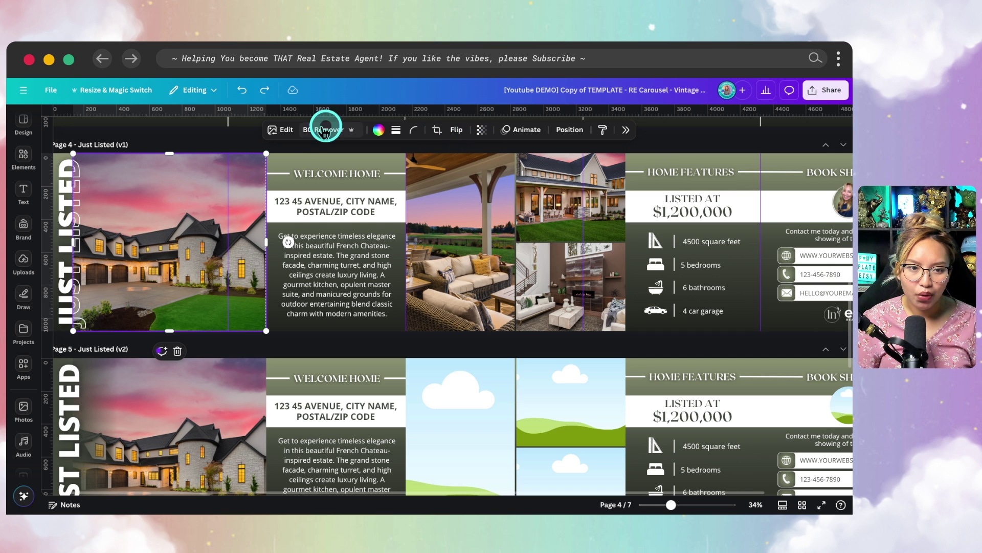
click(625, 130)
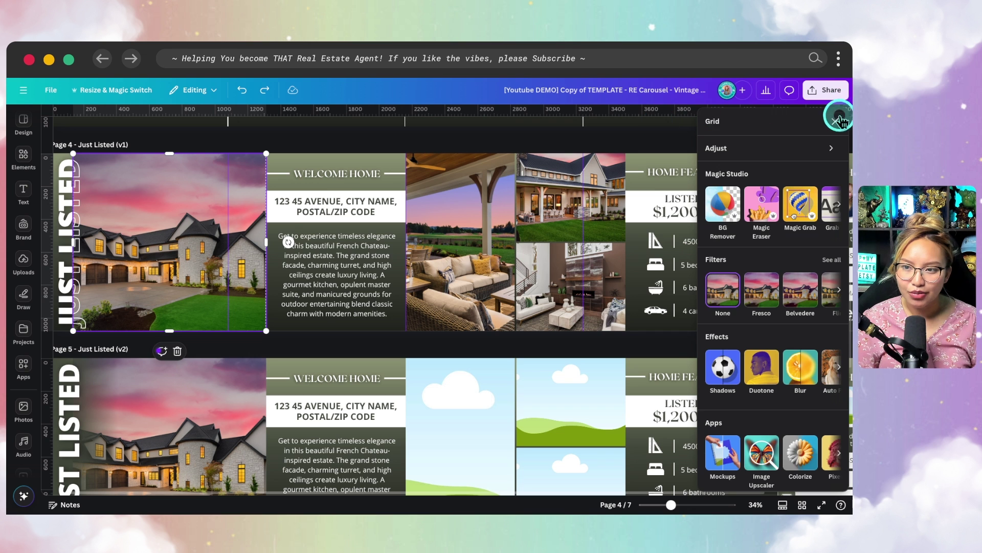
click(847, 121)
right_click(176, 218)
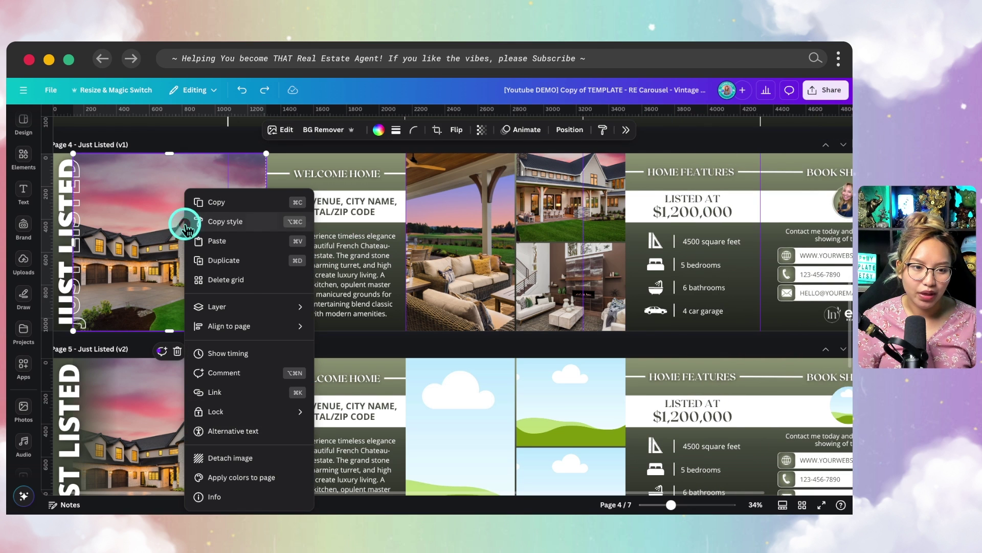
click(145, 209)
right_click(145, 214)
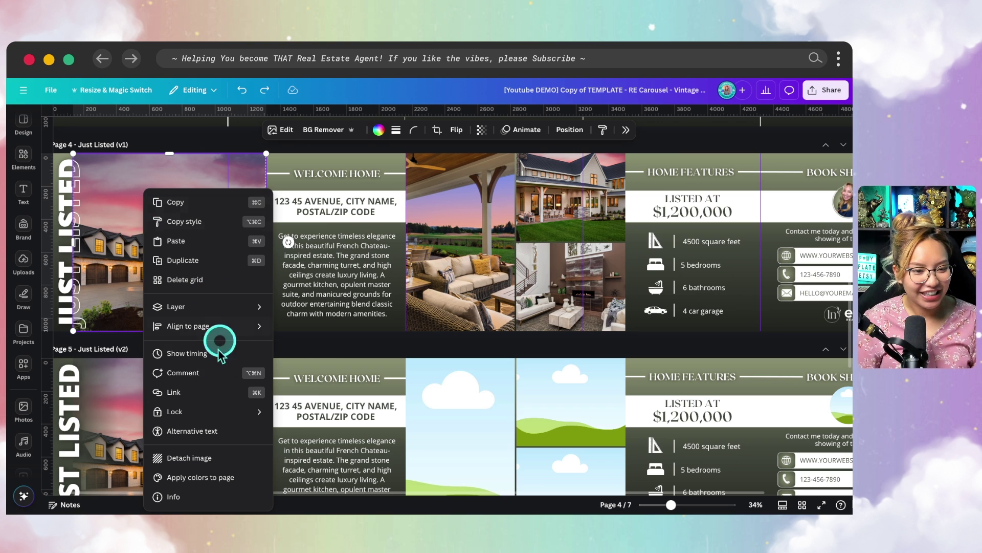
mouse_move(241, 421)
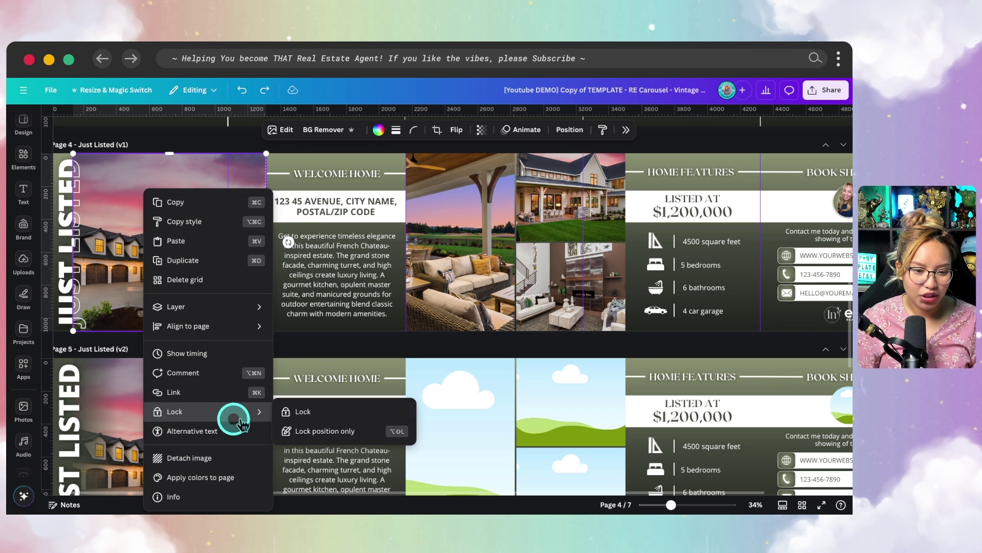
click(302, 412)
Try moving the original circular logo over the locked cover photo and undo the move.
click(821, 323)
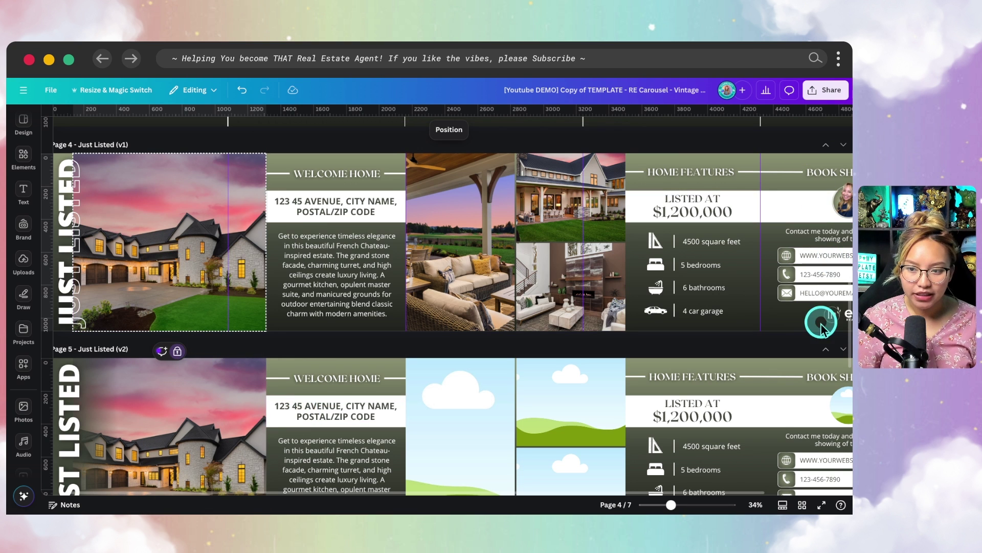
drag(830, 317, 182, 199)
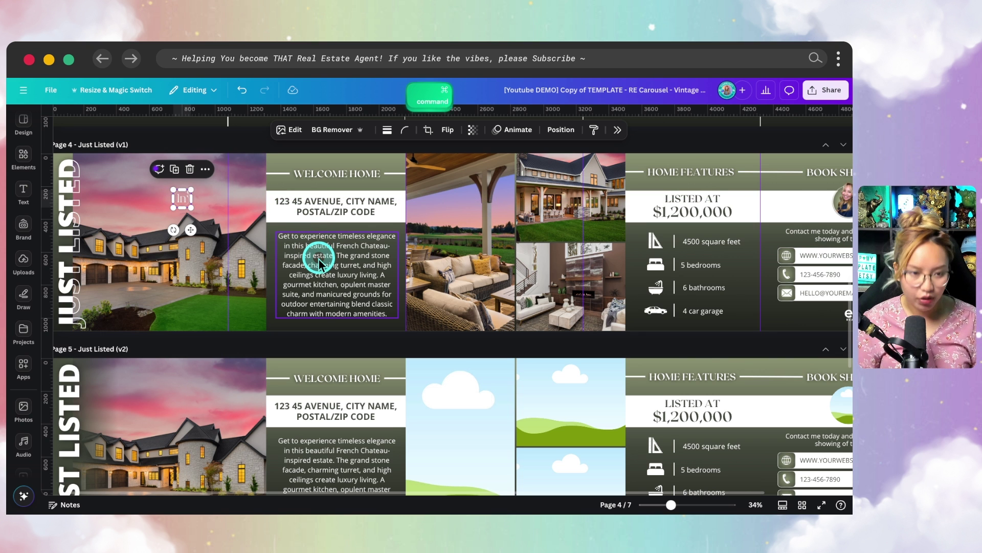
key(super+z)
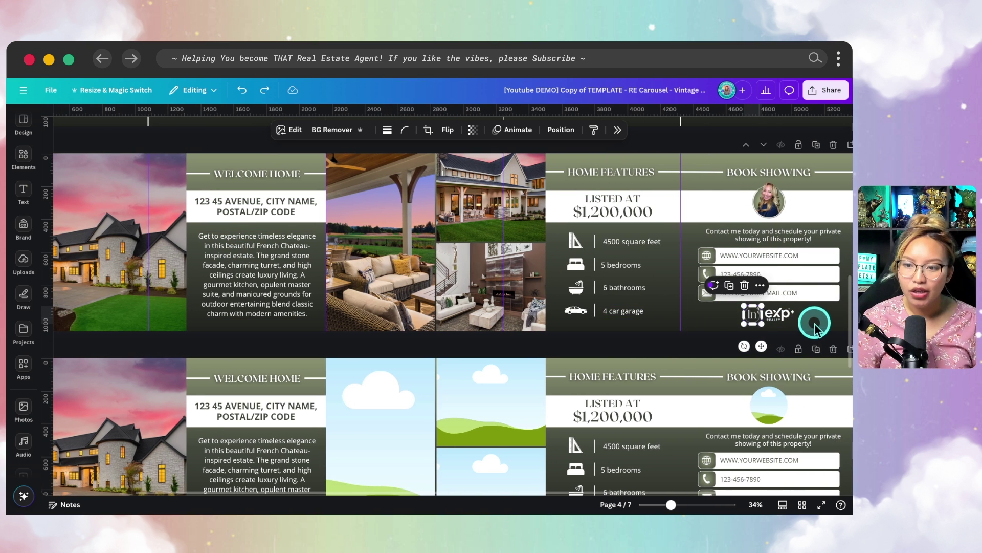
Duplicate the circular and eXp Realty logos from the Book Showing section onto the sky area of the locked cover photo.
shift+click(794, 323)
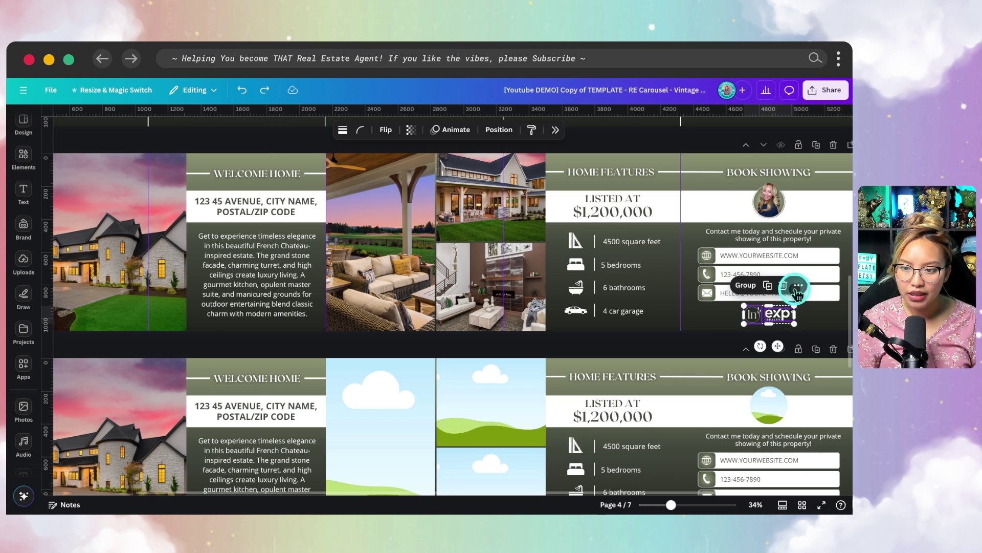
click(798, 285)
click(753, 310)
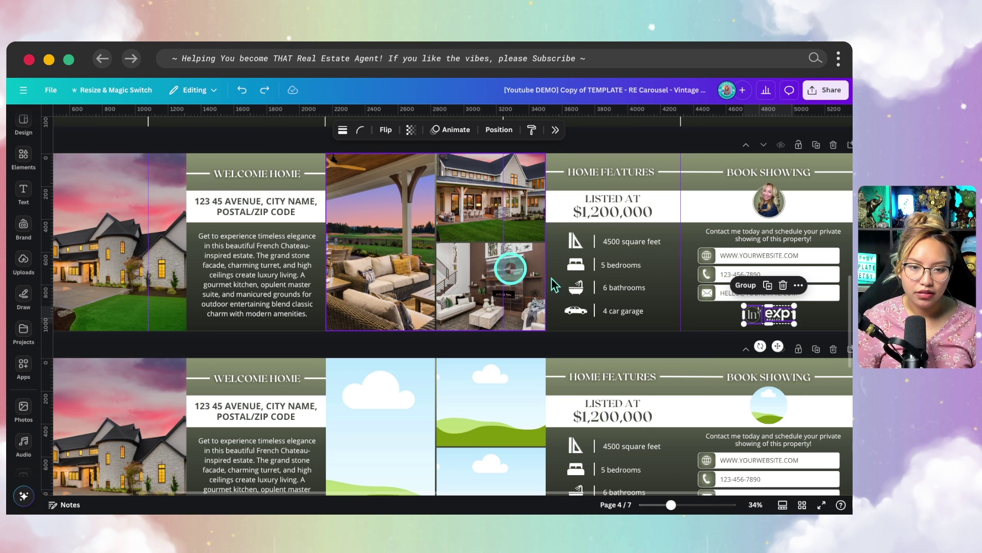
click(815, 322)
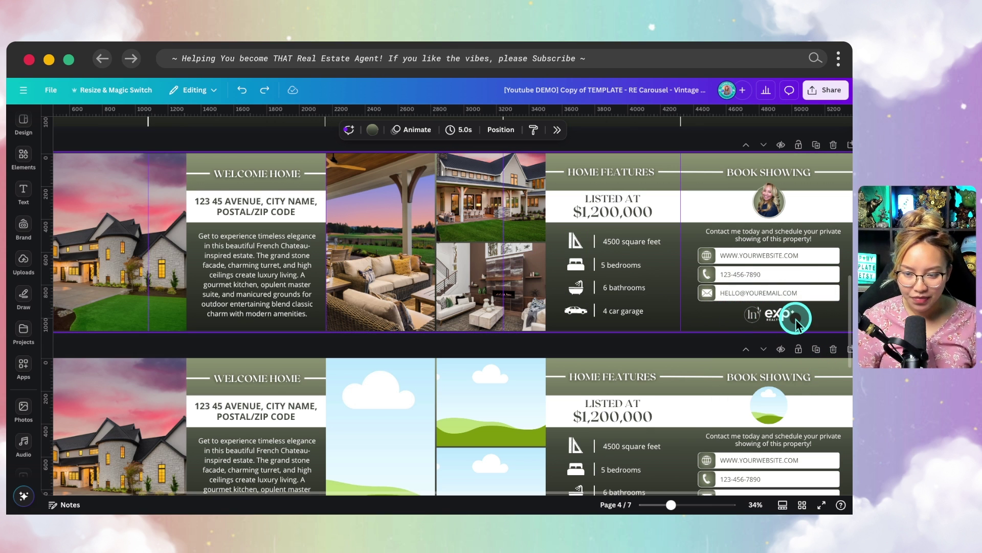
key(alt)
drag(794, 323, 103, 167)
key(alt)
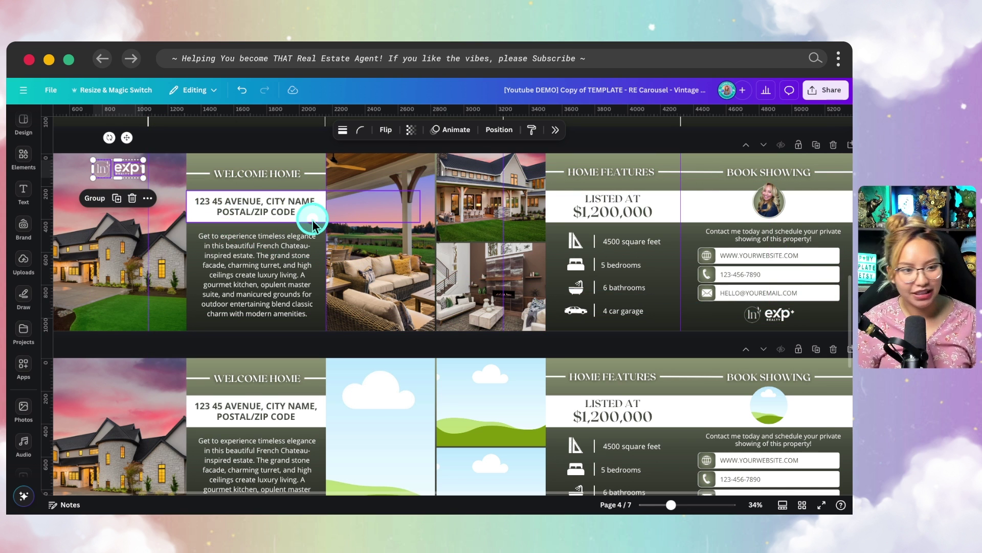
Move the duplicated circular logo onto the lawn at the cover photo's bottom, below the eXp Realty logo, and enlarge it slightly.
scroll(313, 224, up, 3)
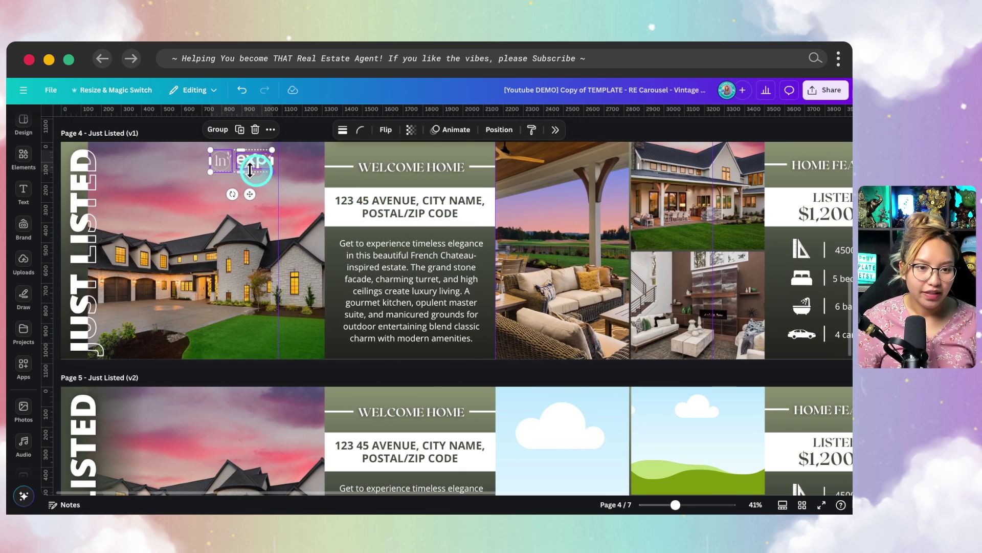
drag(225, 161, 260, 341)
click(255, 165)
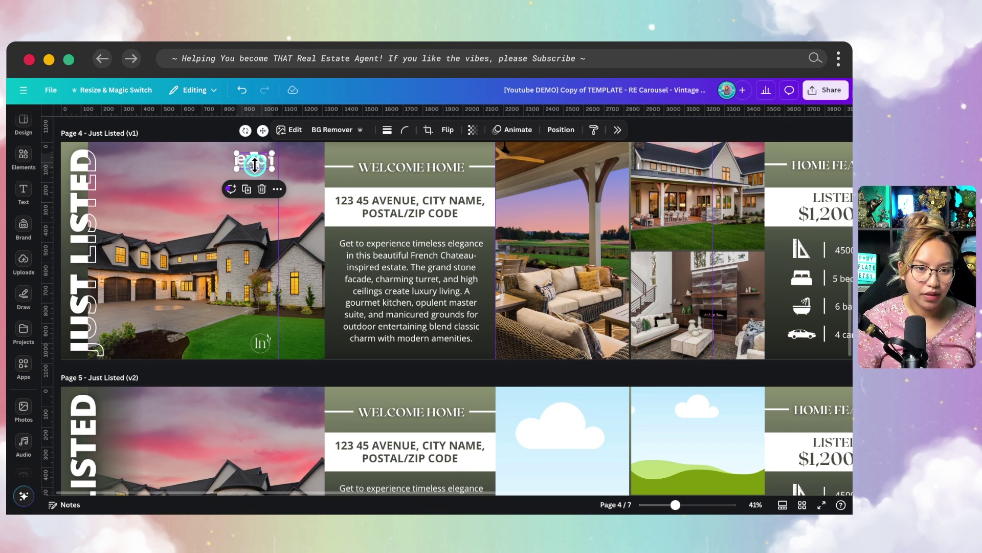
click(258, 340)
drag(247, 329, 253, 342)
double_click(254, 340)
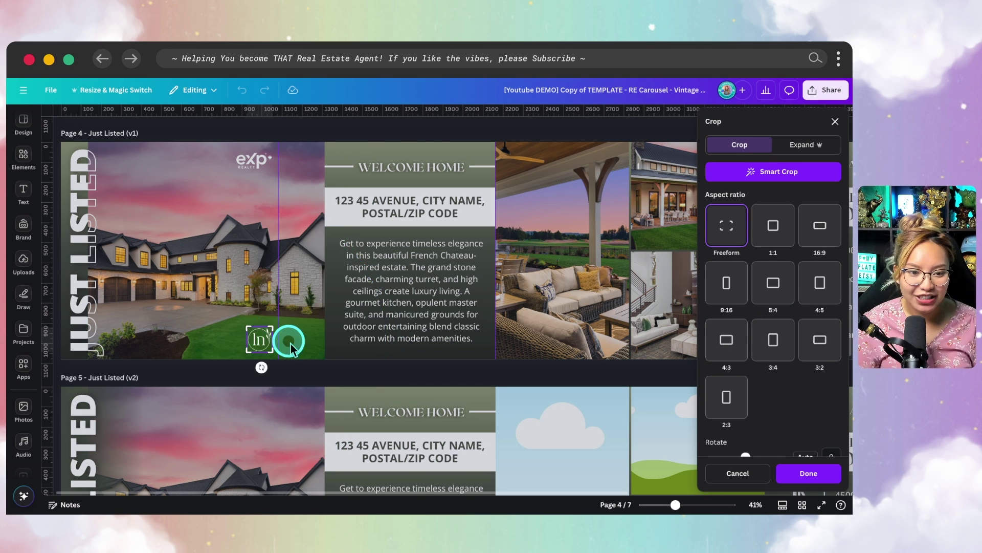
key(Return)
click(310, 291)
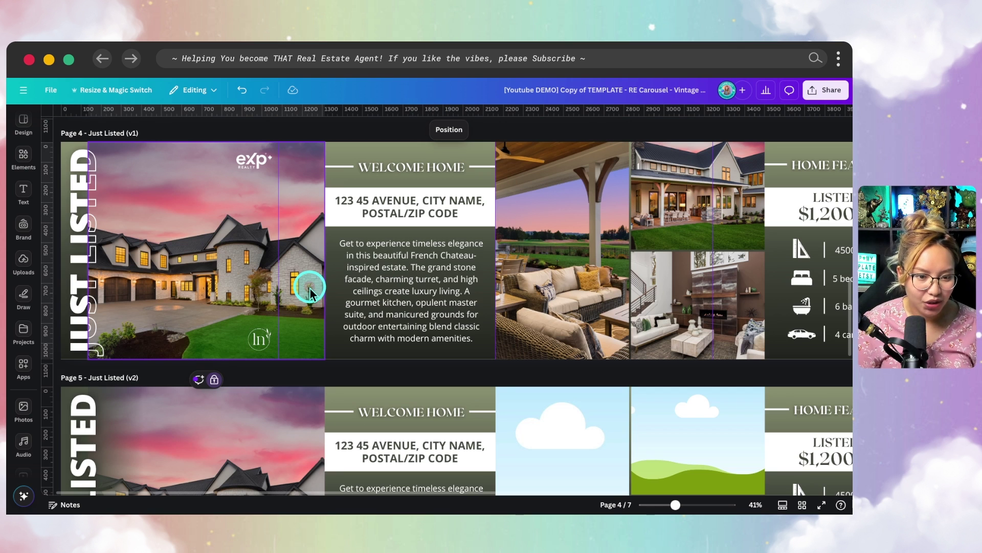
mouse_move(258, 336)
mouse_down()
mouse_move(301, 307)
mouse_move(344, 307)
mouse_move(255, 338)
mouse_up()
Download only the Just Listed (v1) page as a PNG, leaving all other pages out of the export.
super+scroll(411, 306, down, 5)
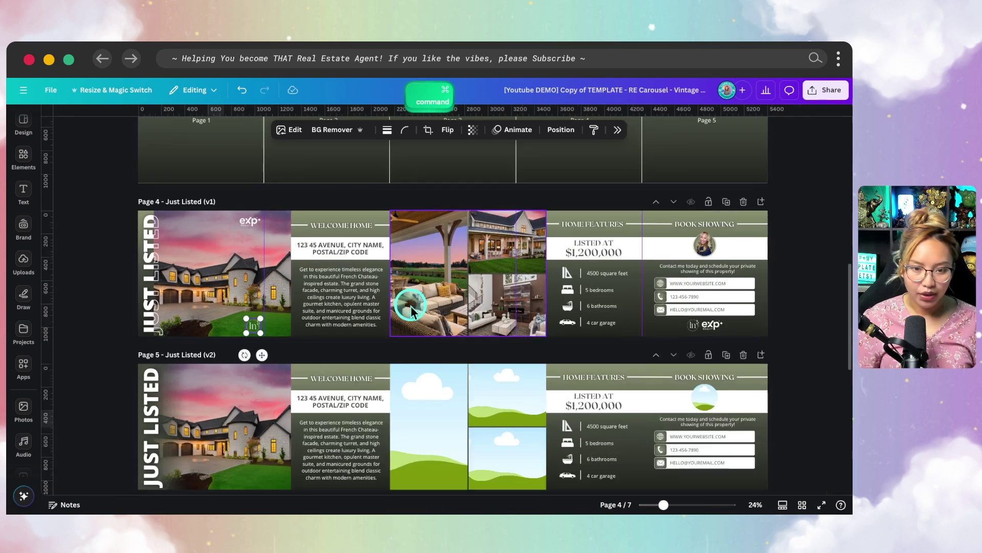
click(739, 312)
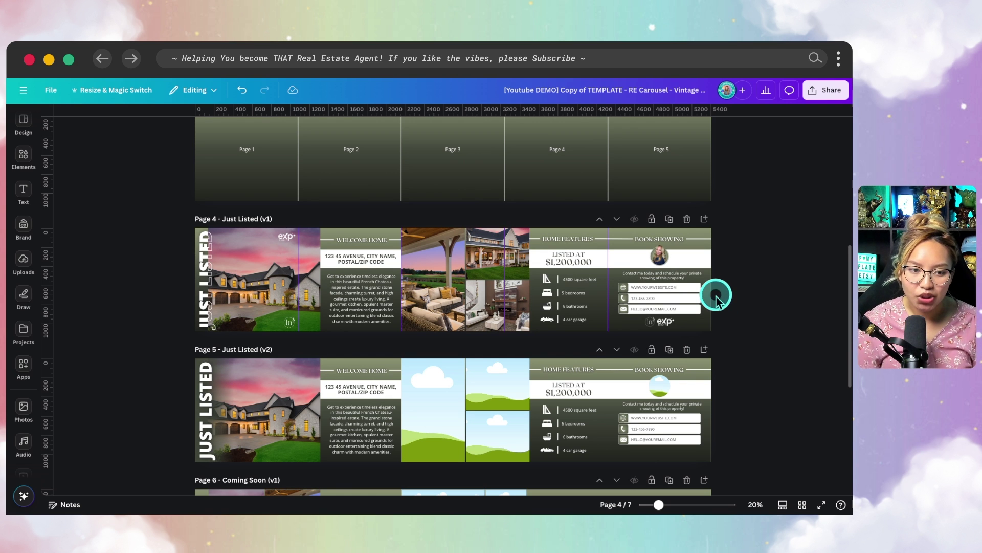
click(829, 93)
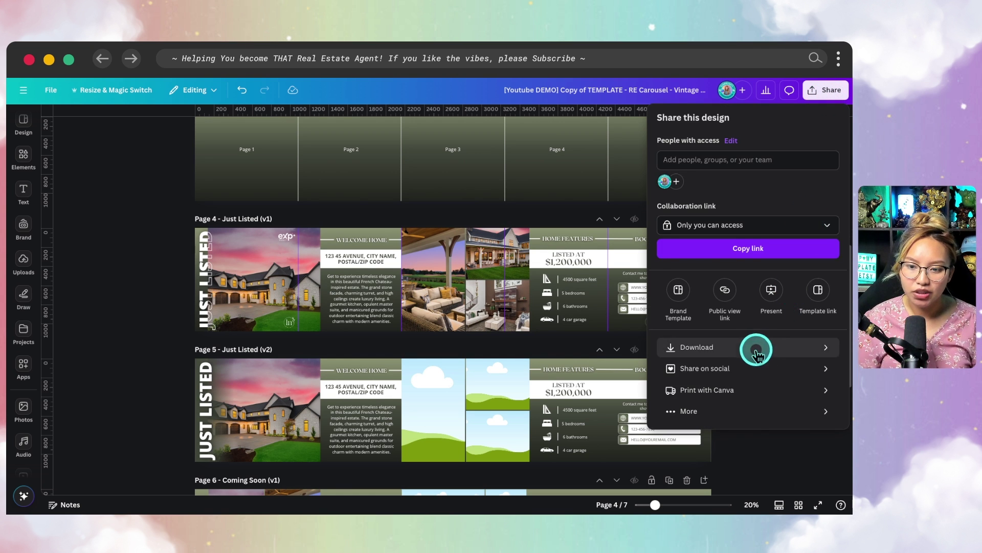
click(752, 347)
click(737, 281)
click(726, 301)
scroll(747, 377, down, 3)
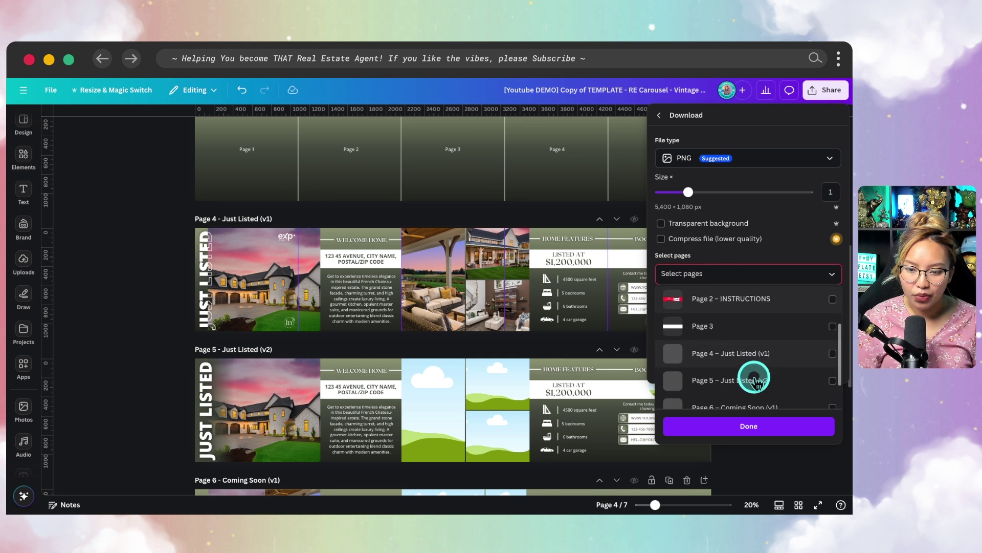
click(730, 359)
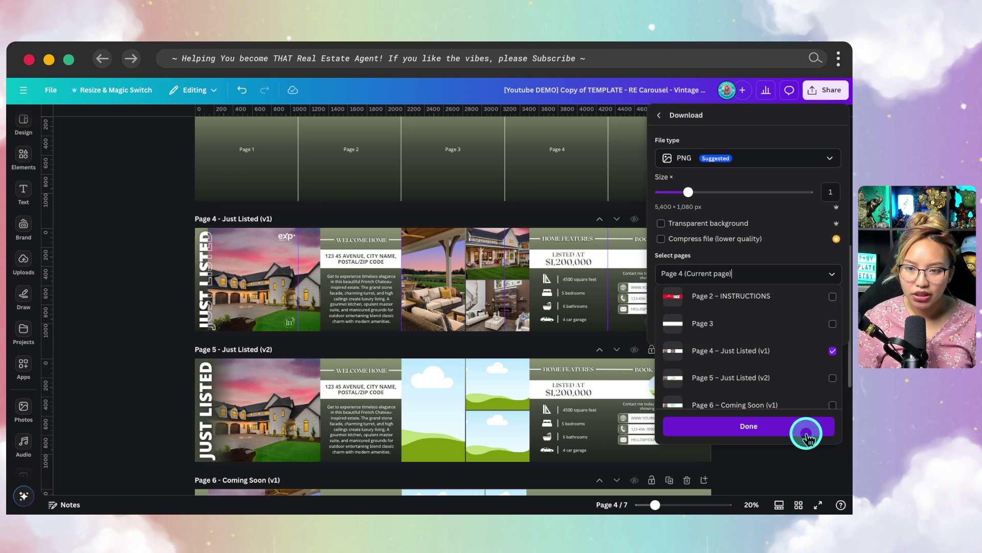
click(740, 434)
click(750, 329)
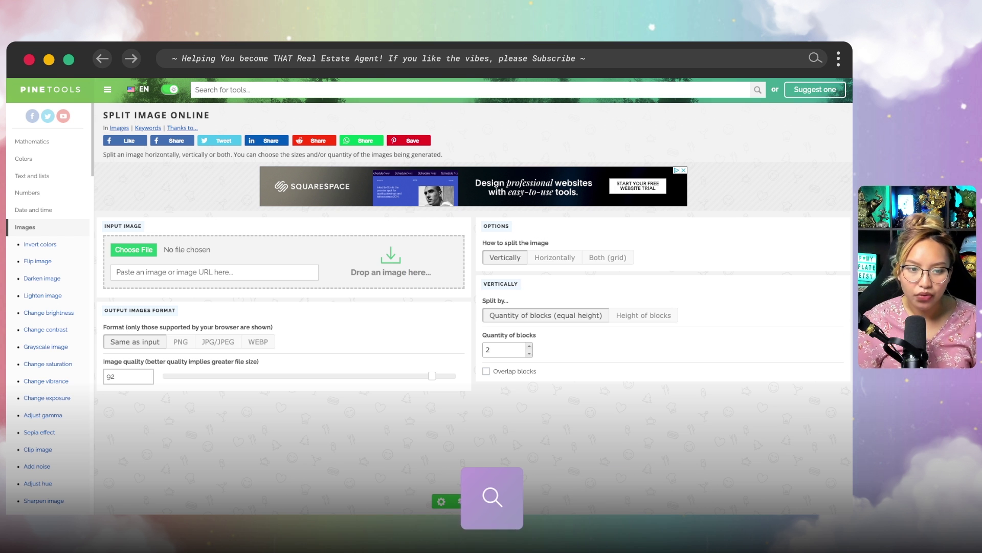
In the PineTools Split Image tool, preview Just Listed (v1).png from Downloads and load it as the input image.
click(145, 253)
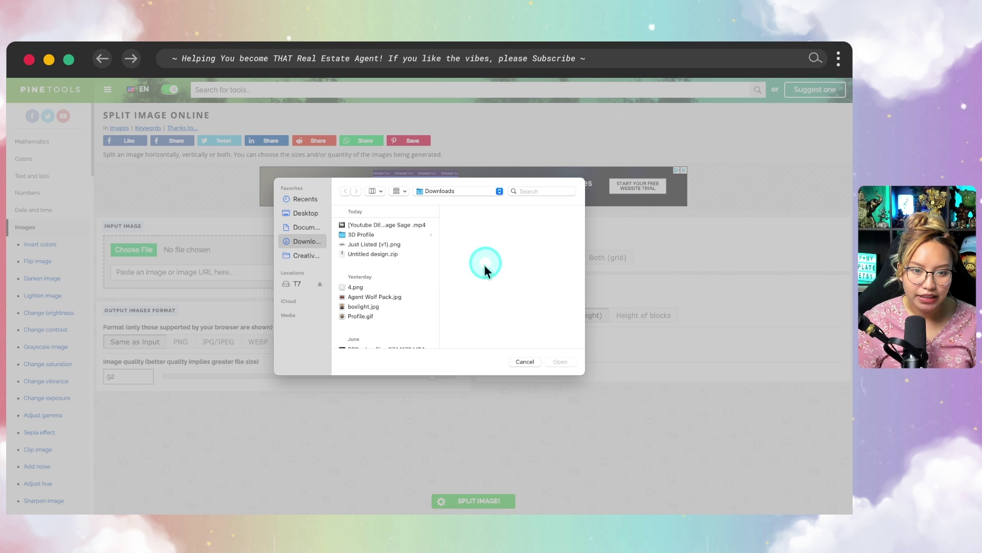
click(390, 243)
key(space)
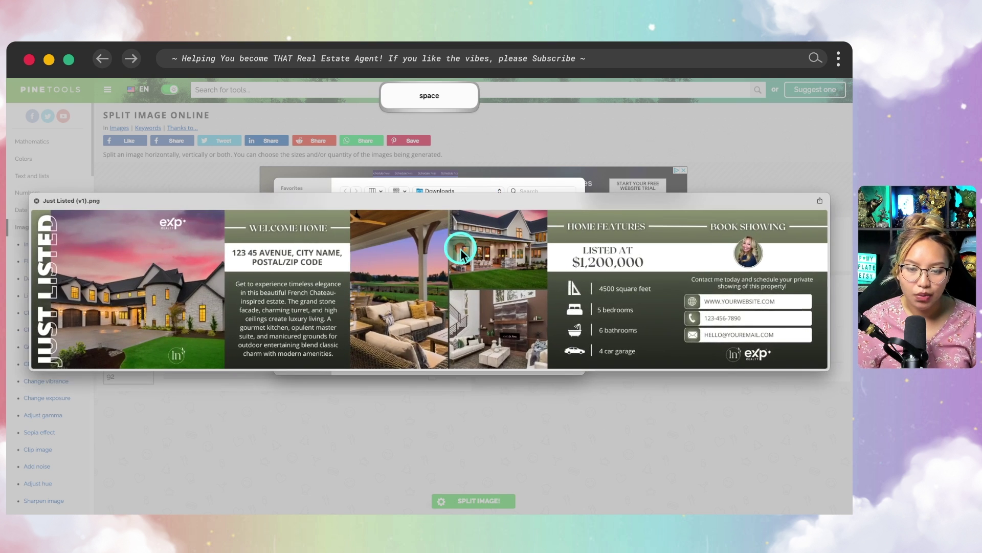
key(space)
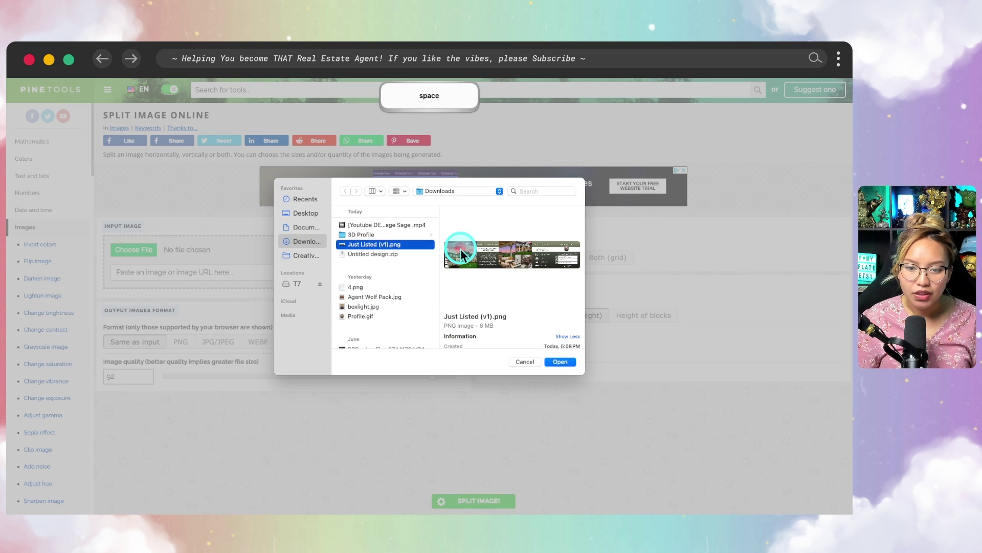
click(561, 361)
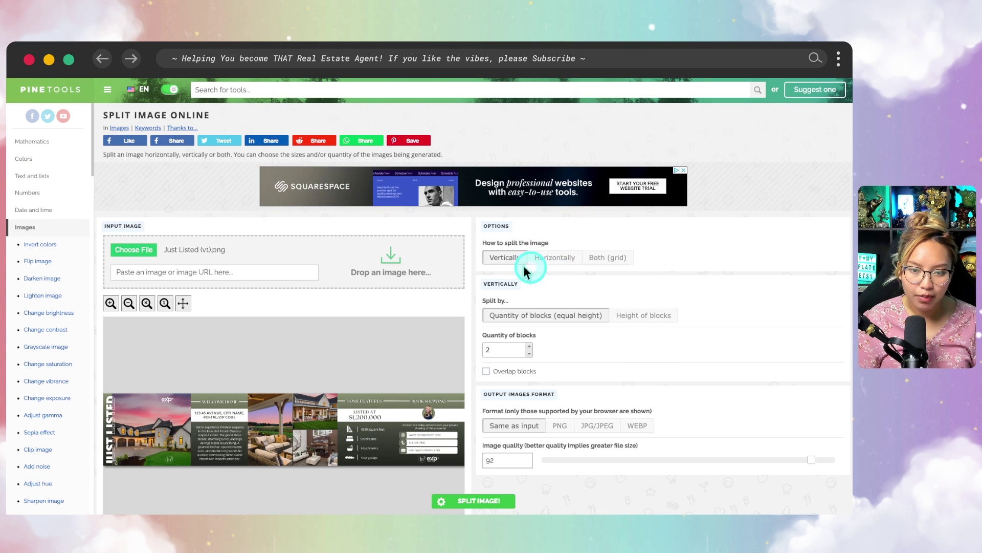
Split the image horizontally into 5 equal-width blocks and download all the pieces as a zip file.
click(555, 261)
scroll(722, 311, down, 1)
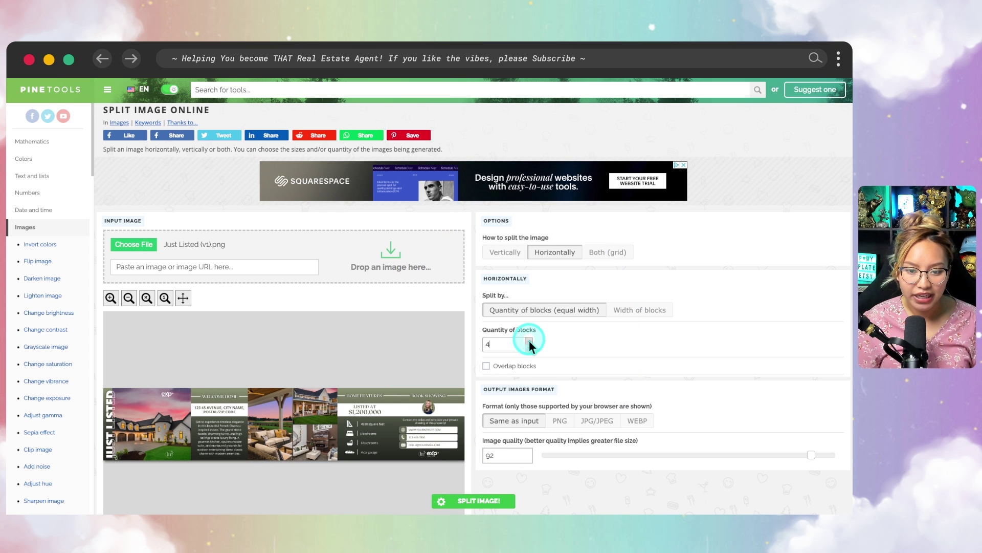
scroll(583, 340, down, 1)
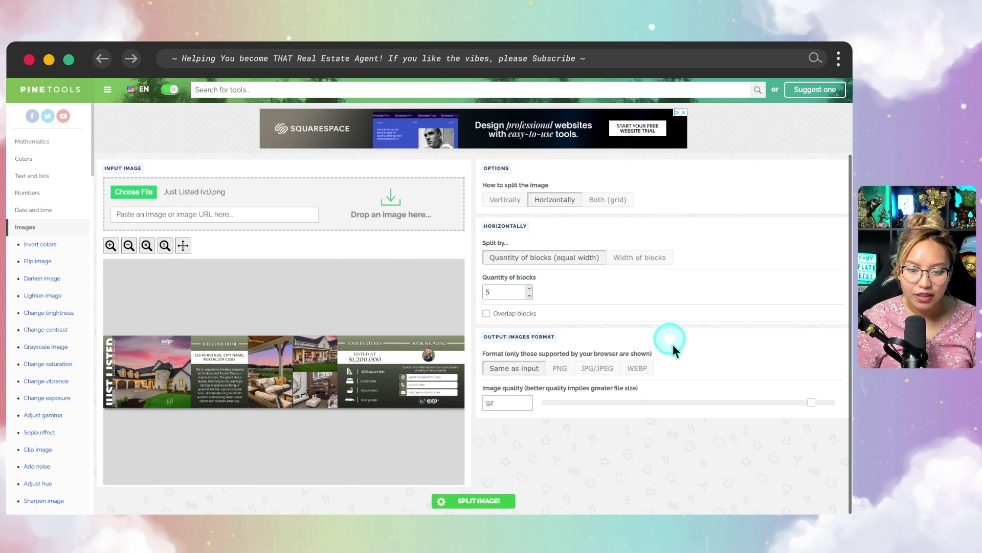
click(478, 500)
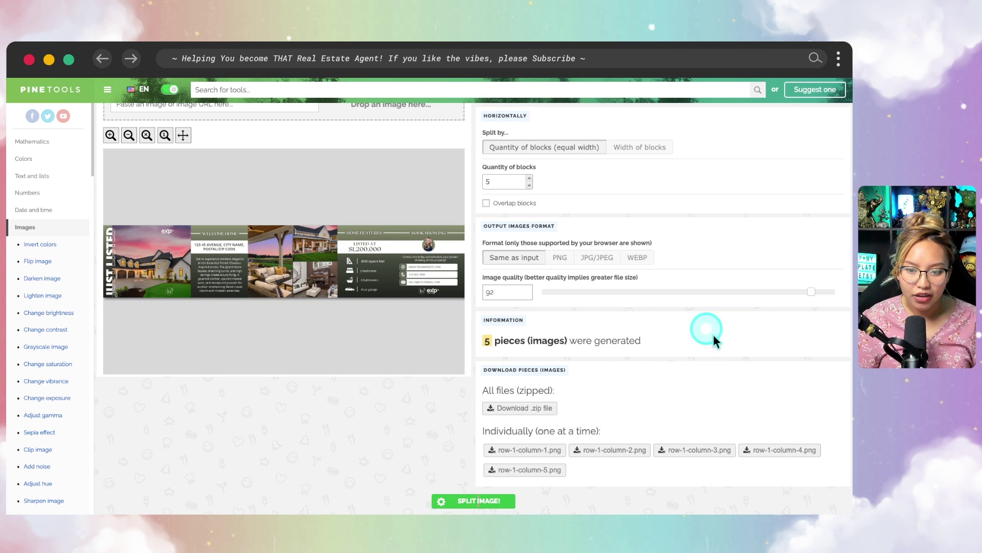
click(521, 408)
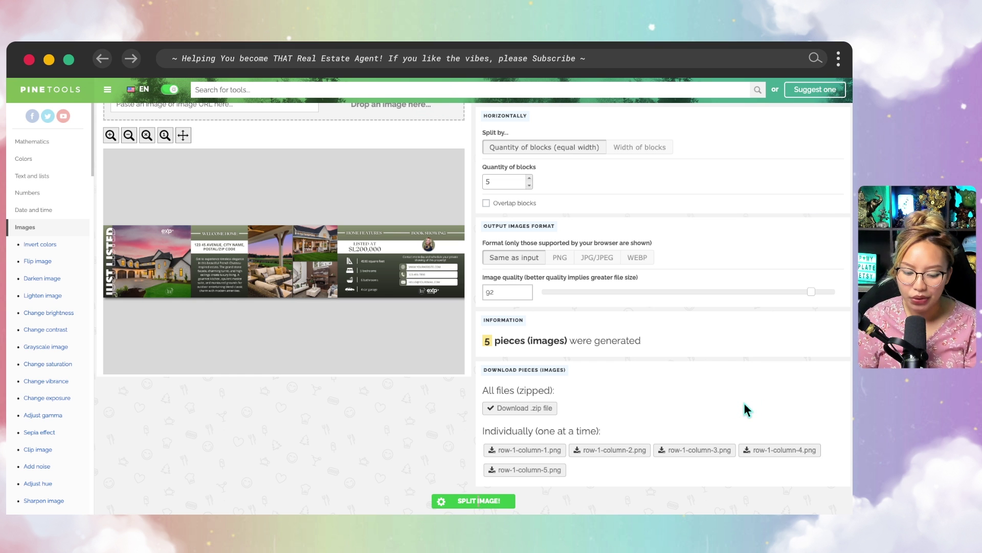
In Finder, preview the split images in the PineTools.com_files folder one after another, from row-1-column-1.png to row-1-column-5.png.
click(789, 252)
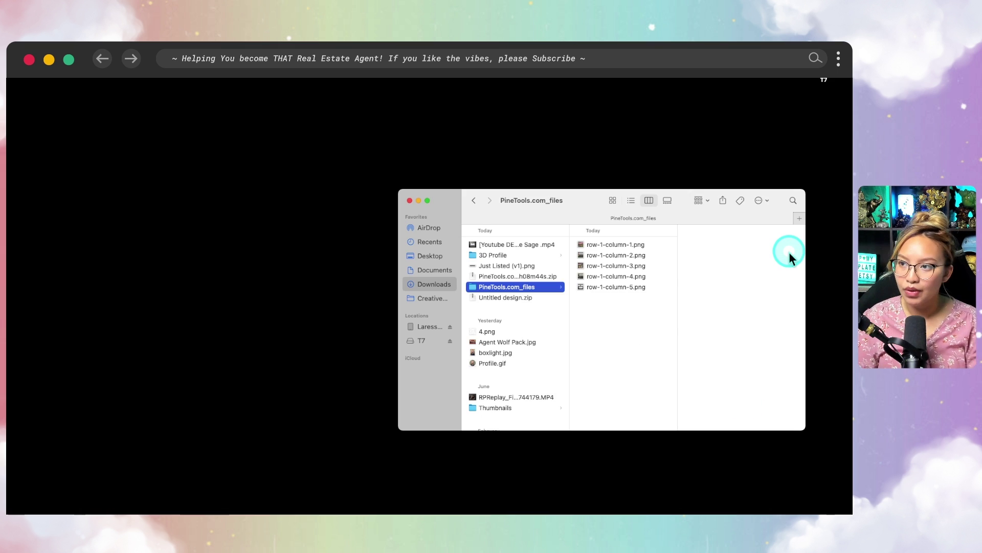
click(632, 247)
key(space)
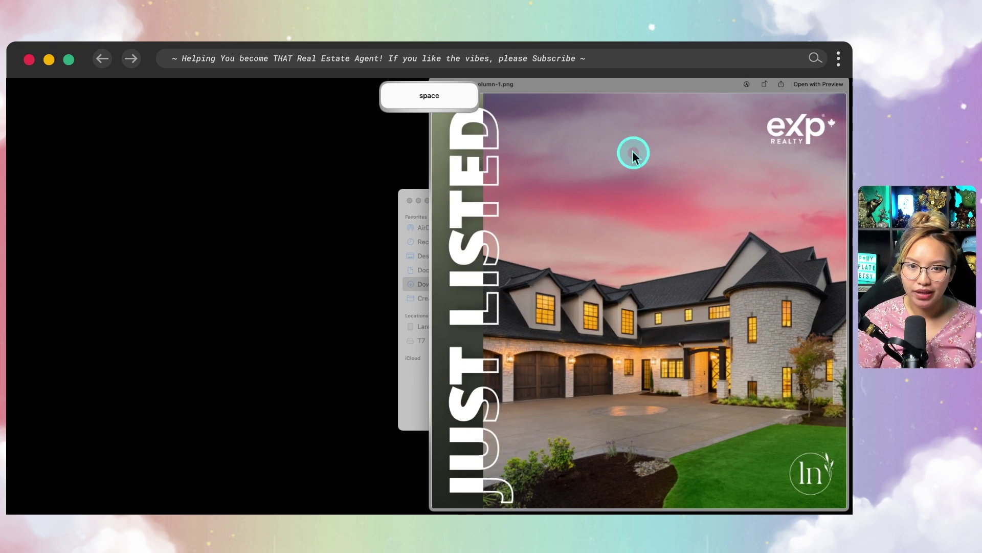
drag(591, 89, 419, 83)
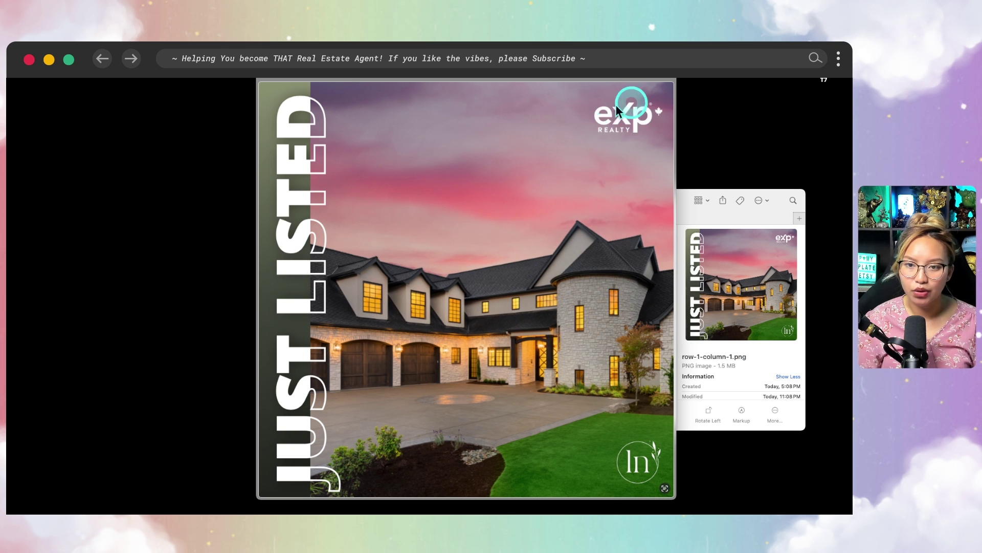
key(Right)
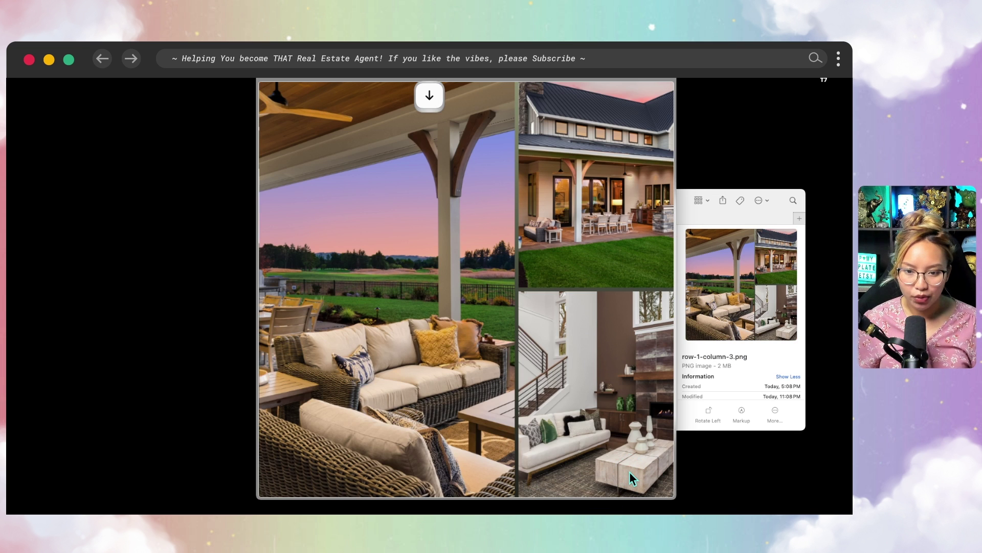
click(629, 471)
key(Down)
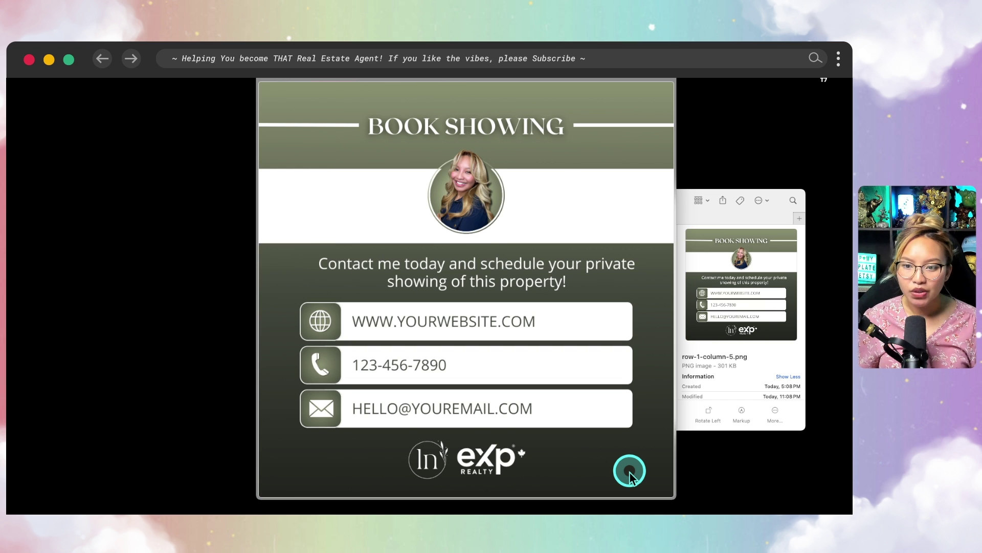
key(space)
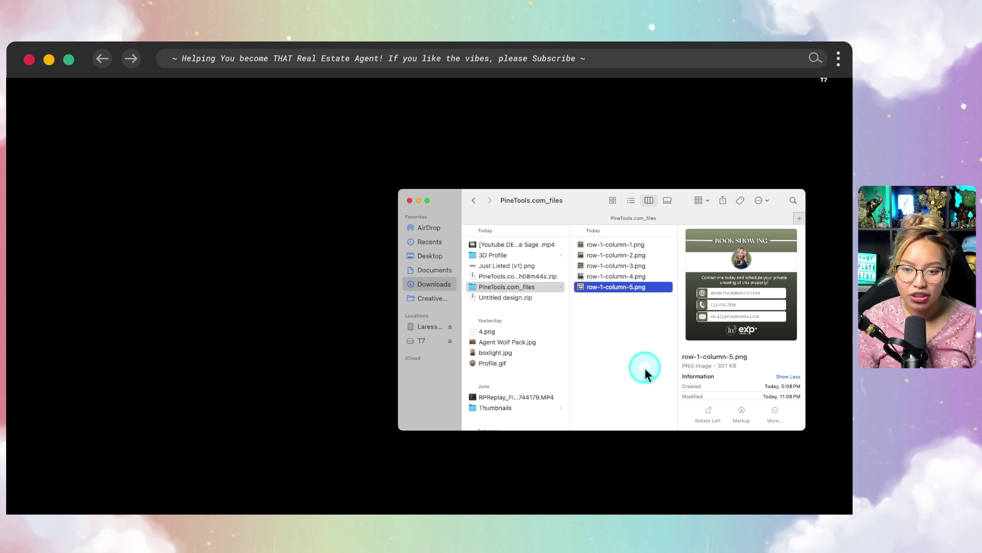
Share all five split images, row-1-column-1.png through row-1-column-5.png, through AirDrop.
click(607, 244)
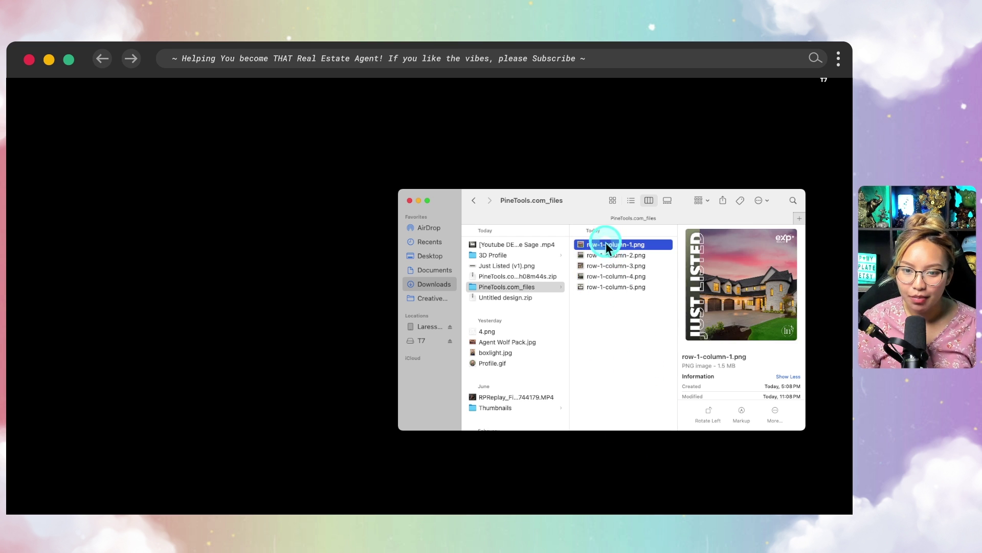
shift+click(618, 286)
right_click(617, 276)
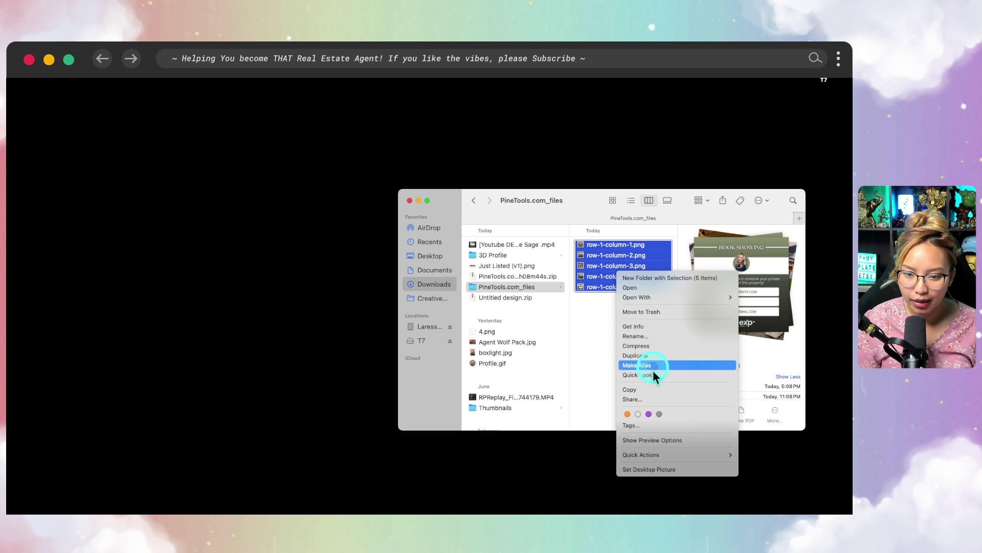
click(641, 402)
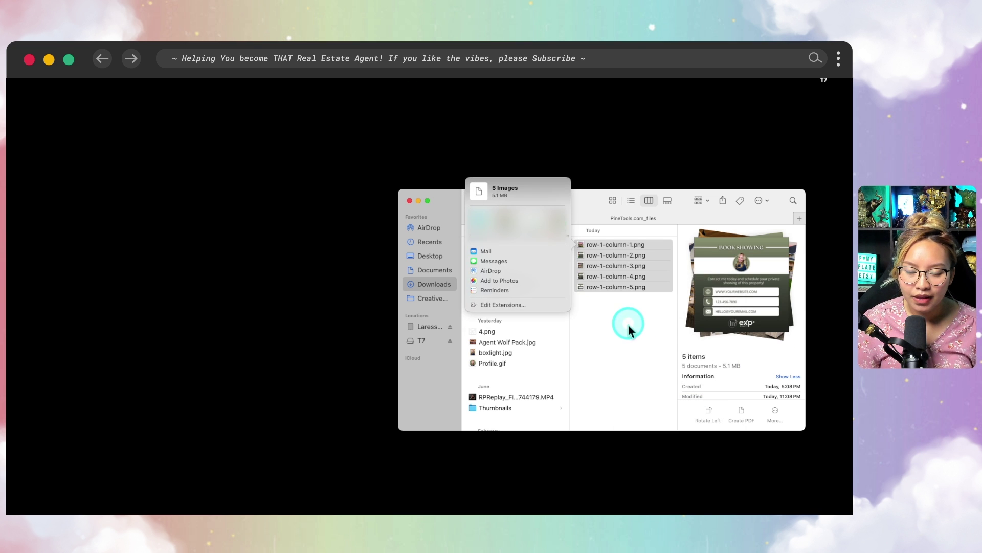
click(506, 272)
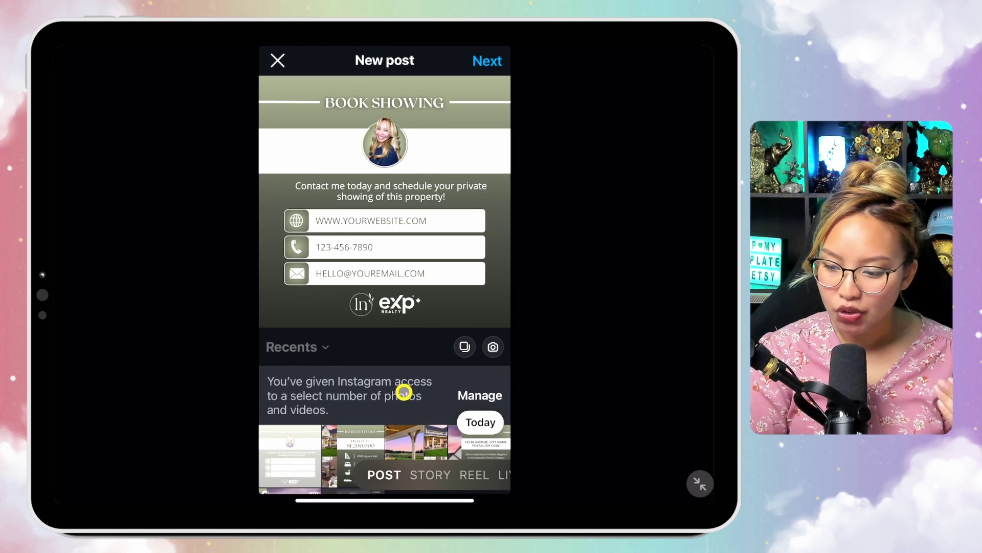
In a new Instagram post, select multiple images in order: Just Listed cover, Welcome Home, photo collage, Home Features and Book Showing.
scroll(351, 409, down, 5)
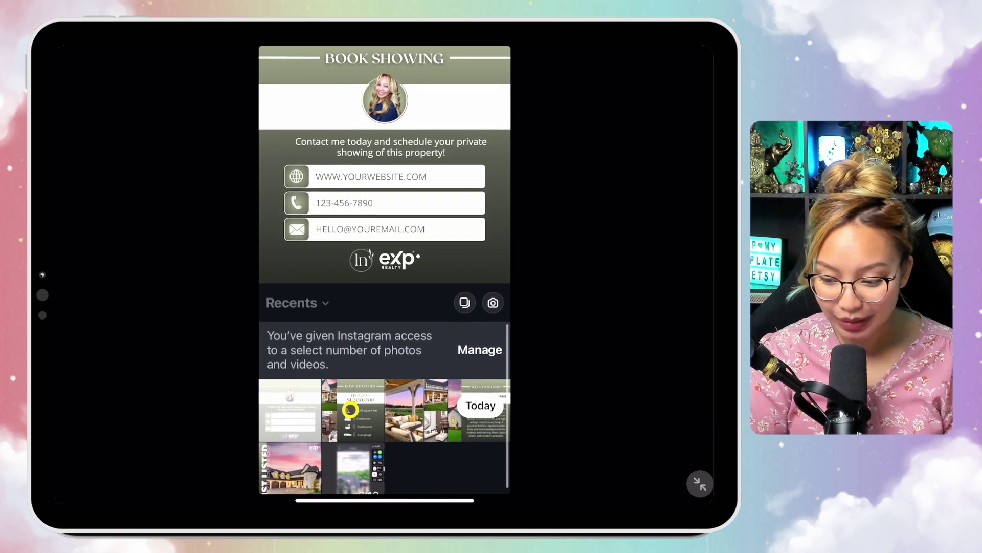
scroll(353, 327, up, 5)
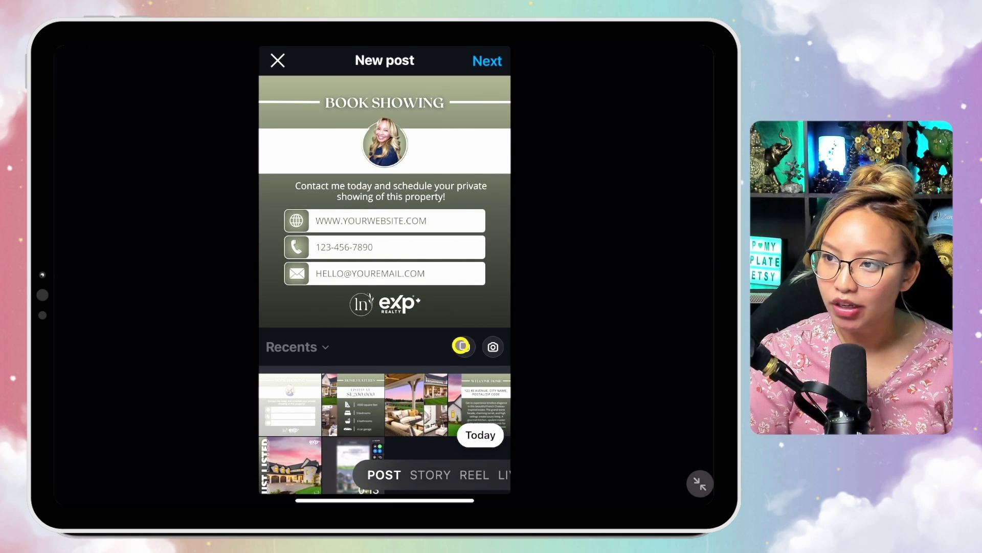
click(461, 346)
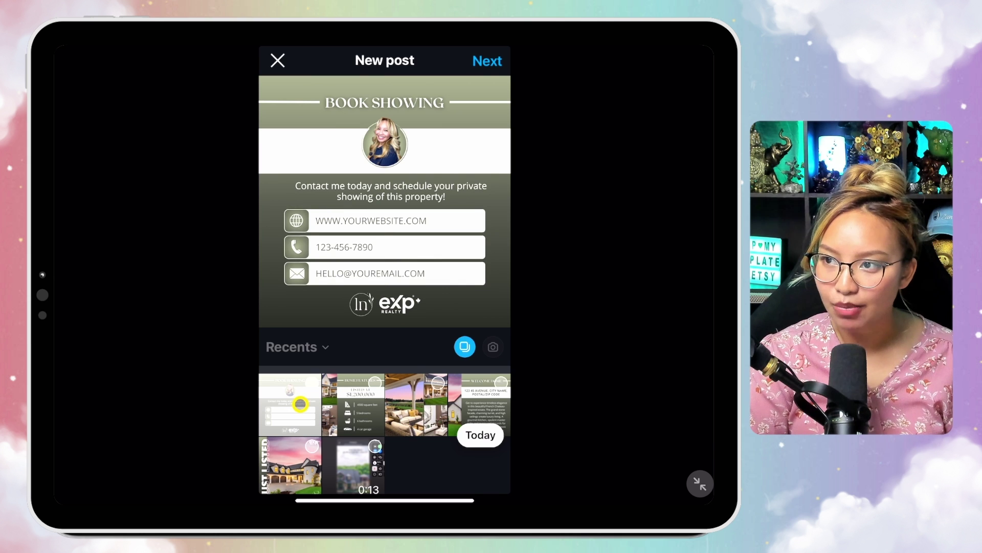
click(293, 454)
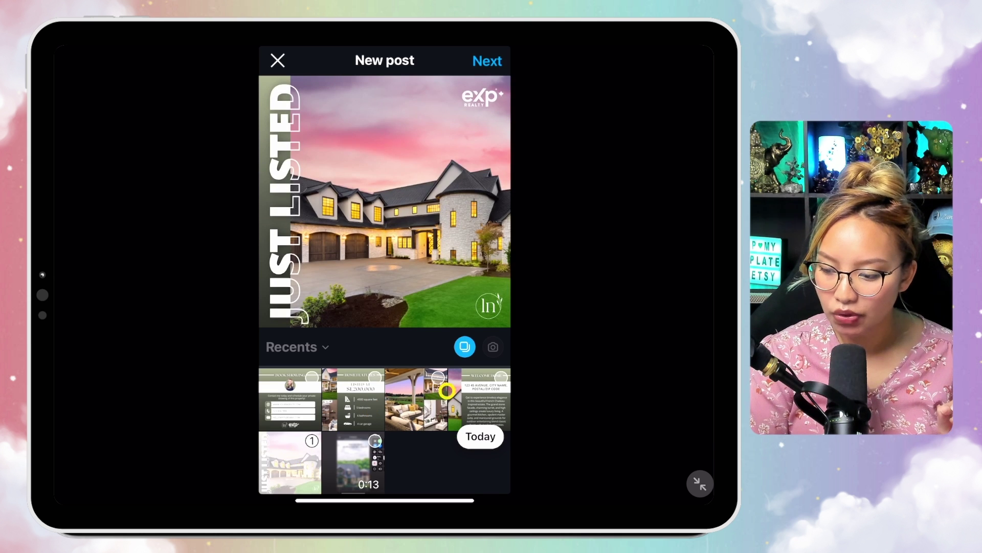
click(481, 389)
click(412, 397)
click(345, 397)
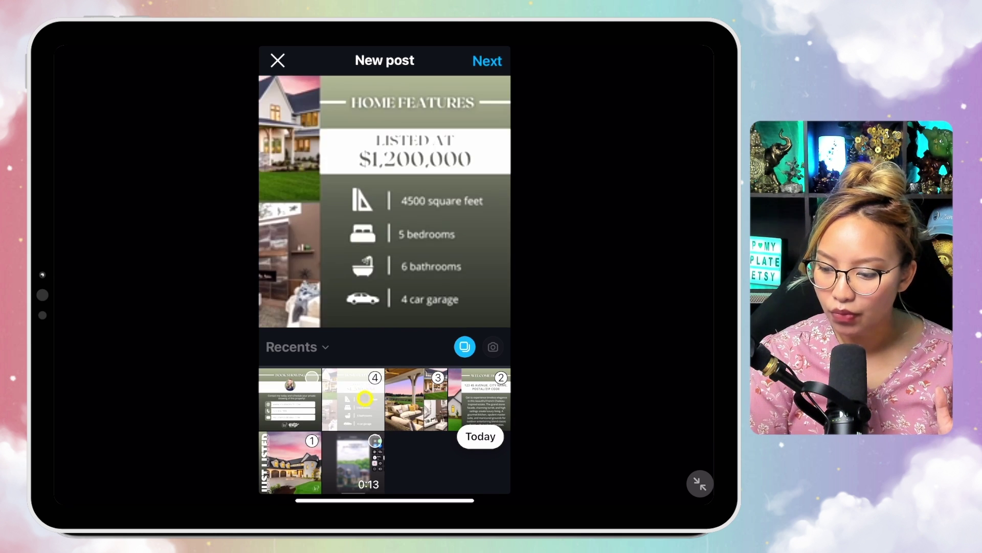
click(307, 407)
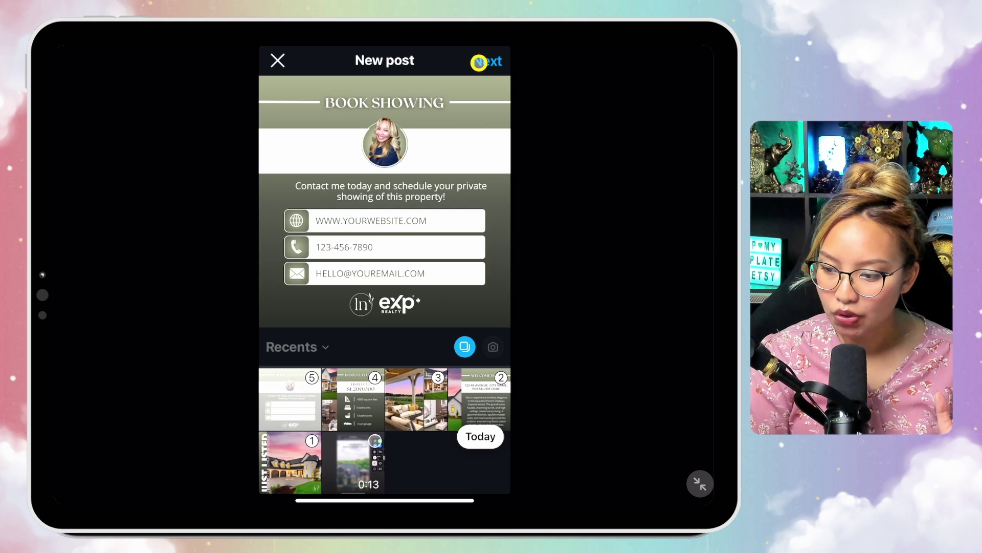
click(486, 61)
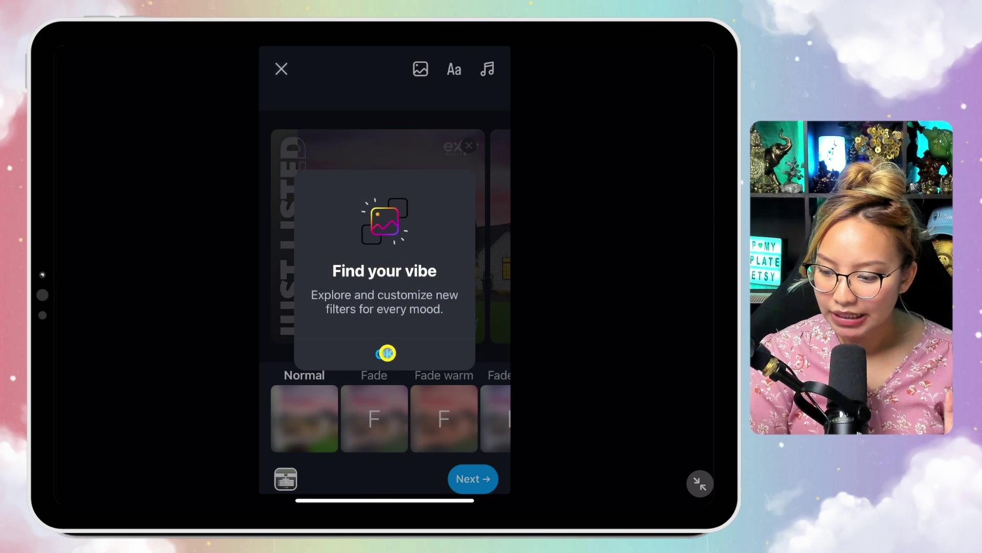
Dismiss the filter and reuse notices, continue to the final post screen without a filter, and look through its posting options.
click(388, 353)
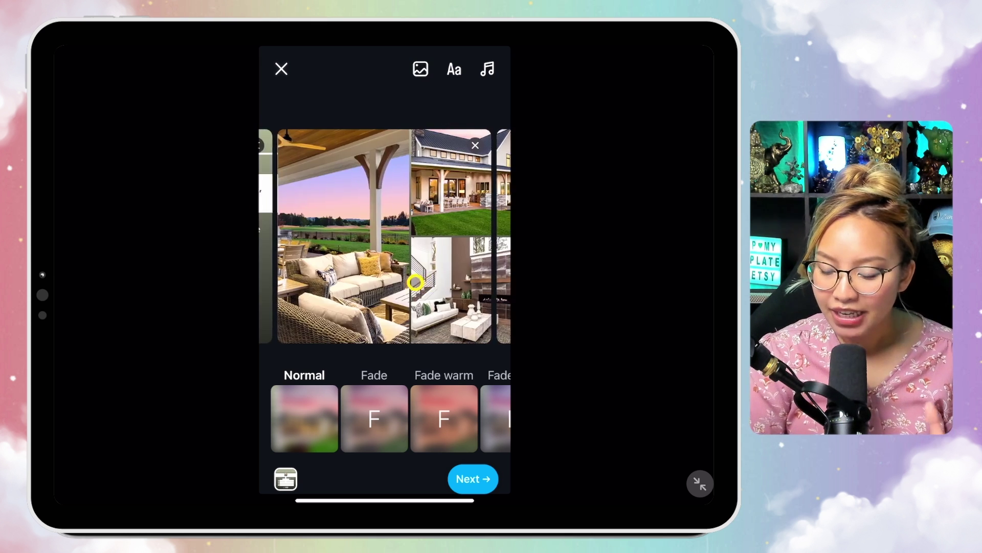
click(480, 477)
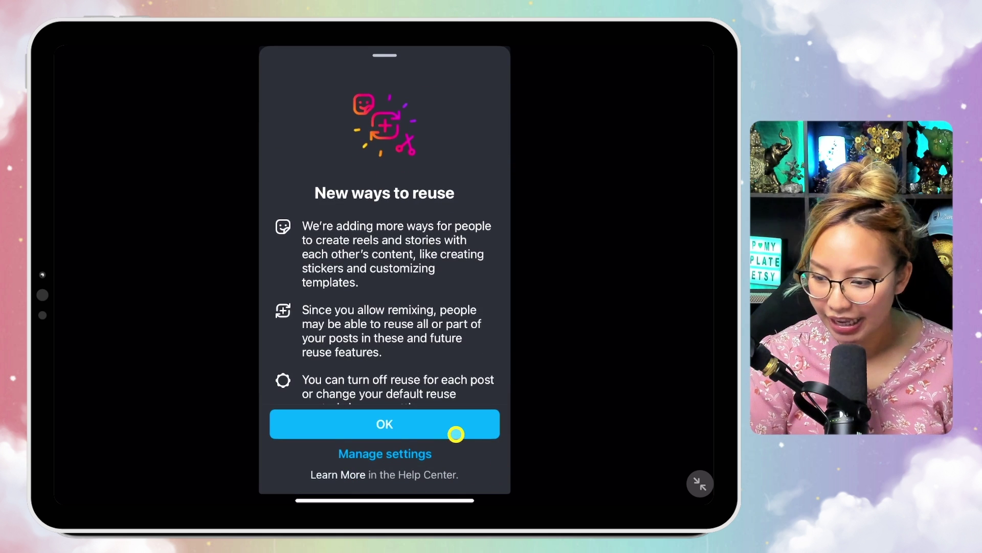
click(458, 427)
scroll(371, 354, down, 3)
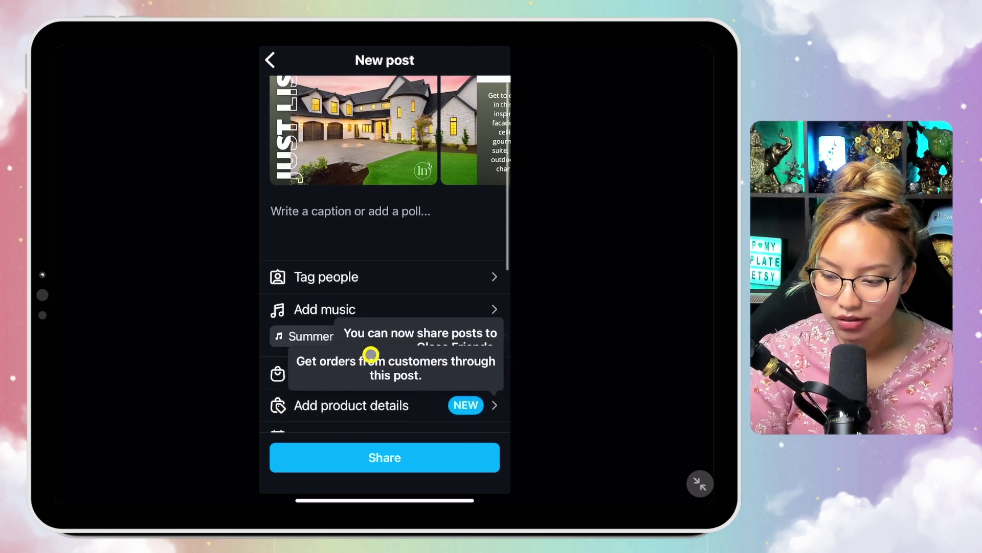
scroll(371, 354, down, 5)
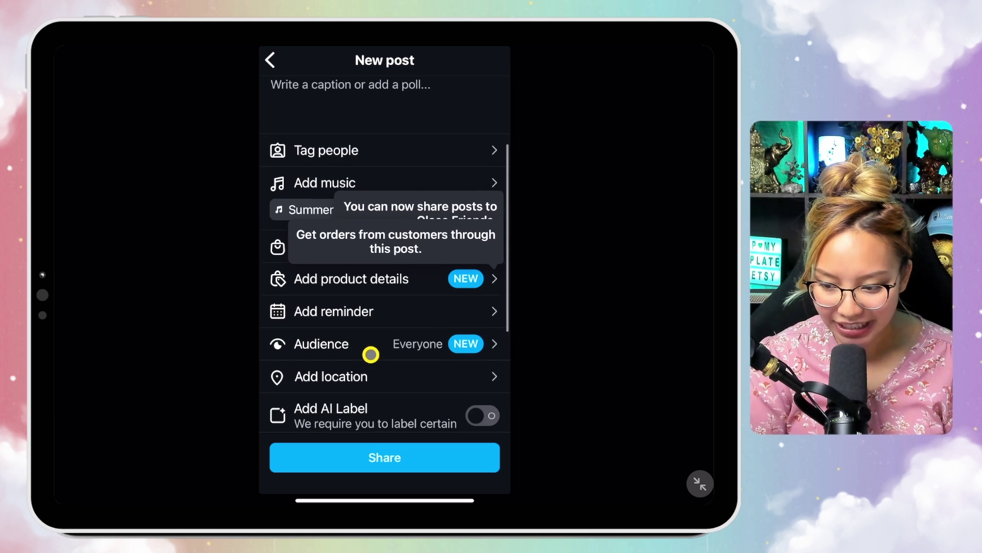
scroll(371, 354, down, 2)
scroll(371, 354, up, 8)
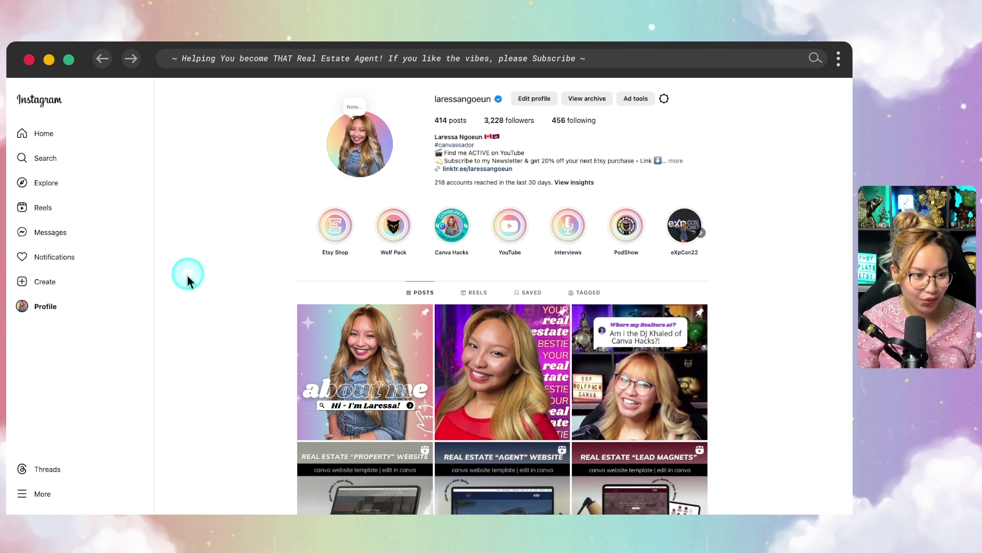
On the Instagram website, create a new post from row-1-column-1.png through row-1-column-5.png in the PineTools.com_files folder.
key(fn)
click(49, 281)
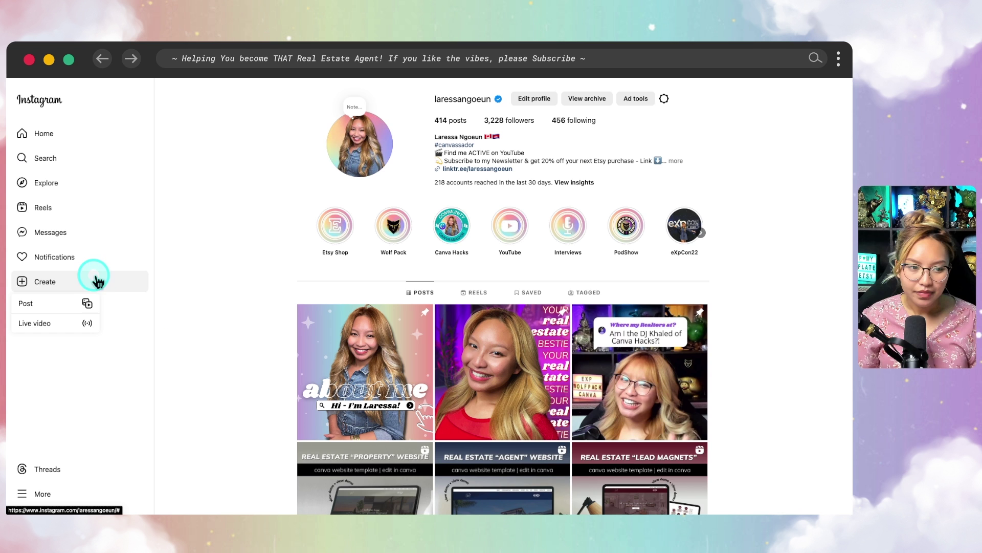
click(37, 305)
click(432, 335)
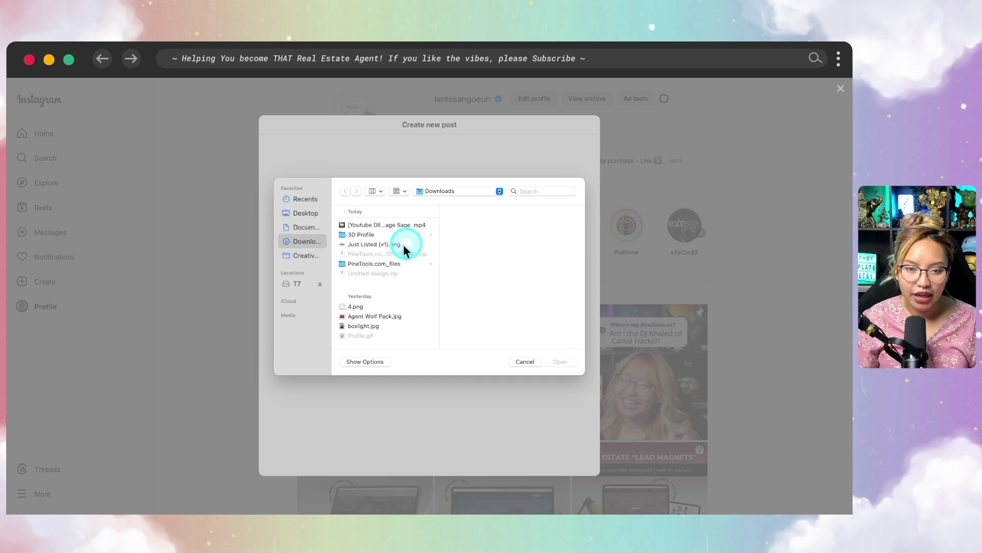
click(402, 265)
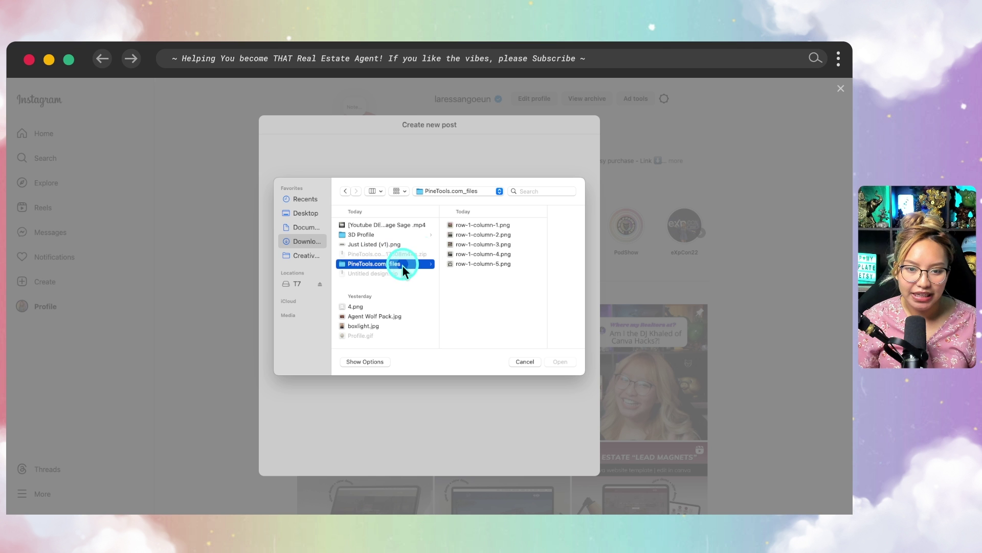
drag(505, 286, 495, 227)
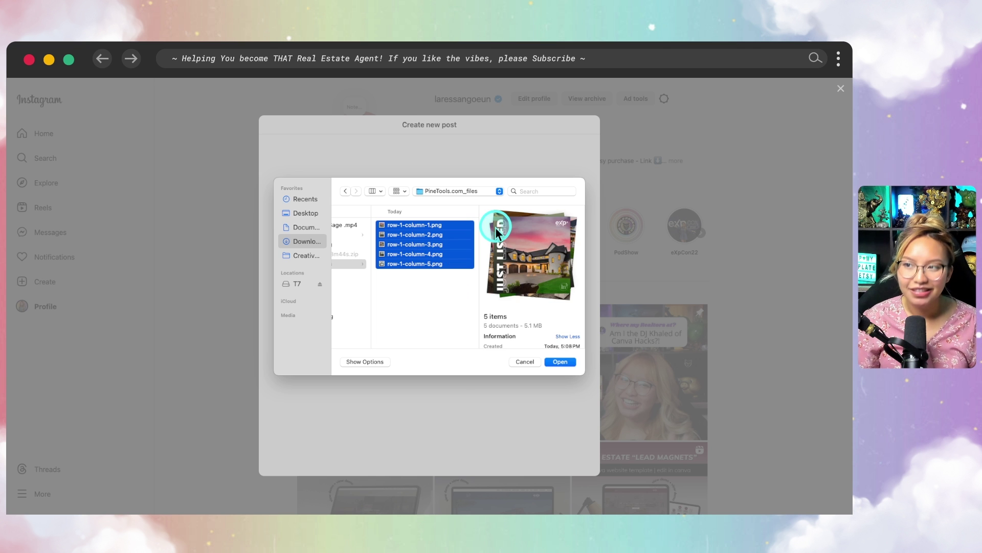
click(560, 362)
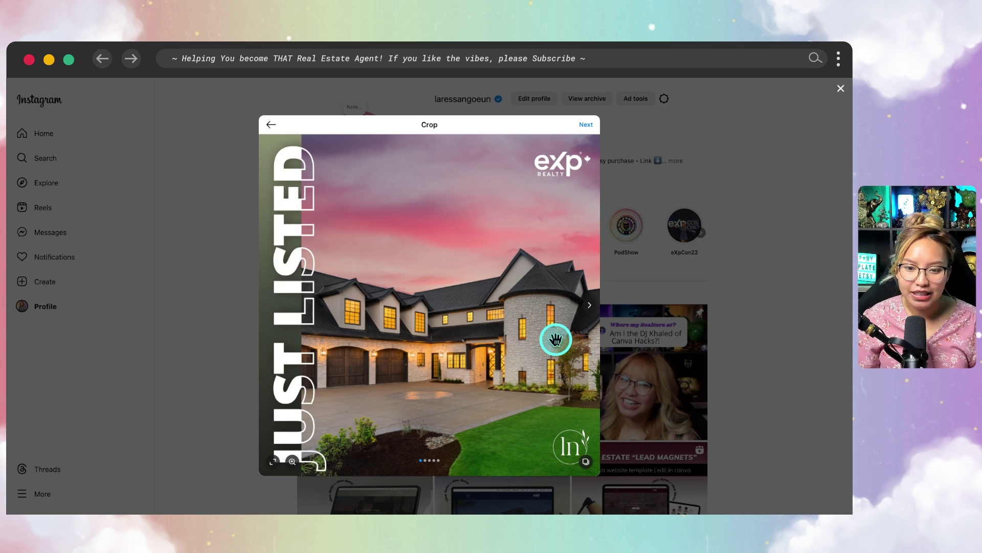
Check the crop of each carousel image in order, from the Just Listed cover to the Book Showing slide.
click(591, 305)
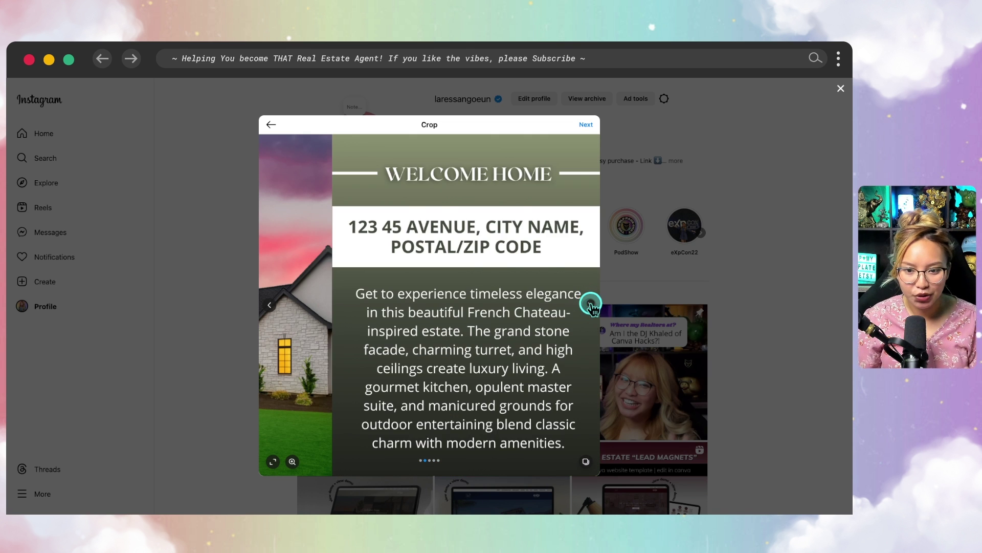
click(591, 304)
click(591, 304)
click(592, 303)
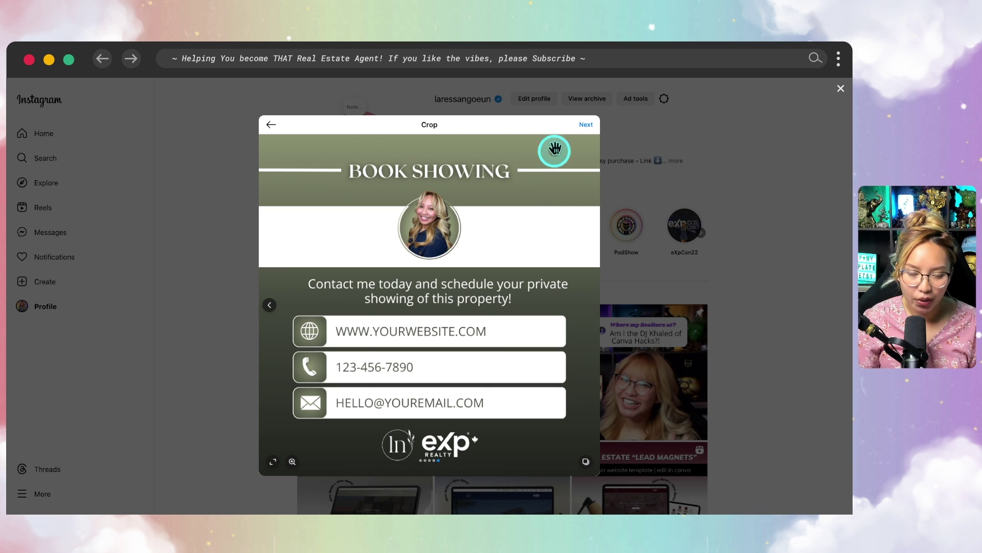
Continue past cropping and editing without changes to the final post screen, and share the carousel without a caption.
click(586, 126)
click(663, 127)
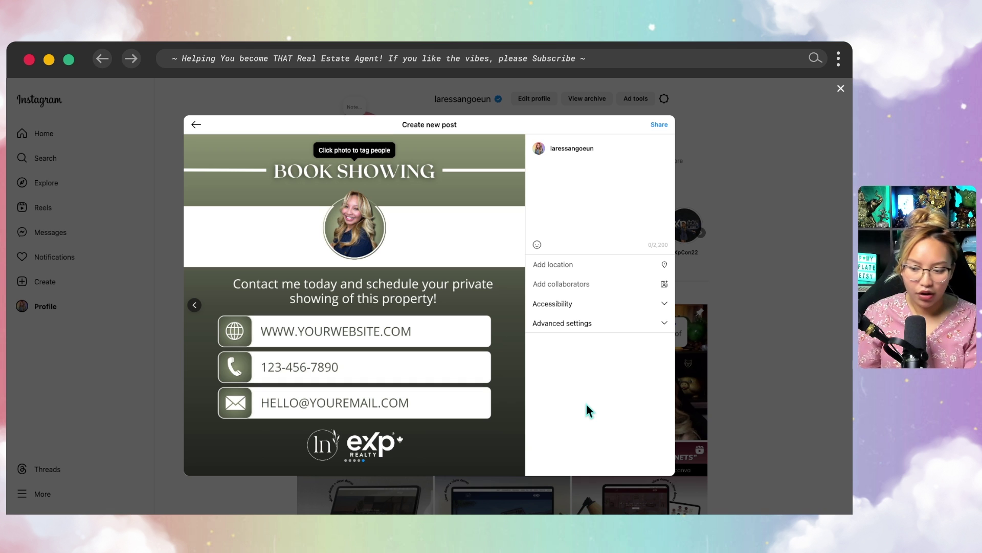
mouse_move(607, 277)
mouse_down()
mouse_move(638, 266)
mouse_move(644, 277)
mouse_up()
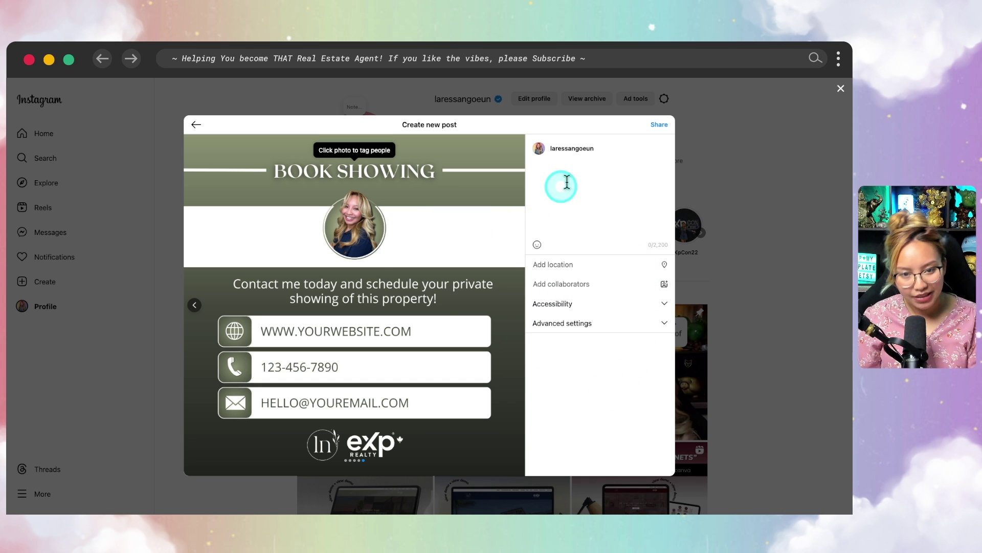
click(660, 130)
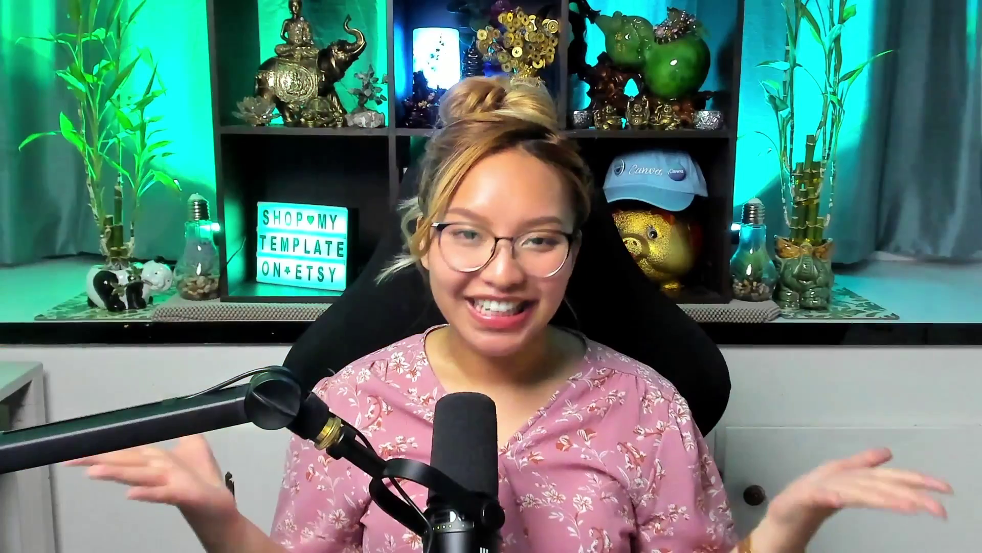